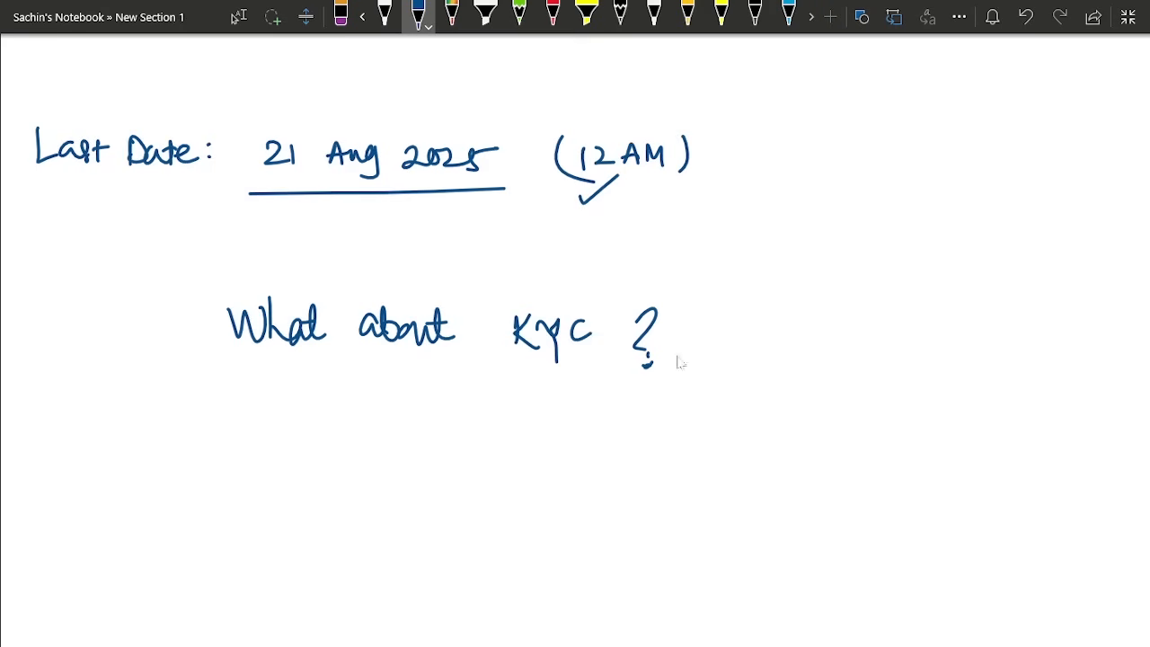
In the OneNote notes, circle KYC in blue and draw a red tick beneath it.
{"action": "mouse_move", "coordinate": [503, 365]}
{"action": "left_mouse_down"}
{"action": "mouse_move", "coordinate": [486, 331]}
{"action": "mouse_move", "coordinate": [543, 366]}
{"action": "left_mouse_up"}
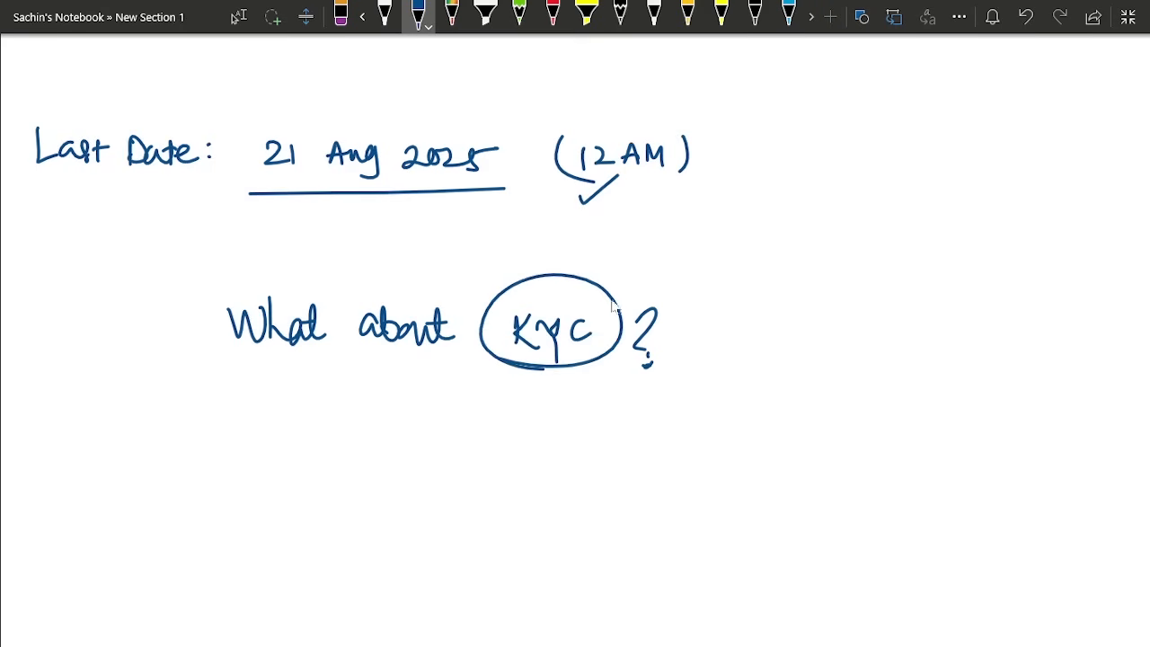
{"action": "left_click", "coordinate": [553, 15]}
{"action": "mouse_move", "coordinate": [523, 410]}
{"action": "left_mouse_down"}
{"action": "mouse_move", "coordinate": [547, 428]}
{"action": "mouse_move", "coordinate": [581, 384]}
{"action": "left_mouse_up"}
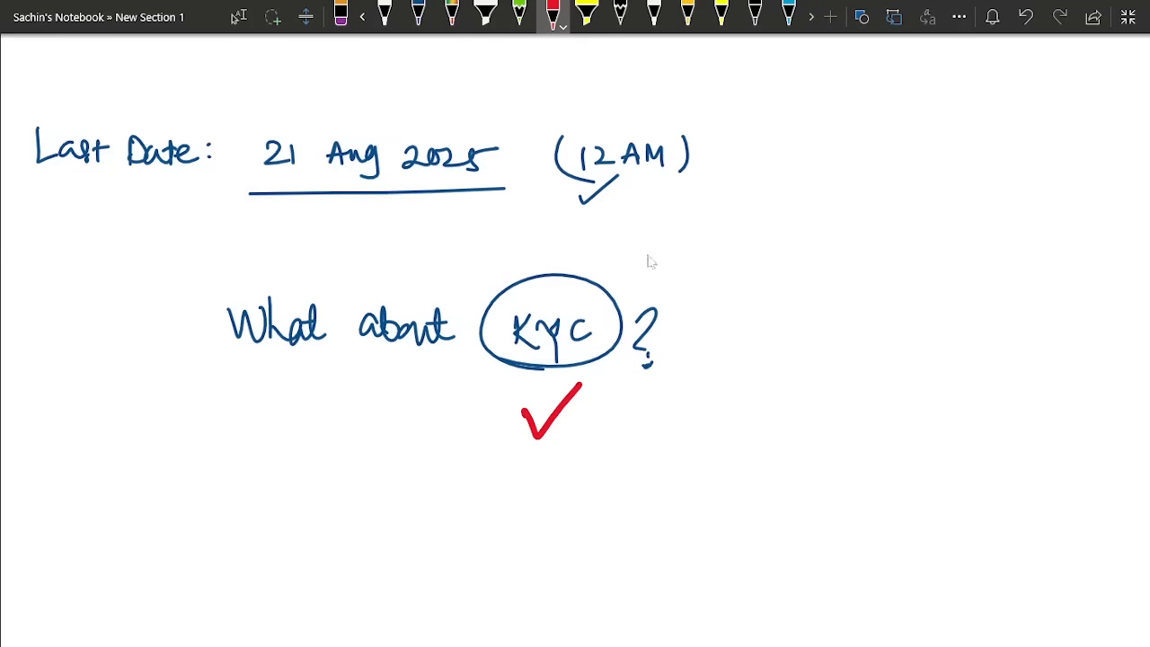
{"action": "scroll", "coordinate": [734, 252], "scroll_direction": "up", "scroll_amount": 5}
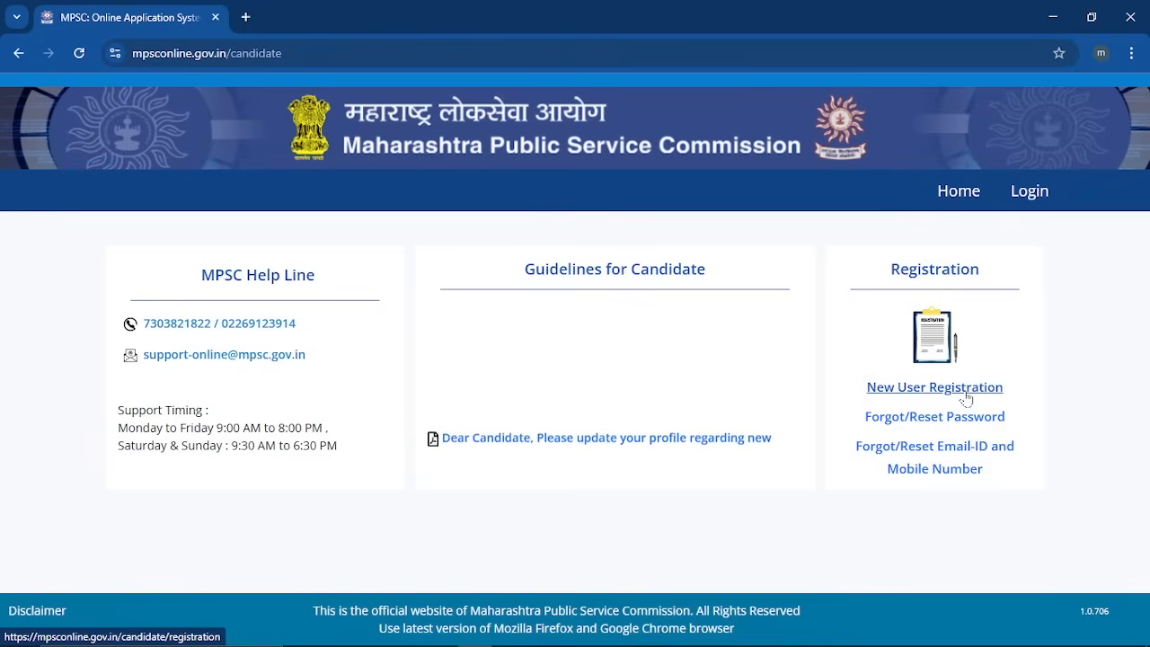
Open the MPSC candidate login page and enter the registered mobile number.
{"action": "left_click", "coordinate": [1033, 193]}
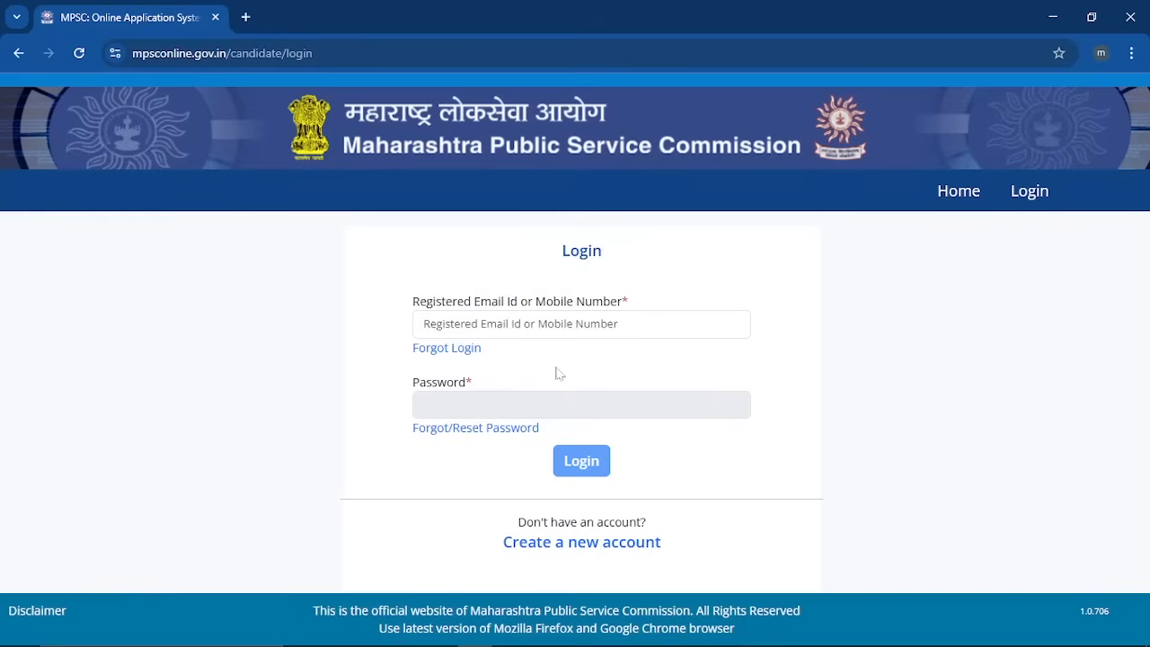
{"action": "left_click", "coordinate": [560, 327]}
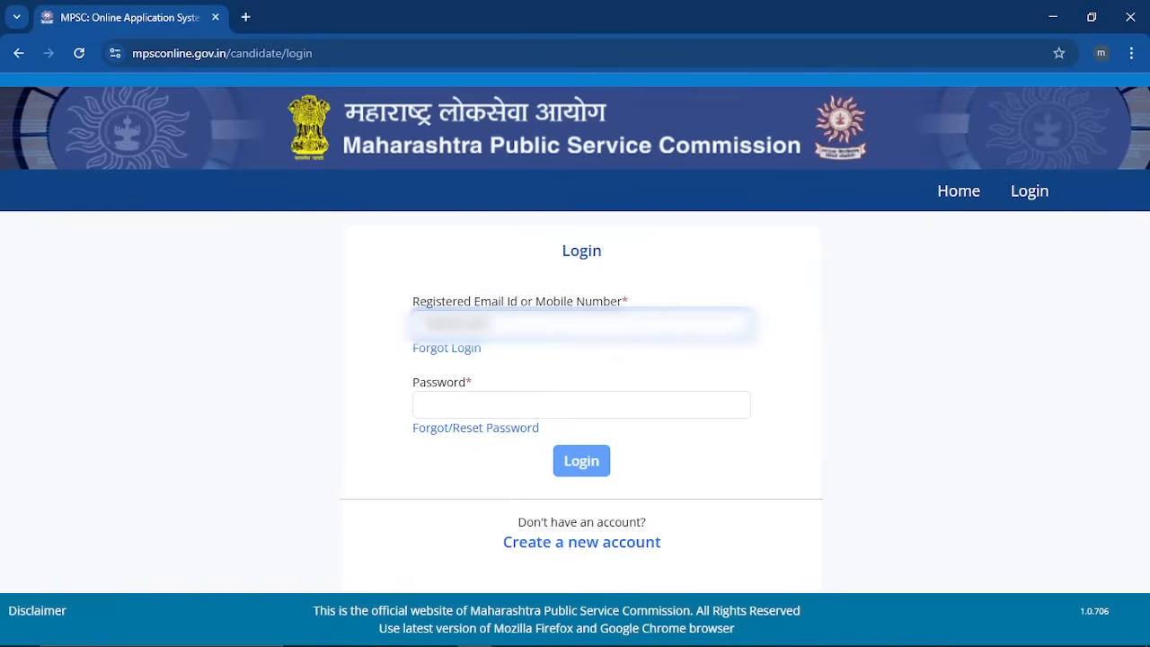
Start a password reset by mobile number, then request and verify the received OTP.
{"action": "left_click", "coordinate": [494, 430]}
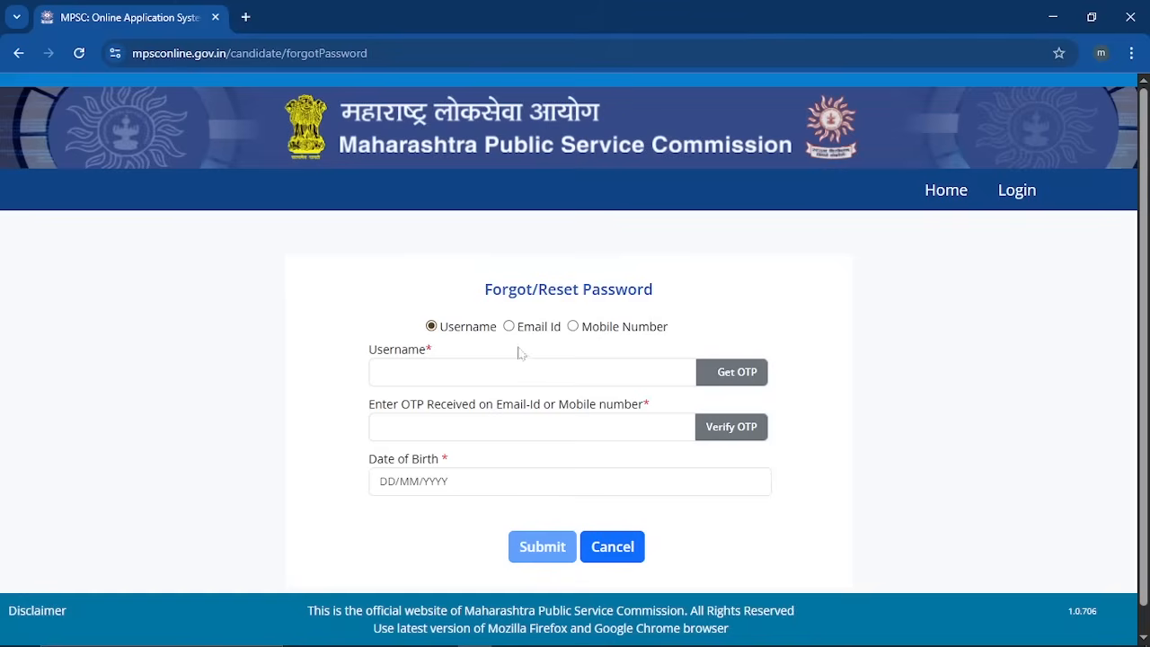
{"action": "left_click", "coordinate": [573, 327]}
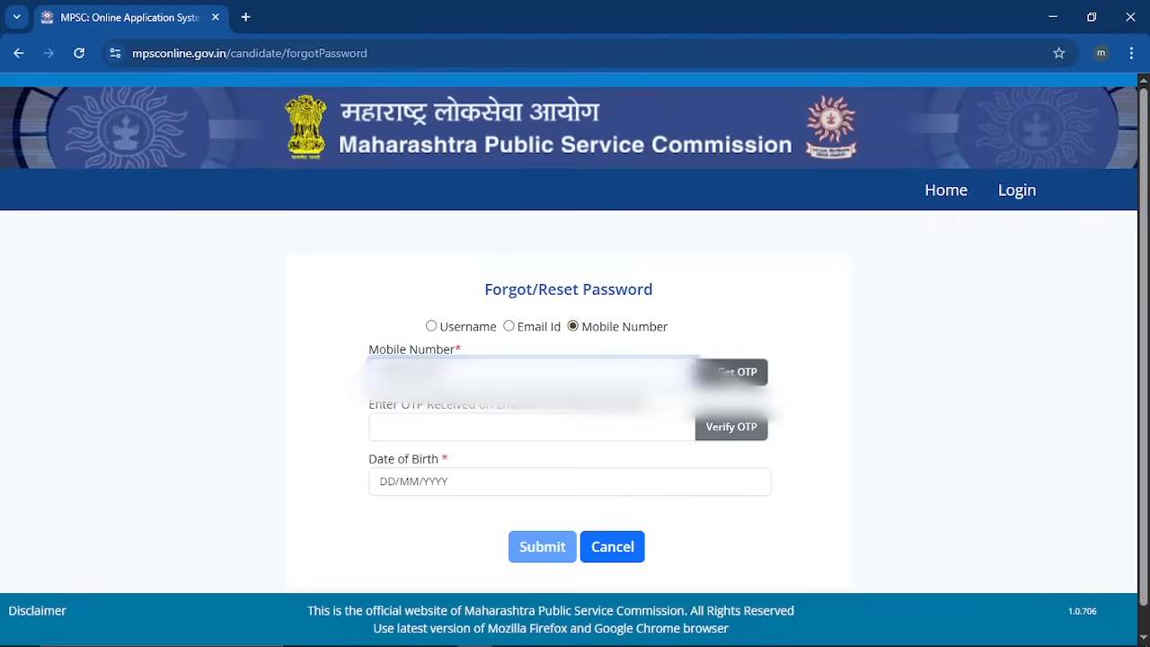
{"action": "left_click", "coordinate": [736, 372]}
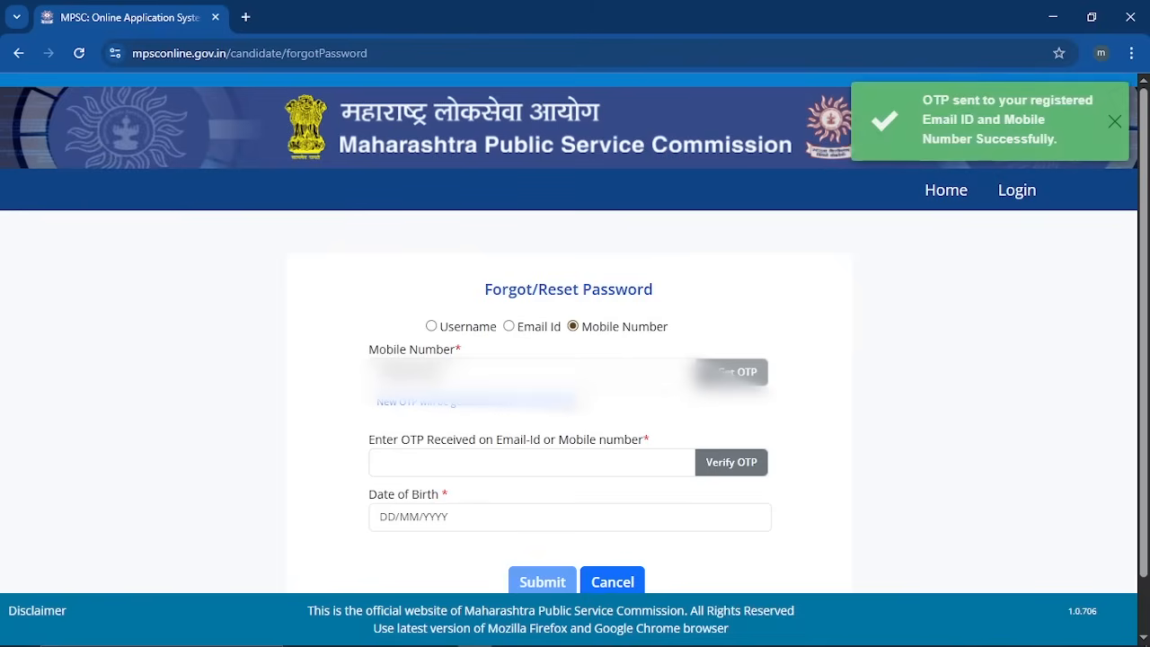
{"action": "left_click", "coordinate": [531, 462]}
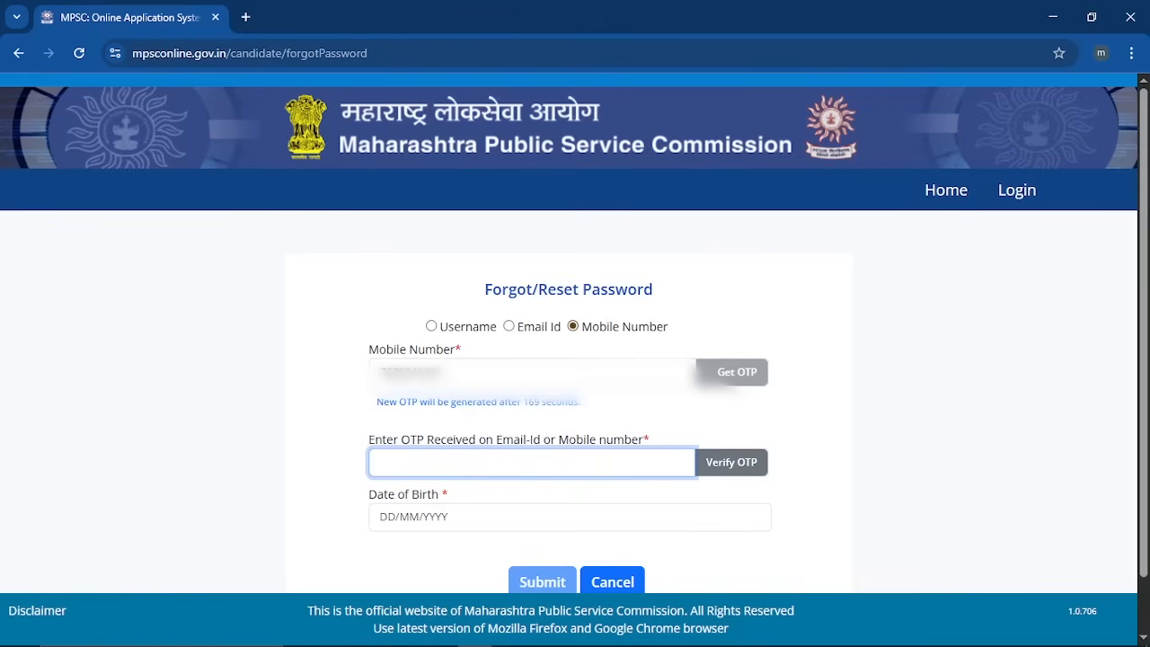
{"action": "left_click", "coordinate": [751, 463]}
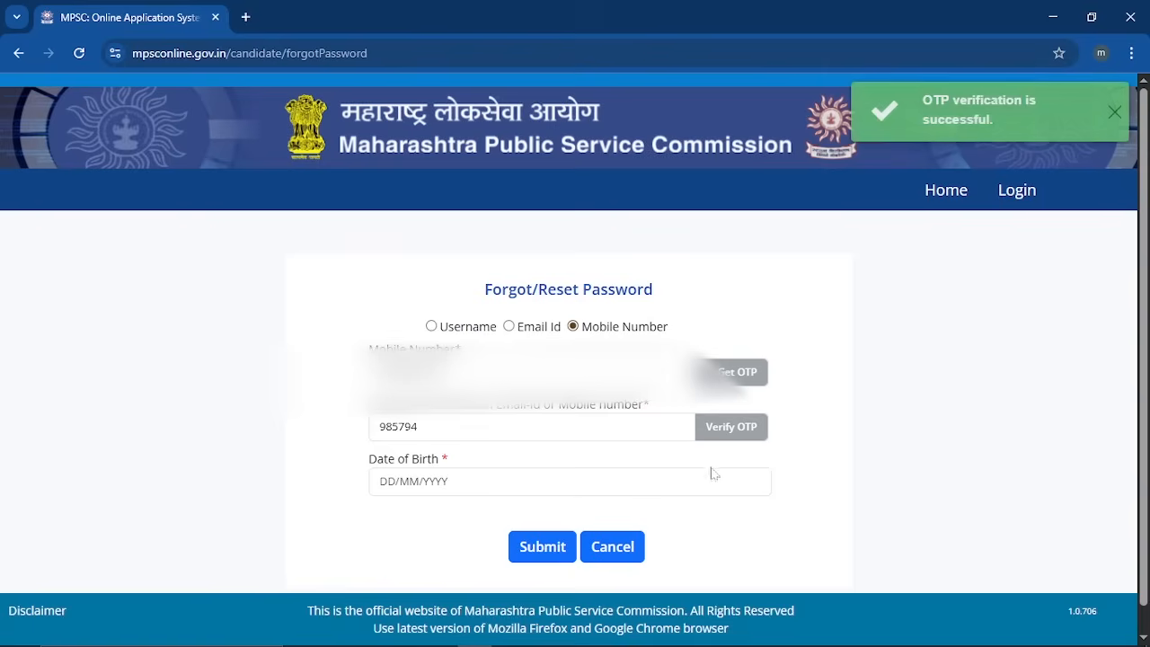
Pick the date of birth in the calendar and submit the reset details.
{"action": "left_click", "coordinate": [569, 482]}
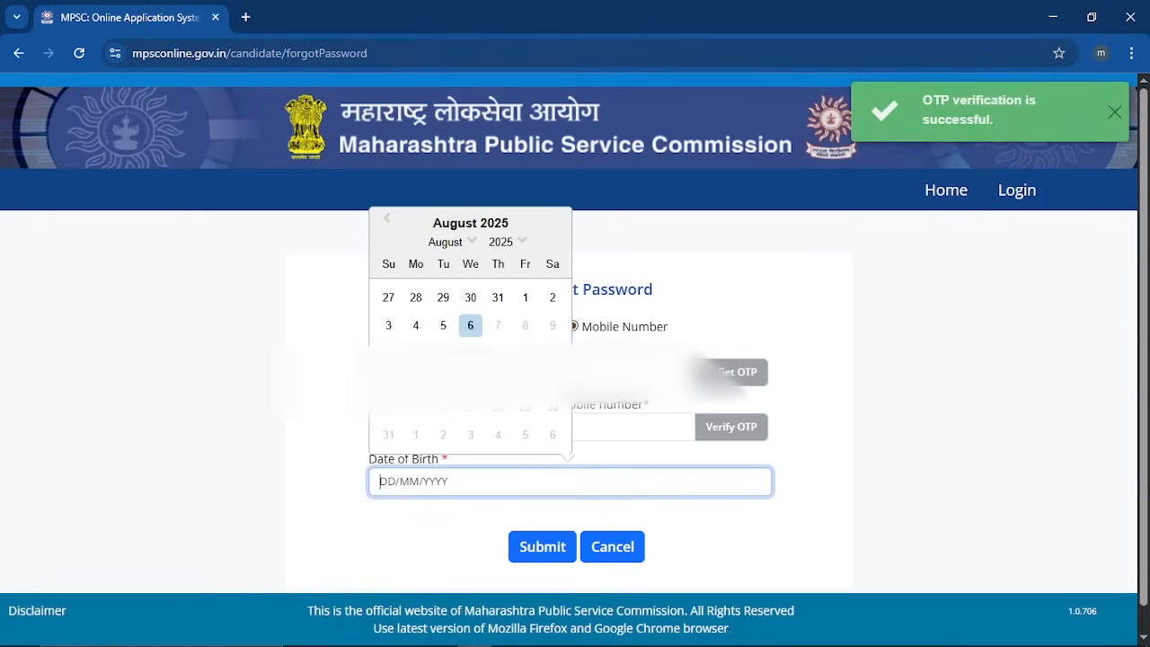
{"action": "left_click", "coordinate": [500, 242]}
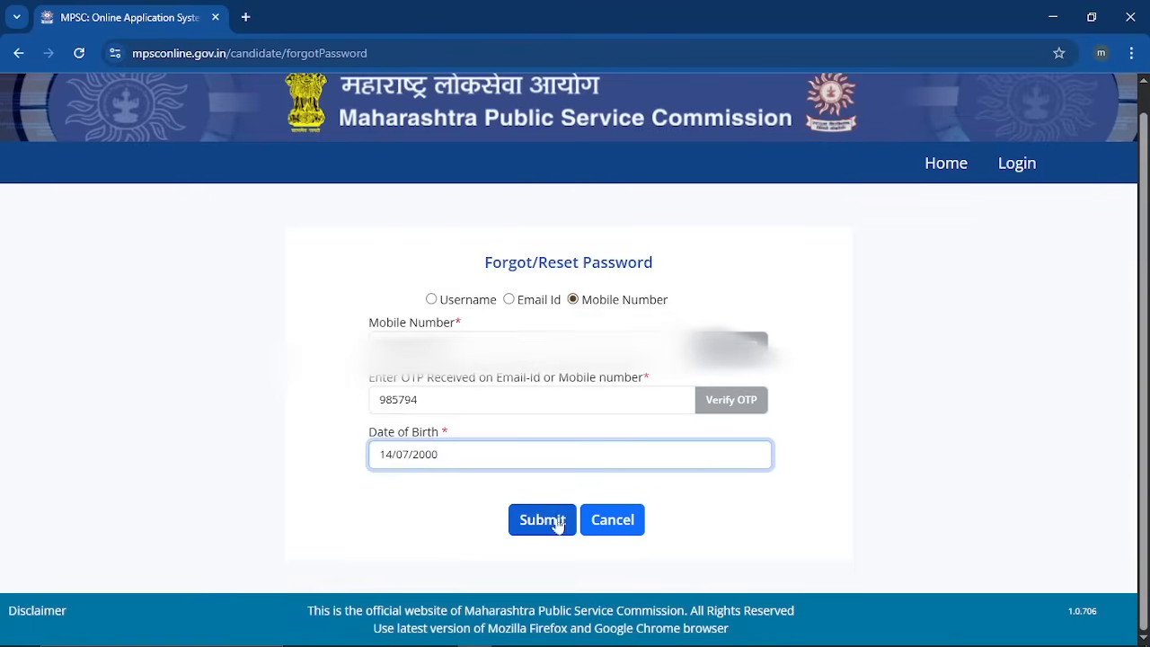
{"action": "left_click", "coordinate": [545, 524]}
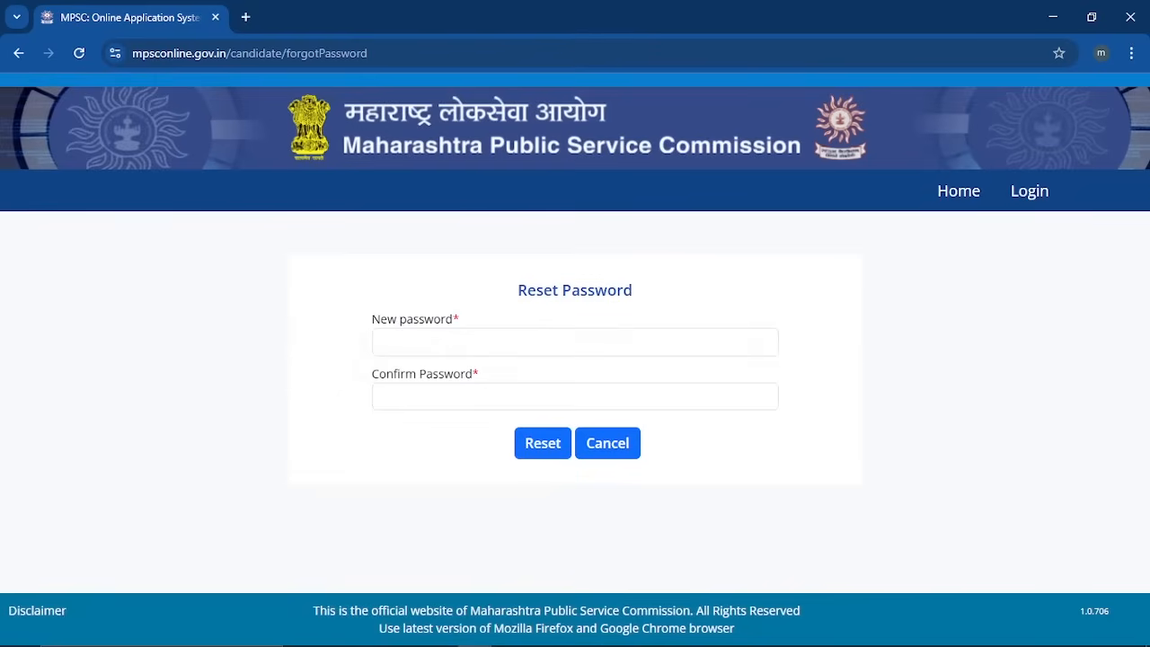
Set a self-chosen new password instead of the suggested one and reset it.
{"action": "left_click", "coordinate": [546, 336]}
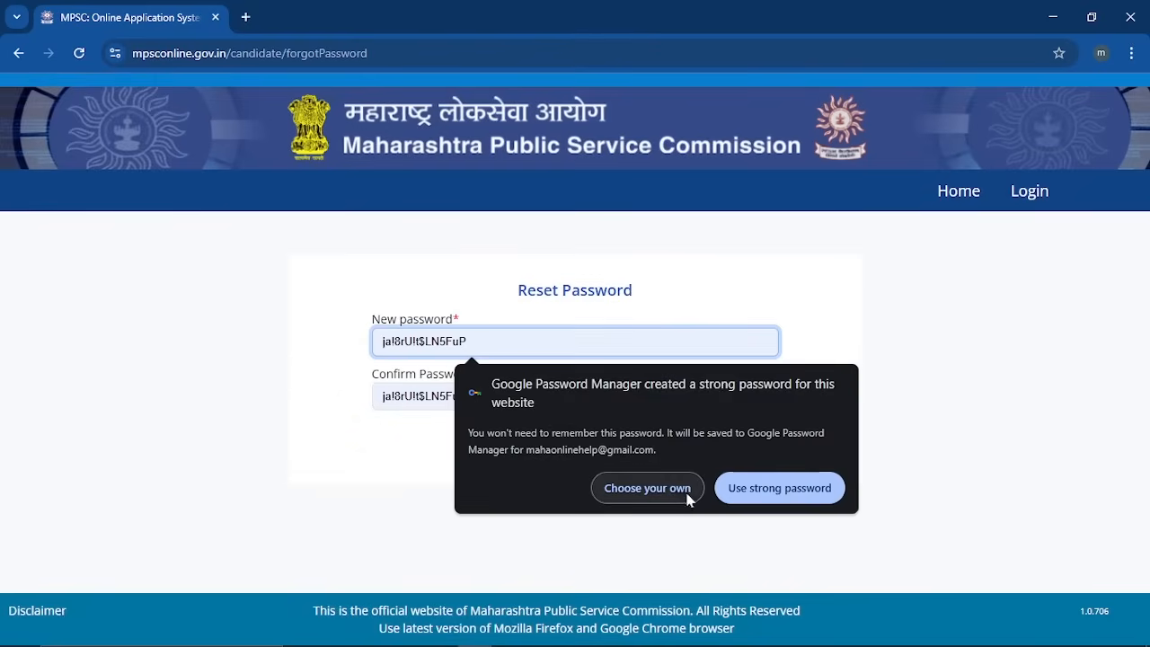
{"action": "left_click", "coordinate": [659, 485]}
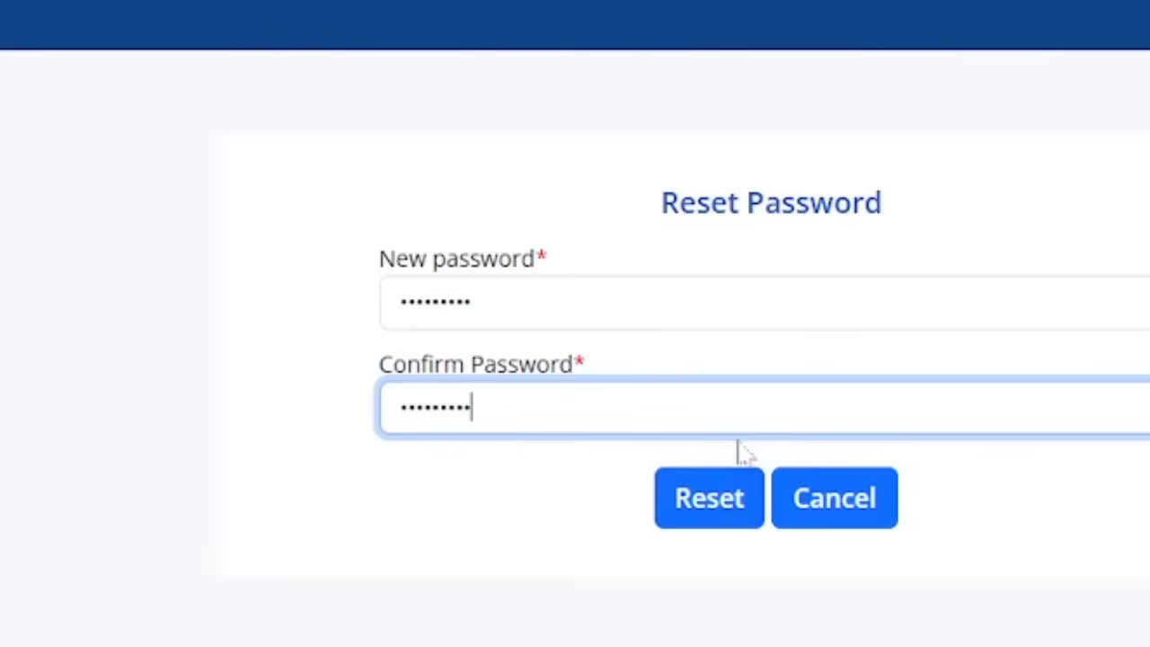
{"action": "left_click", "coordinate": [719, 515]}
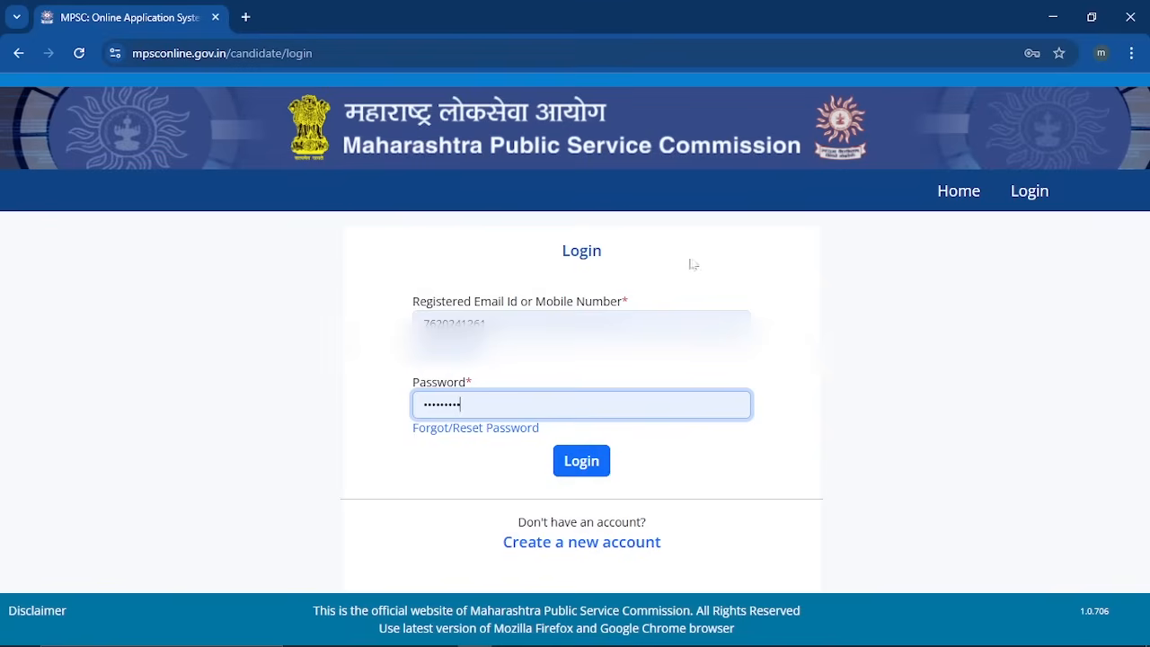
Log in with the mobile number, new password and the captcha digits.
{"action": "left_click", "coordinate": [582, 462]}
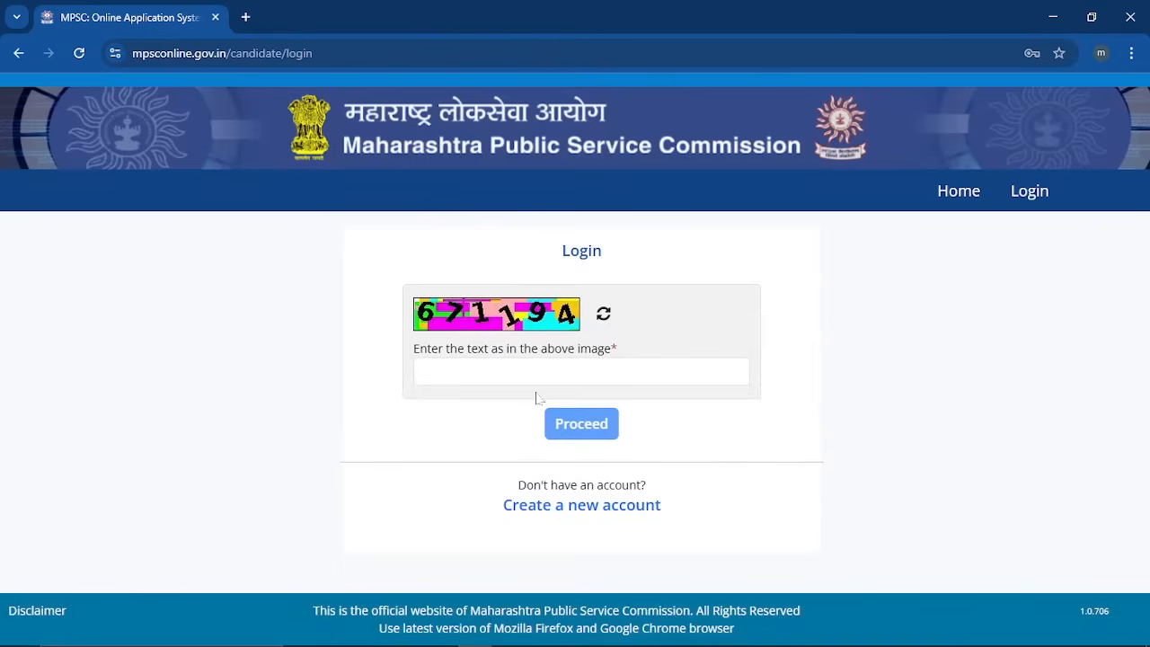
{"action": "left_click", "coordinate": [539, 372]}
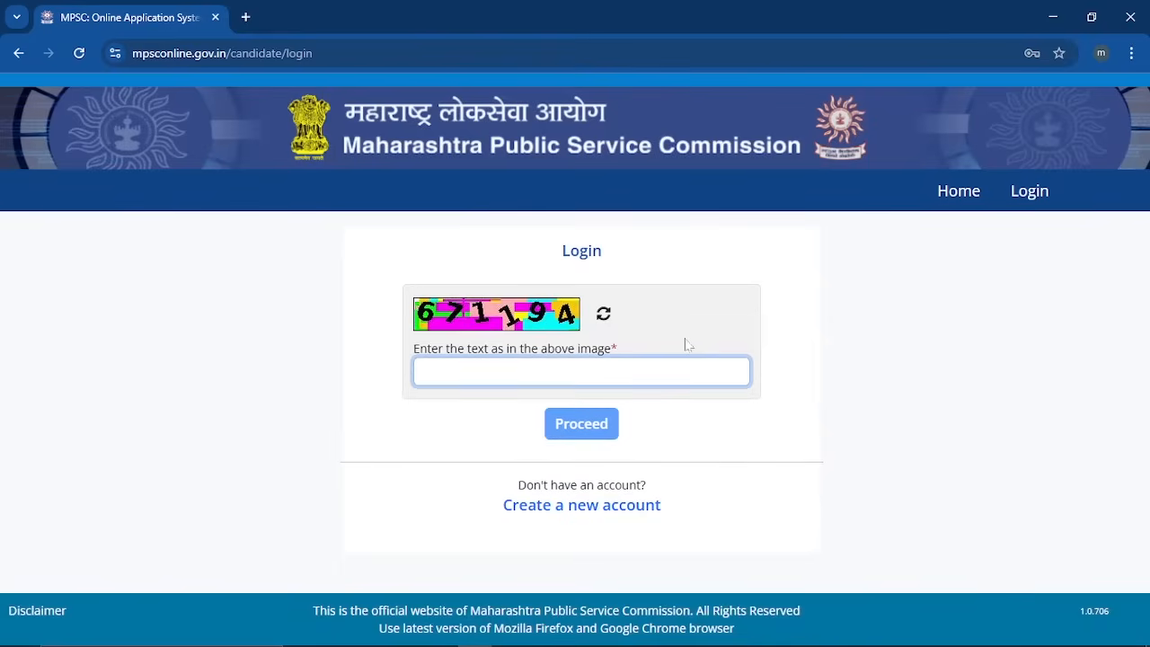
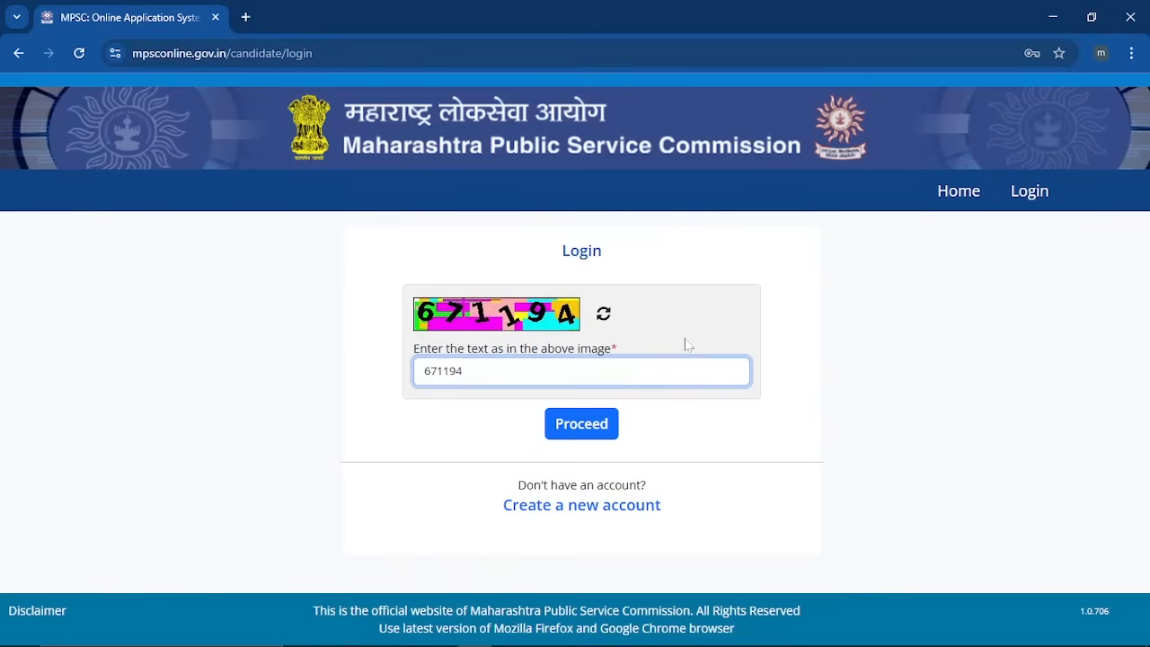
{"action": "left_click", "coordinate": [604, 430]}
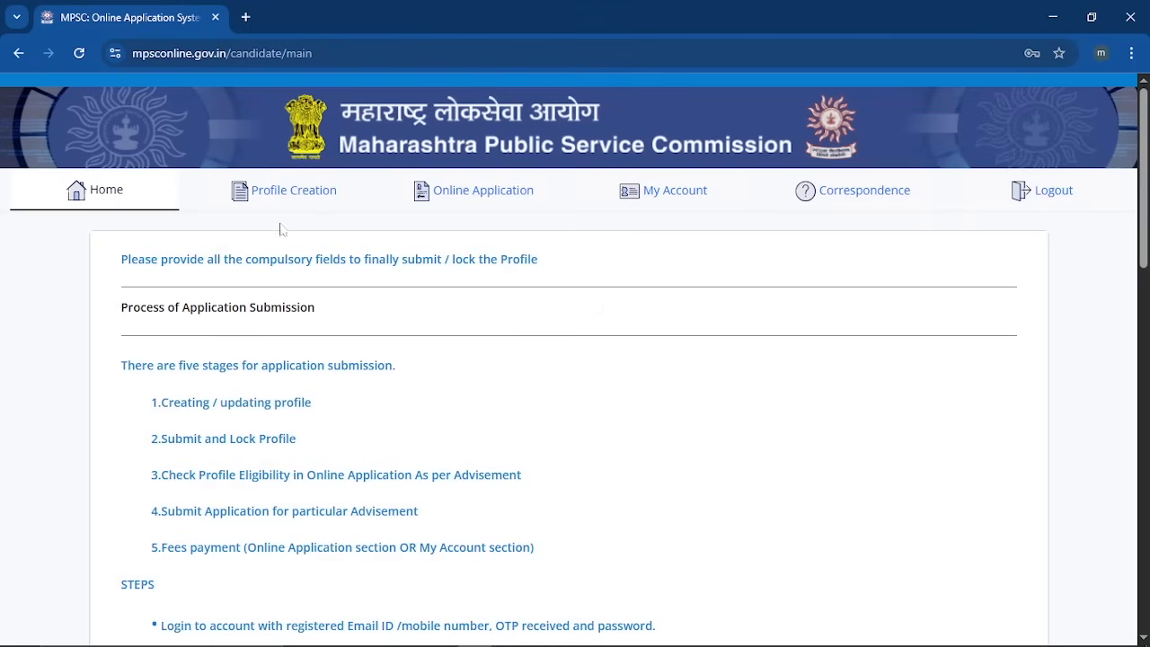
Open My Account to view the profile summary and the two fee-paid applications.
{"action": "left_click", "coordinate": [687, 190]}
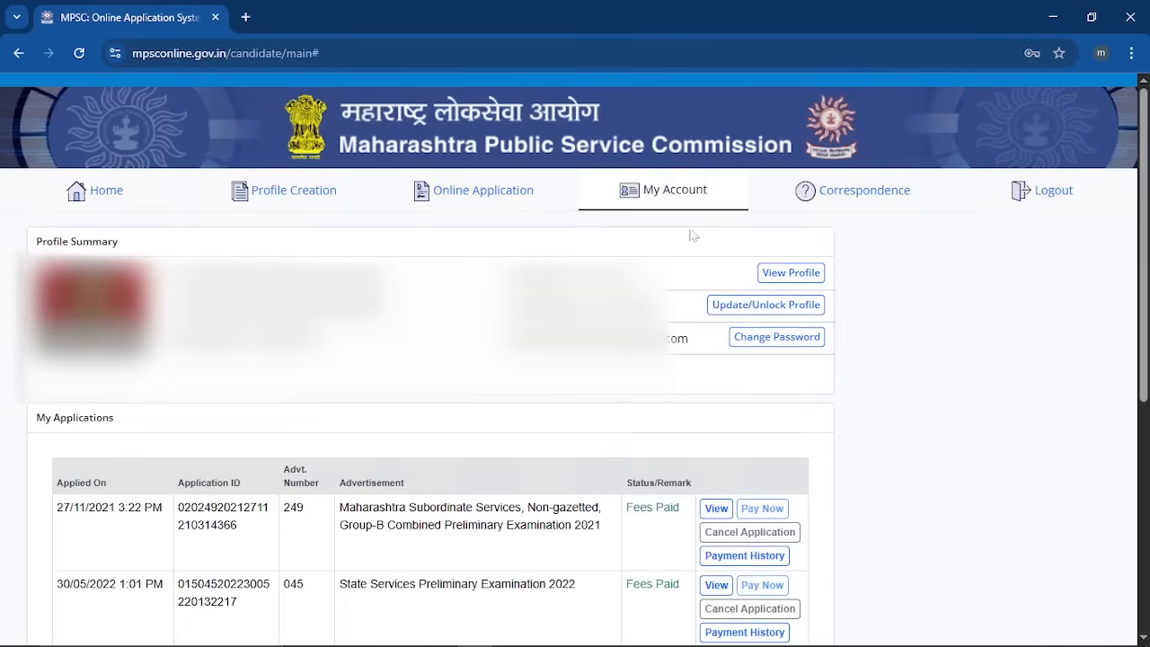
Request Update/Unlock Profile and enter the OTP sent to the mobile.
{"action": "left_click", "coordinate": [754, 310]}
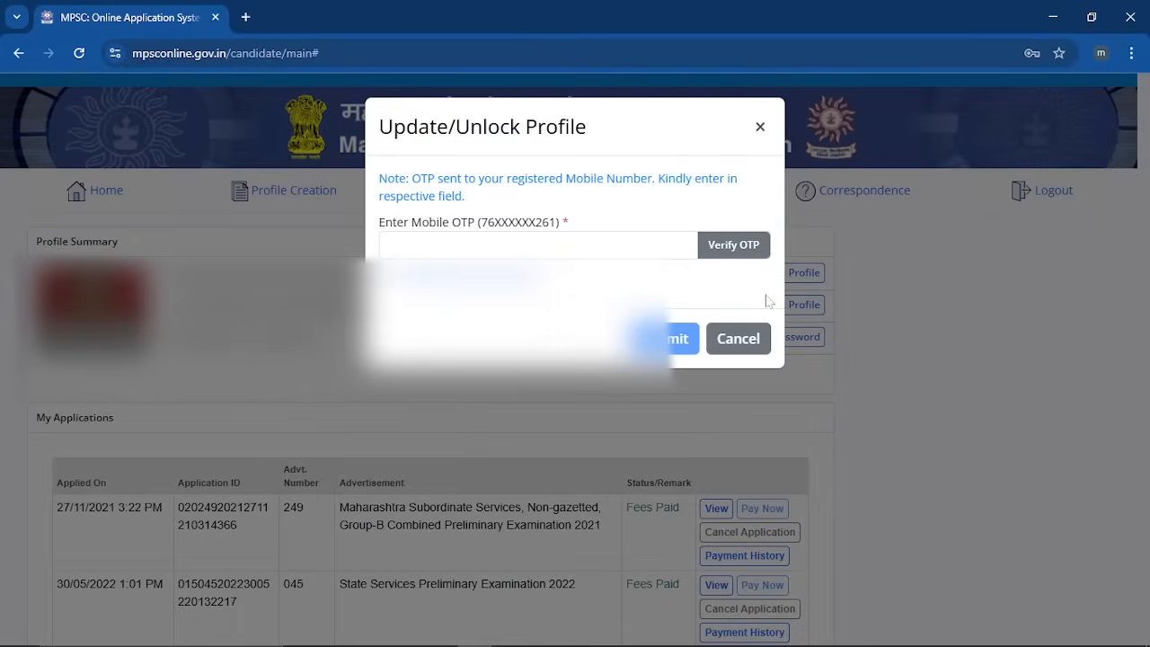
{"action": "left_click", "coordinate": [537, 245]}
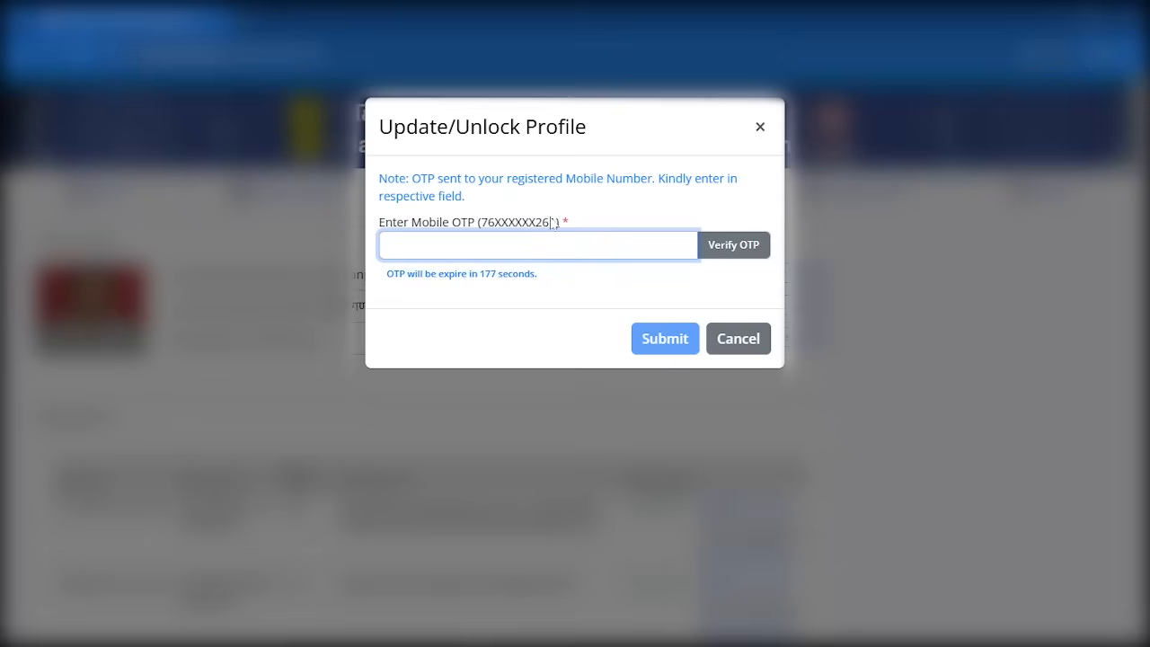
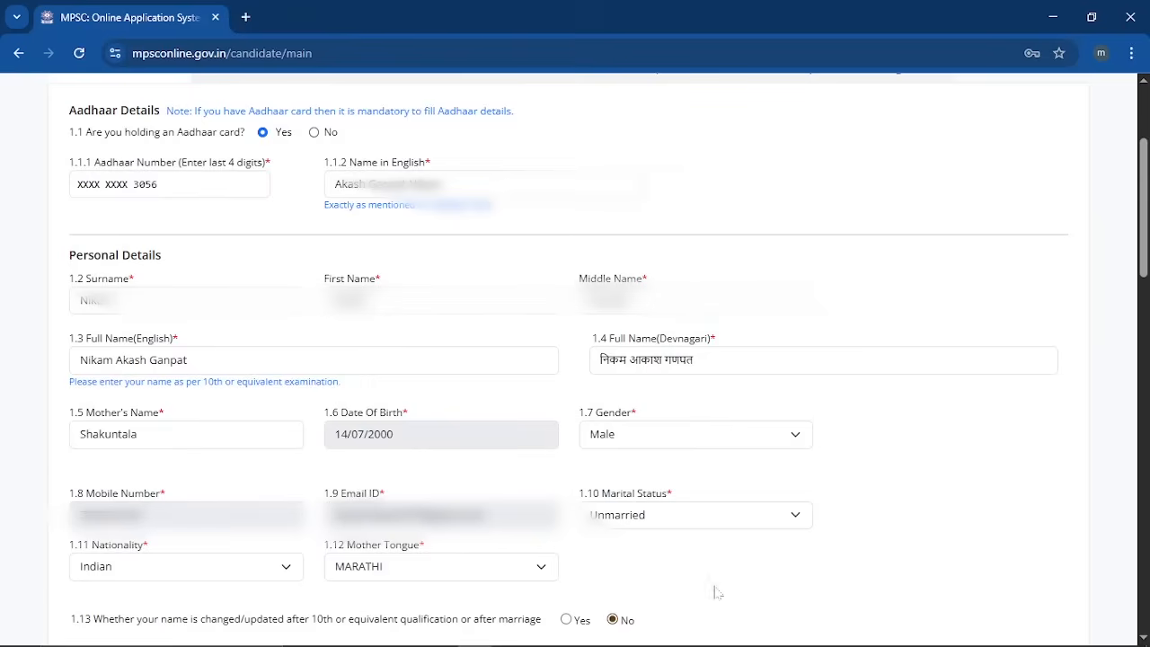
{"action": "scroll", "coordinate": [788, 588], "scroll_direction": "down", "scroll_amount": 5}
{"action": "left_click", "coordinate": [566, 98]}
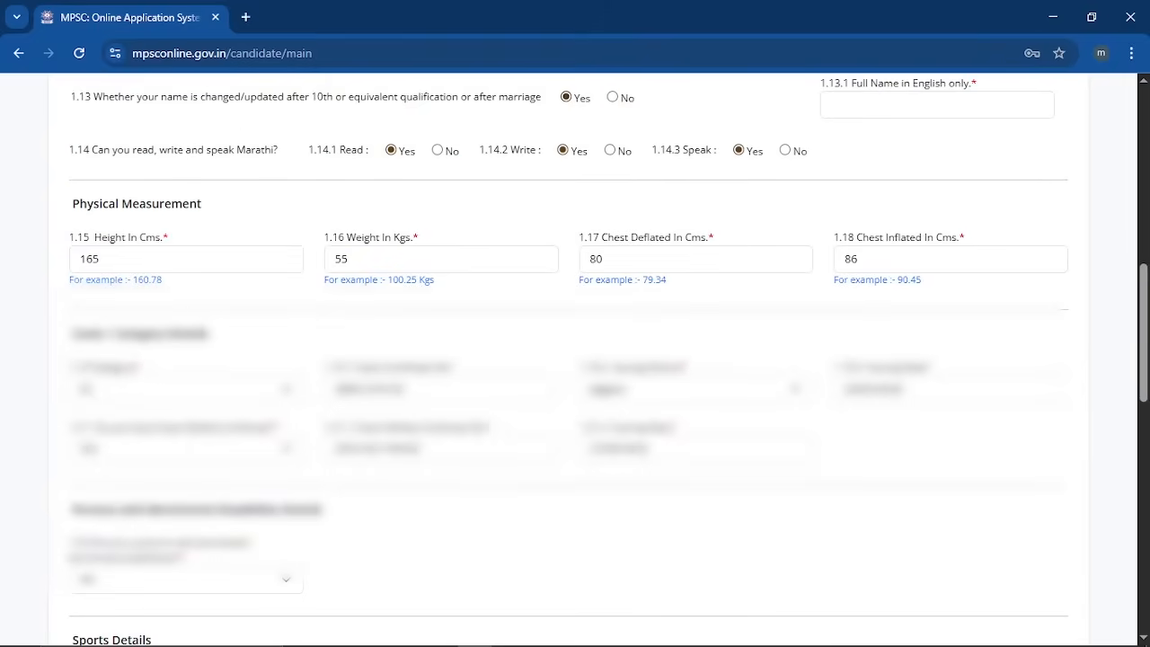
{"action": "left_click", "coordinate": [936, 105]}
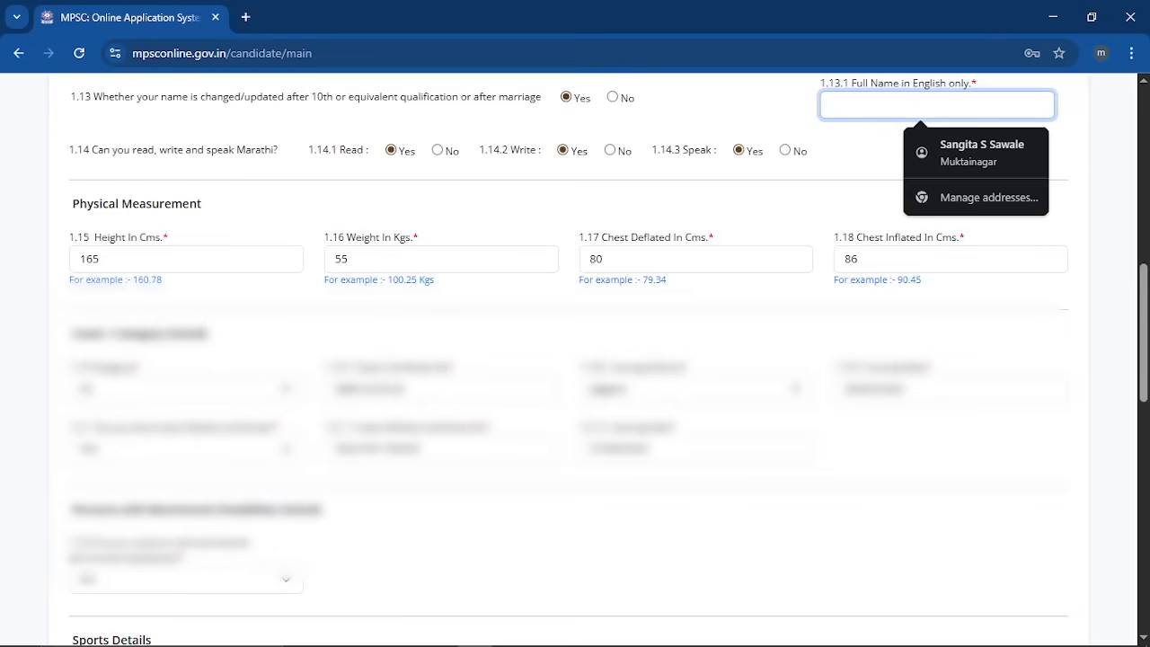
{"action": "left_click", "coordinate": [868, 129]}
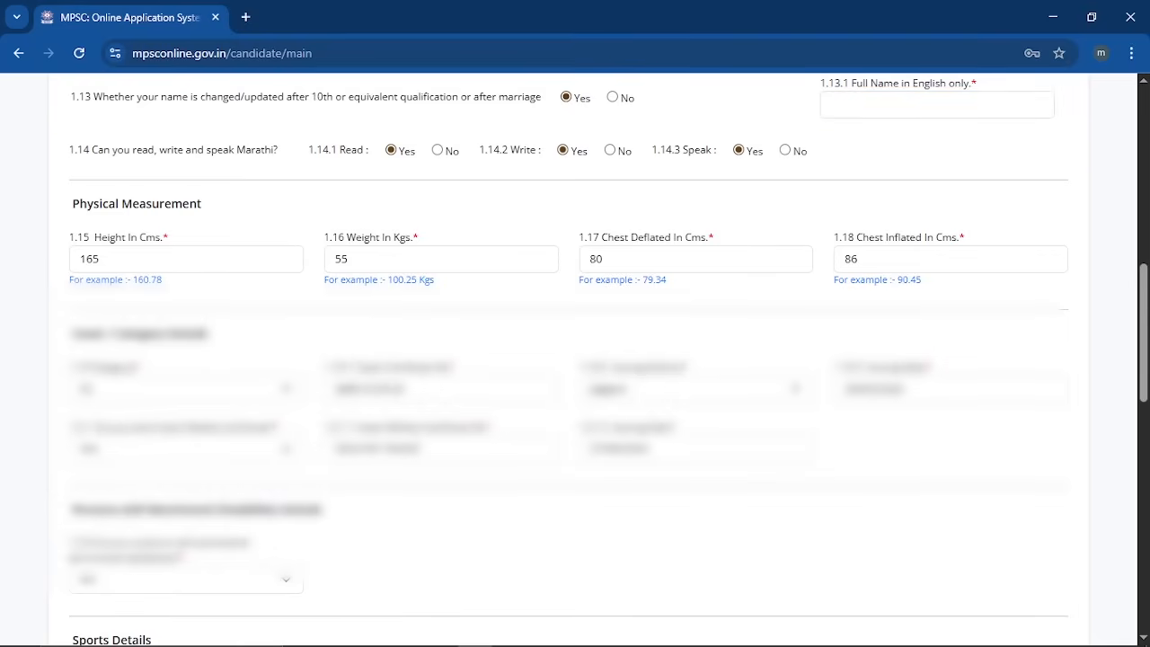
{"action": "left_click", "coordinate": [615, 99]}
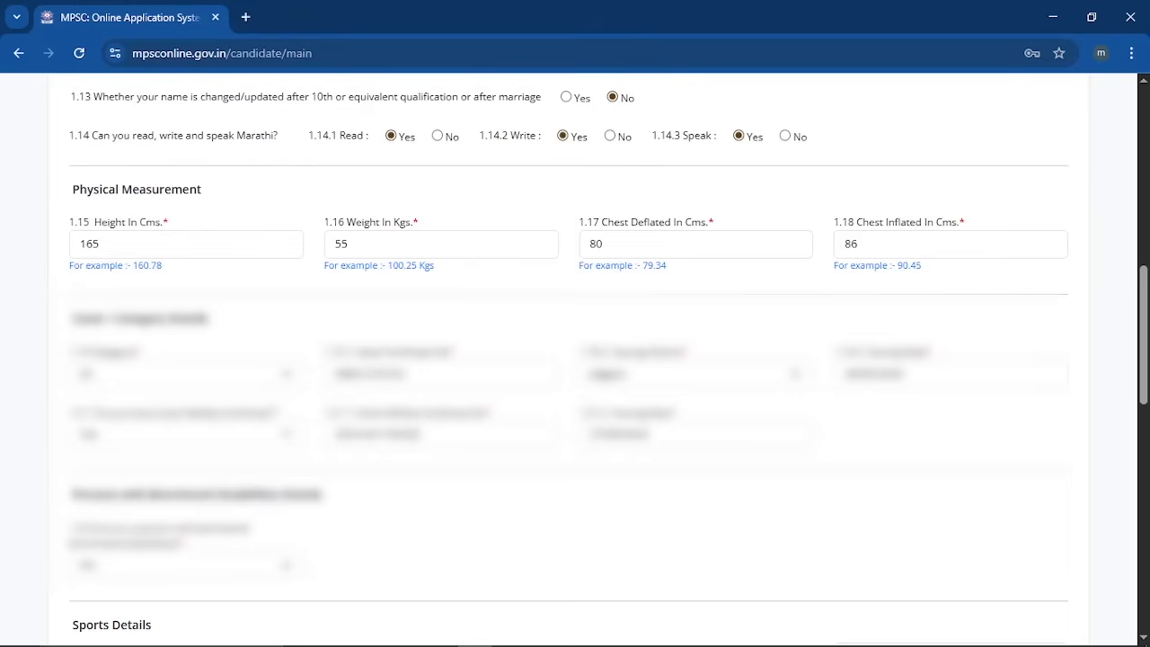
{"action": "left_click_drag", "start_coordinate": [70, 191], "coordinate": [224, 190]}
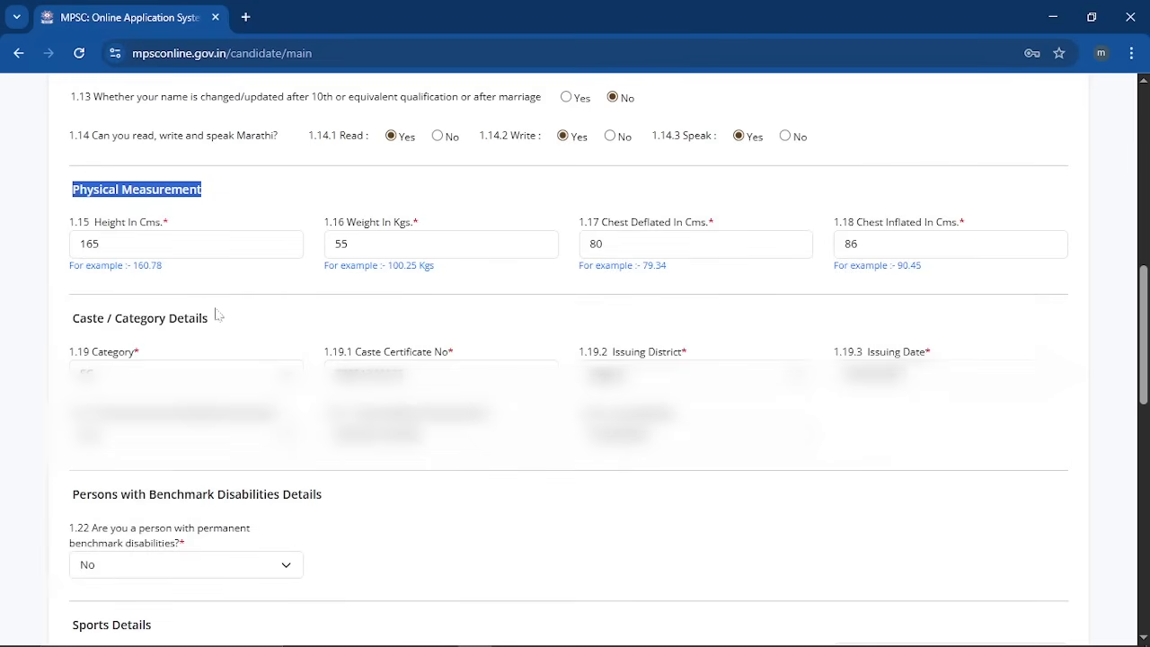
{"action": "left_click_drag", "start_coordinate": [71, 320], "coordinate": [235, 327]}
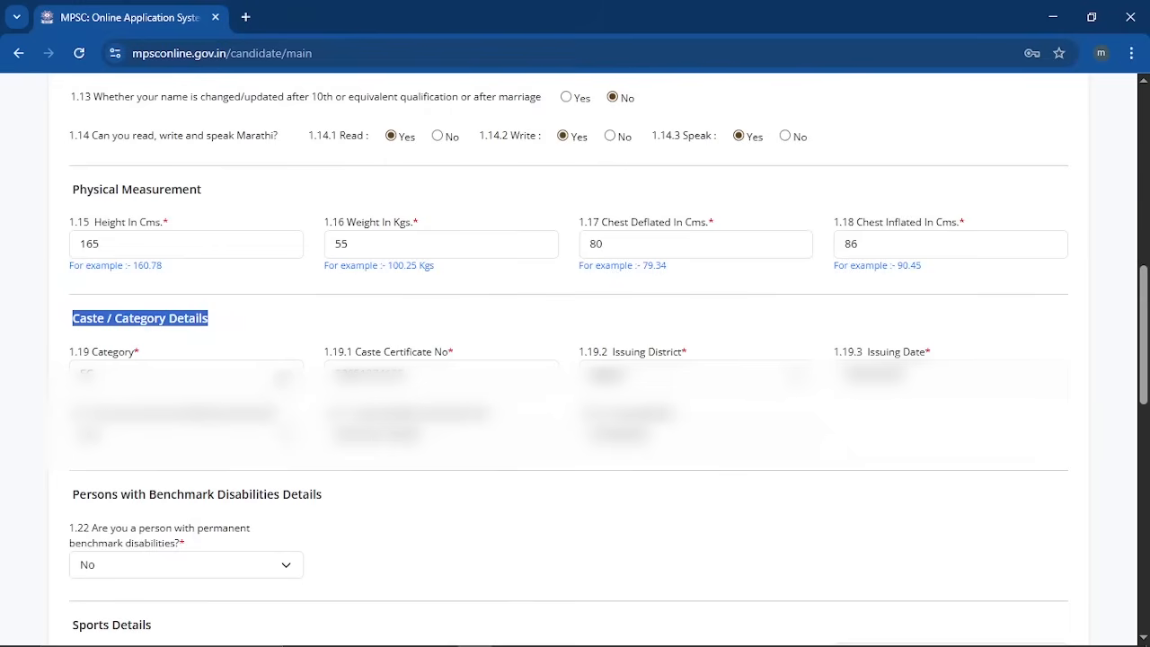
Set the 1.19 Category to OBC after briefly choosing Unreserved.
{"action": "left_click", "coordinate": [283, 376]}
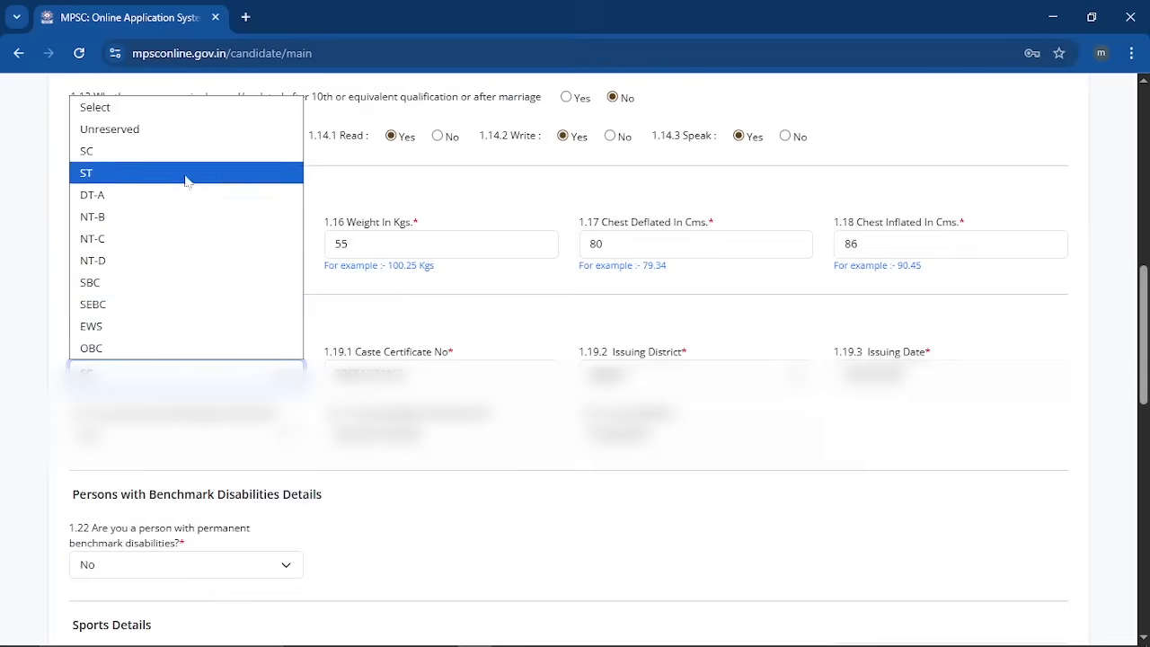
{"action": "left_click", "coordinate": [159, 128]}
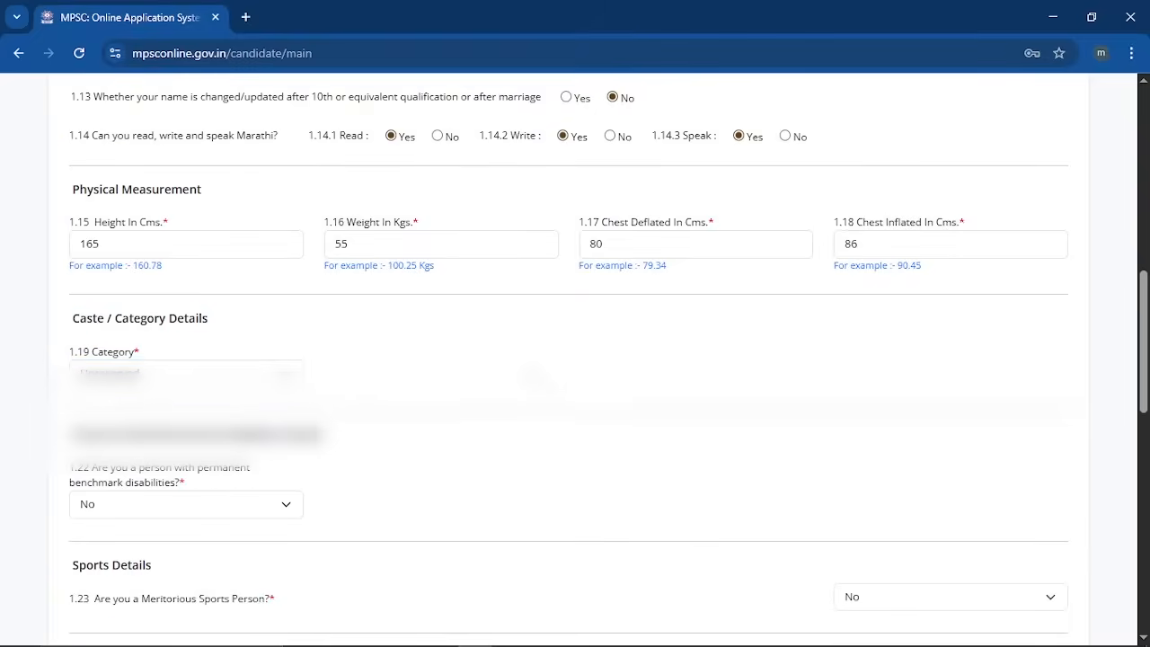
{"action": "left_click", "coordinate": [265, 368]}
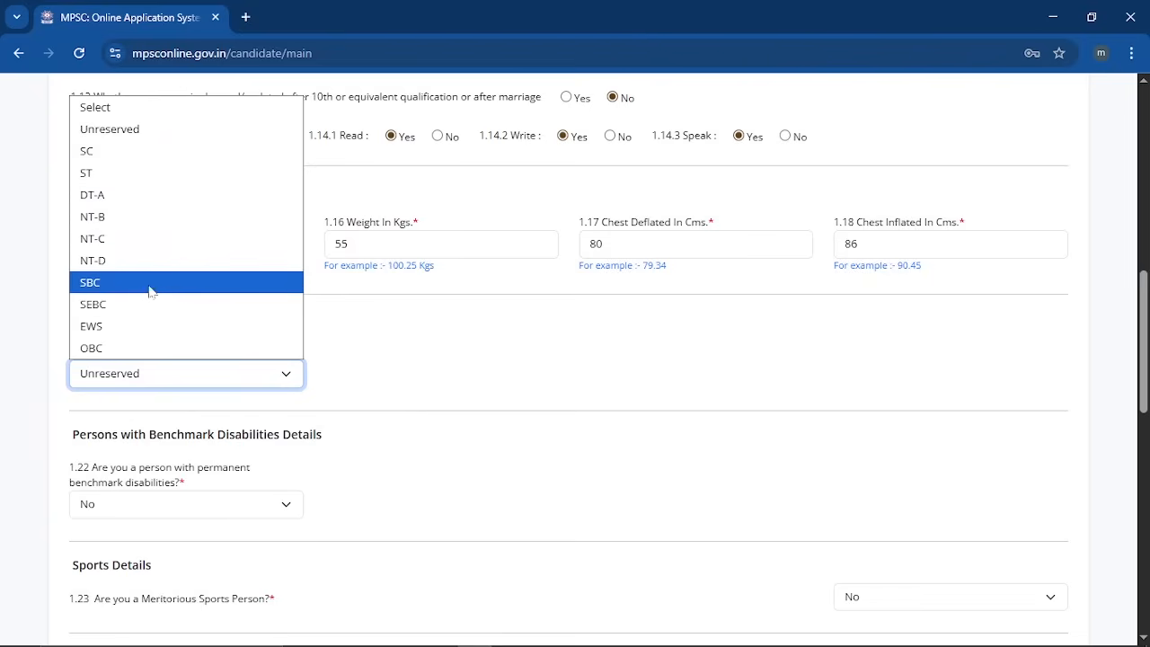
{"action": "left_click", "coordinate": [125, 347]}
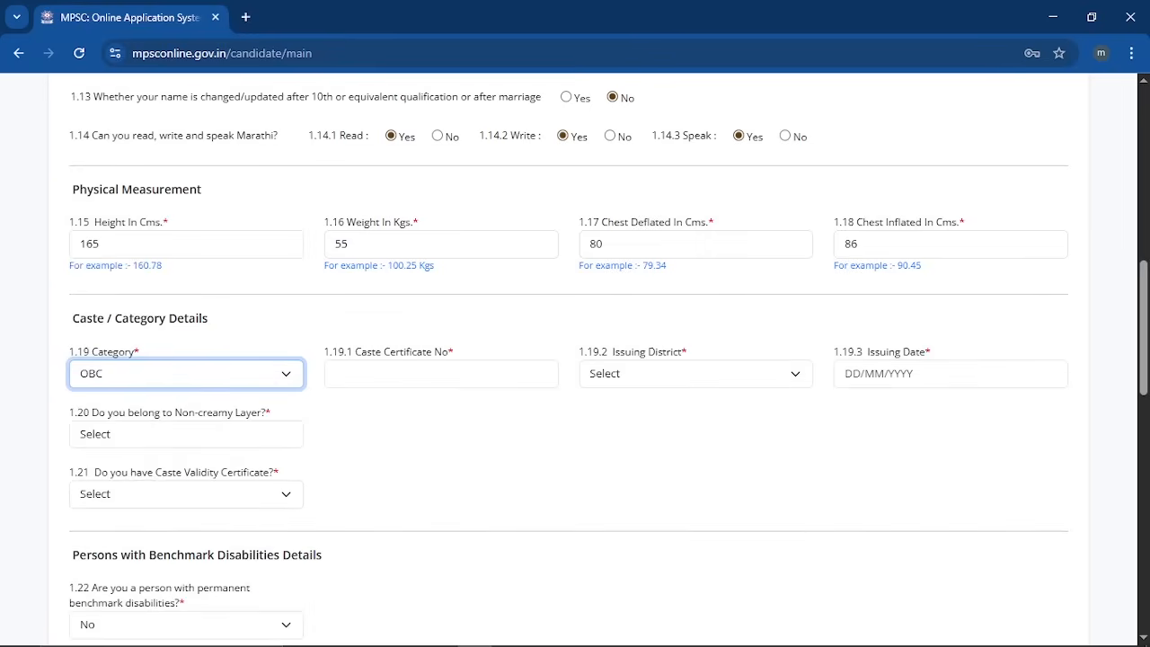
{"action": "key", "text": "Tab"}
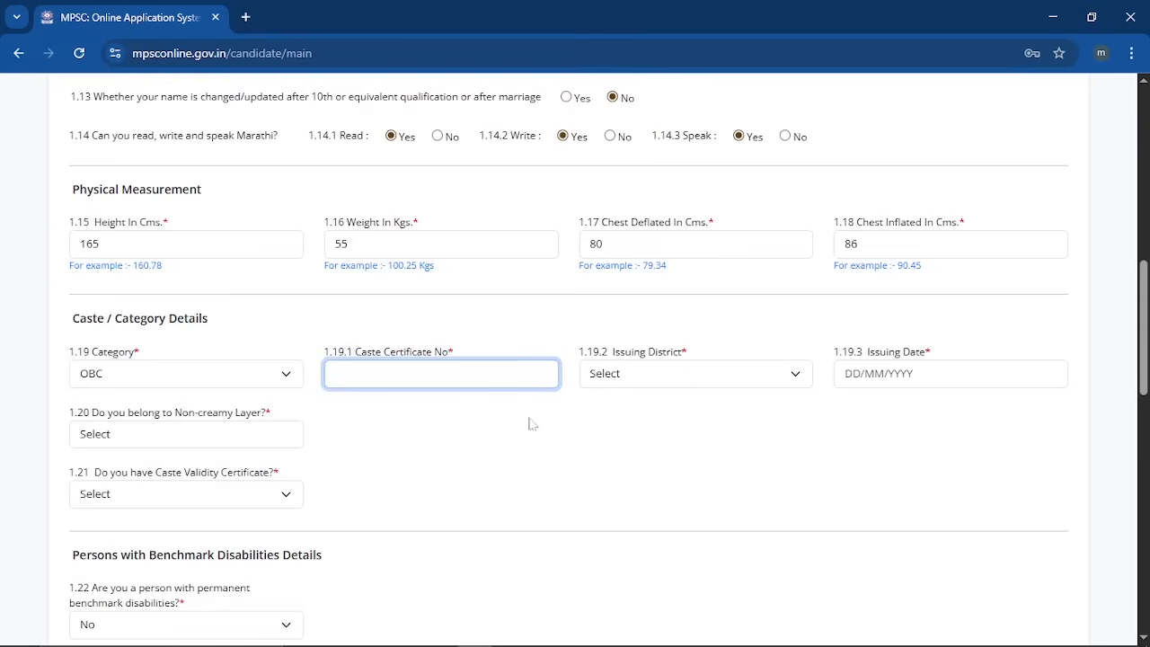
Answer Yes to 1.20 Non-creamy Layer, leaving the caste validity answer unchanged.
{"action": "left_click", "coordinate": [269, 445]}
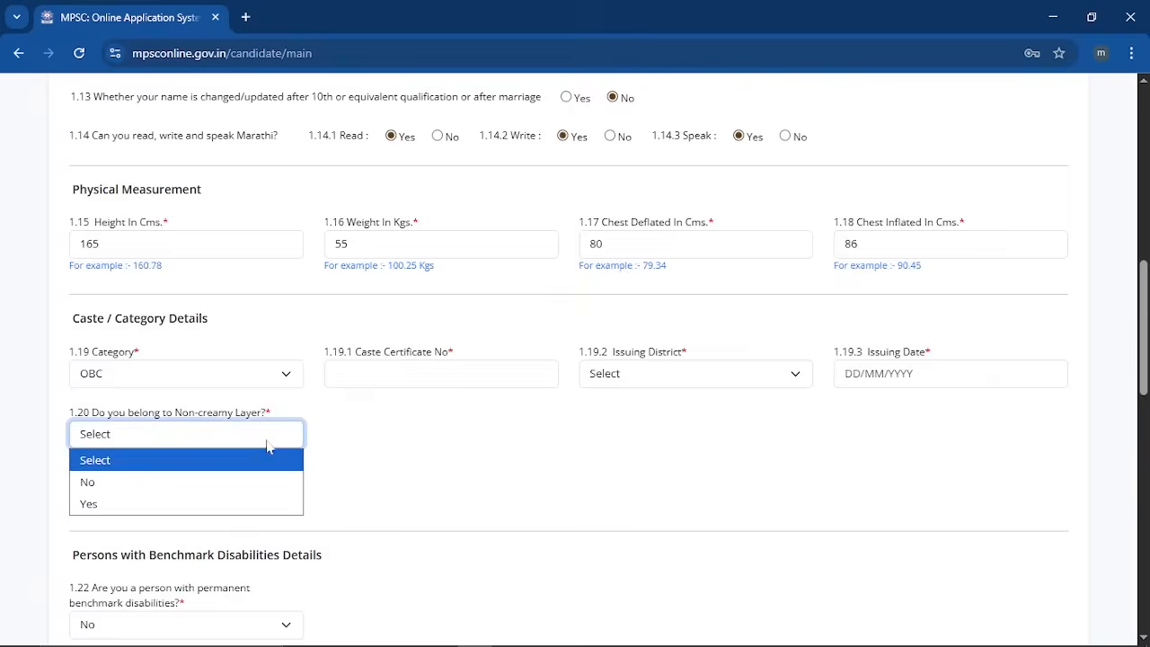
{"action": "left_click", "coordinate": [238, 505]}
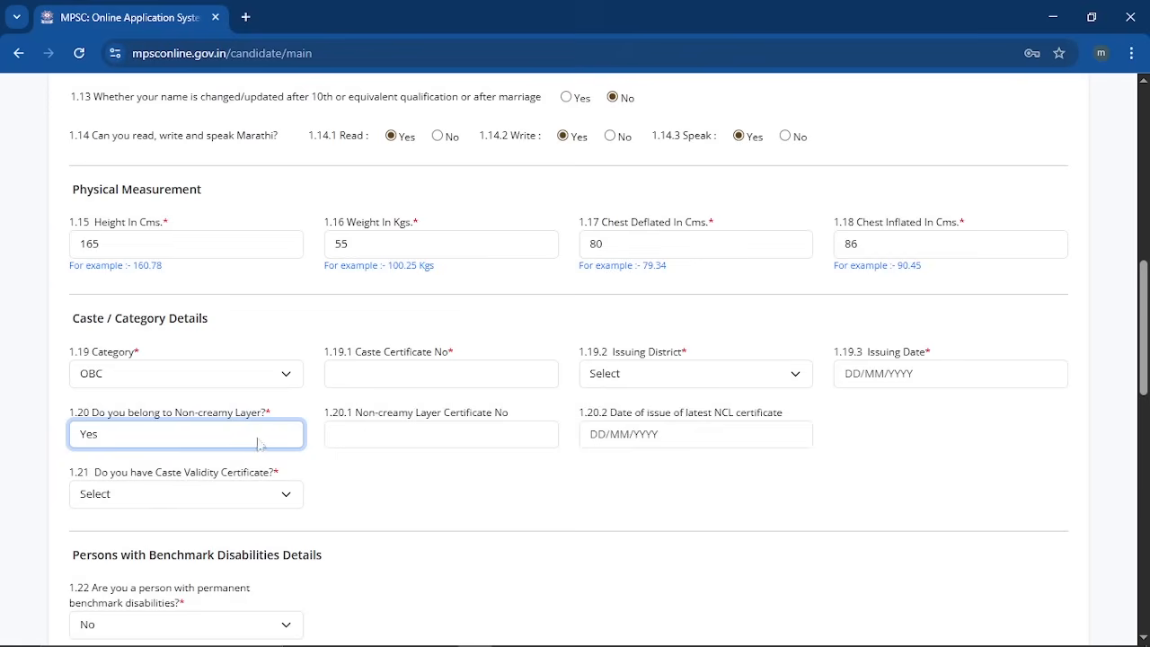
{"action": "left_click", "coordinate": [404, 435]}
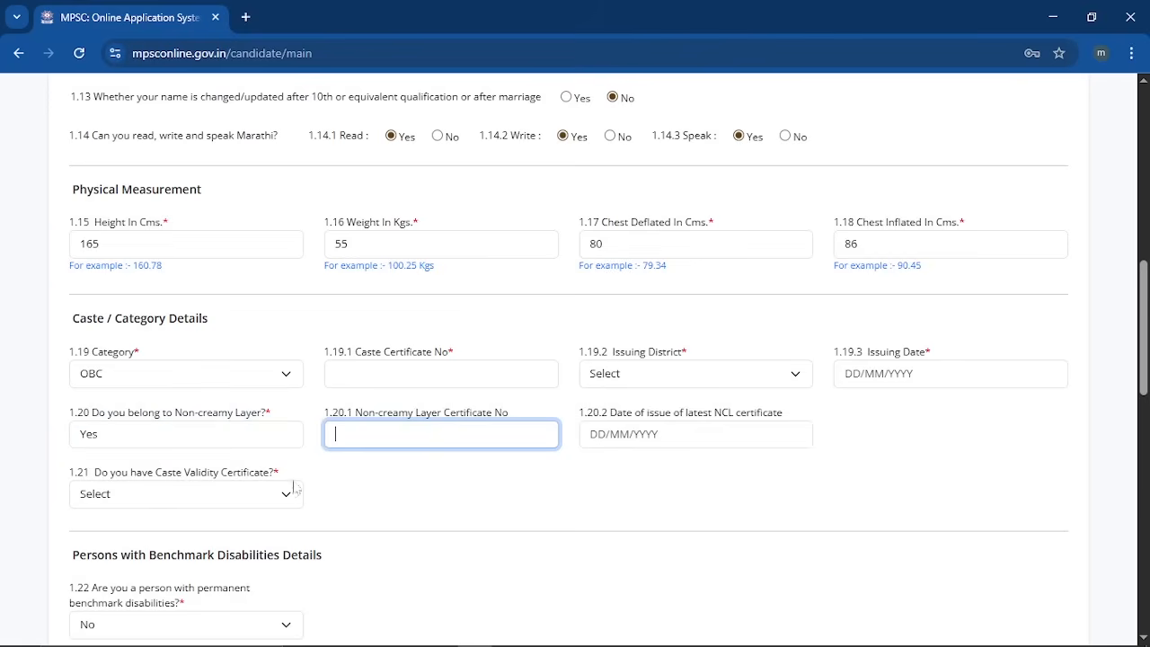
{"action": "left_click", "coordinate": [274, 503]}
{"action": "left_click", "coordinate": [340, 499]}
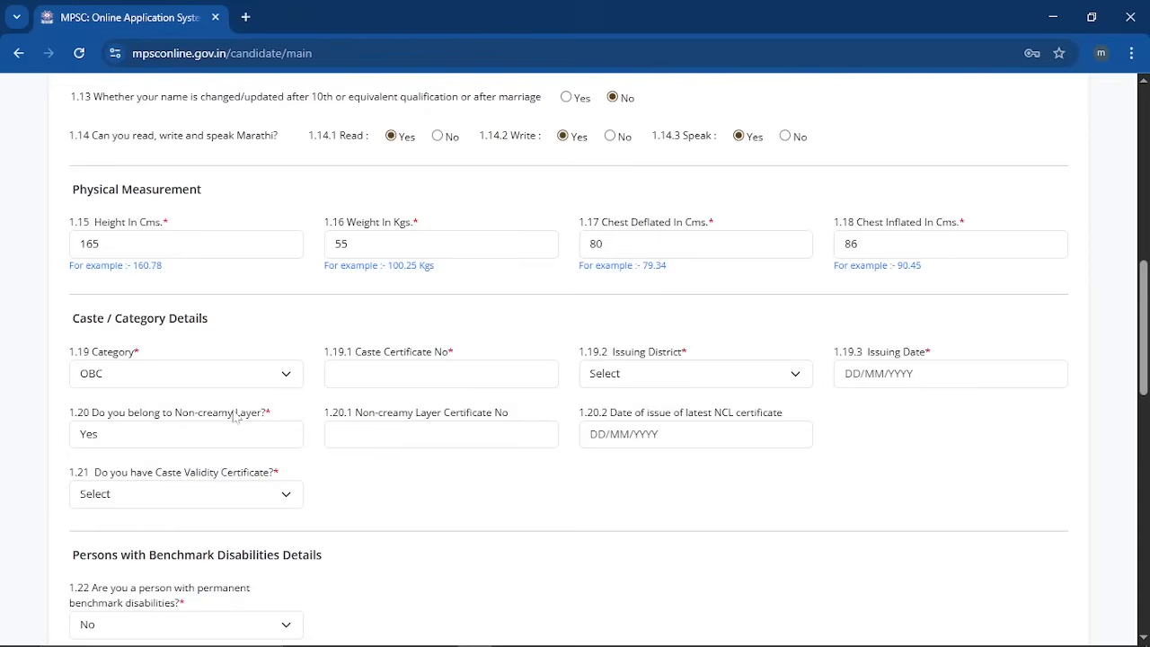
{"action": "left_click", "coordinate": [281, 372]}
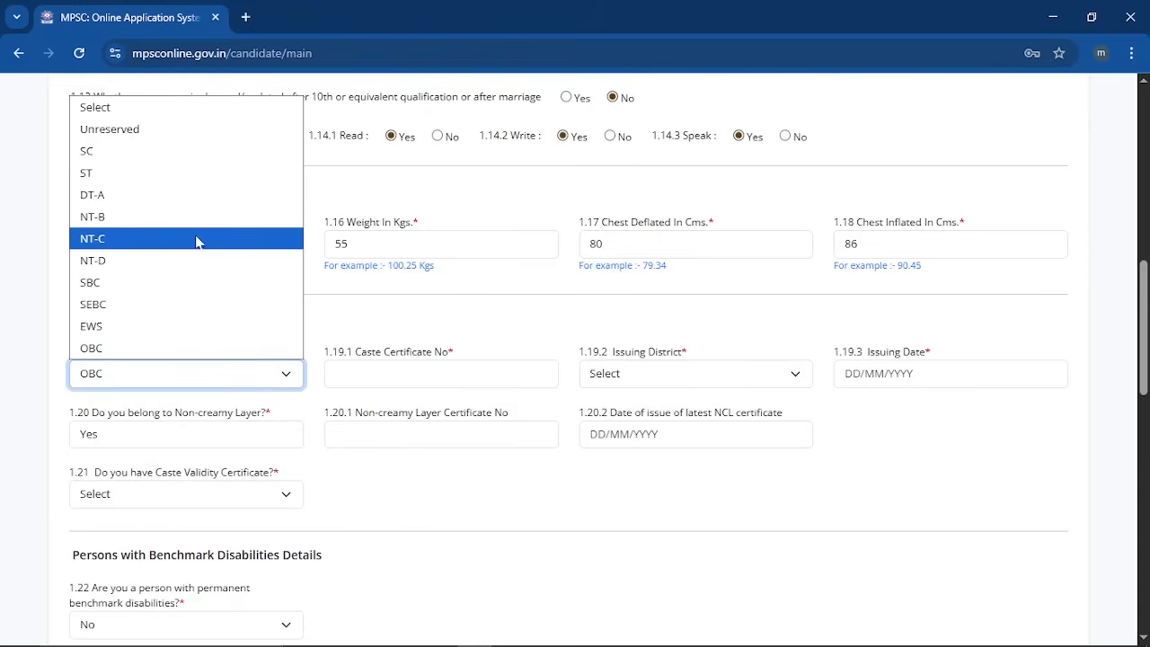
Answer Yes to the 1.22 permanent benchmark disability question, revealing disability category and percentage fields.
{"action": "scroll", "coordinate": [135, 180], "scroll_direction": "down", "scroll_amount": 5}
{"action": "left_click_drag", "start_coordinate": [69, 94], "coordinate": [346, 93]}
{"action": "scroll", "coordinate": [345, 93], "scroll_direction": "up", "scroll_amount": 1}
{"action": "left_click", "coordinate": [332, 185]}
{"action": "scroll", "coordinate": [363, 245], "scroll_direction": "down", "scroll_amount": 1}
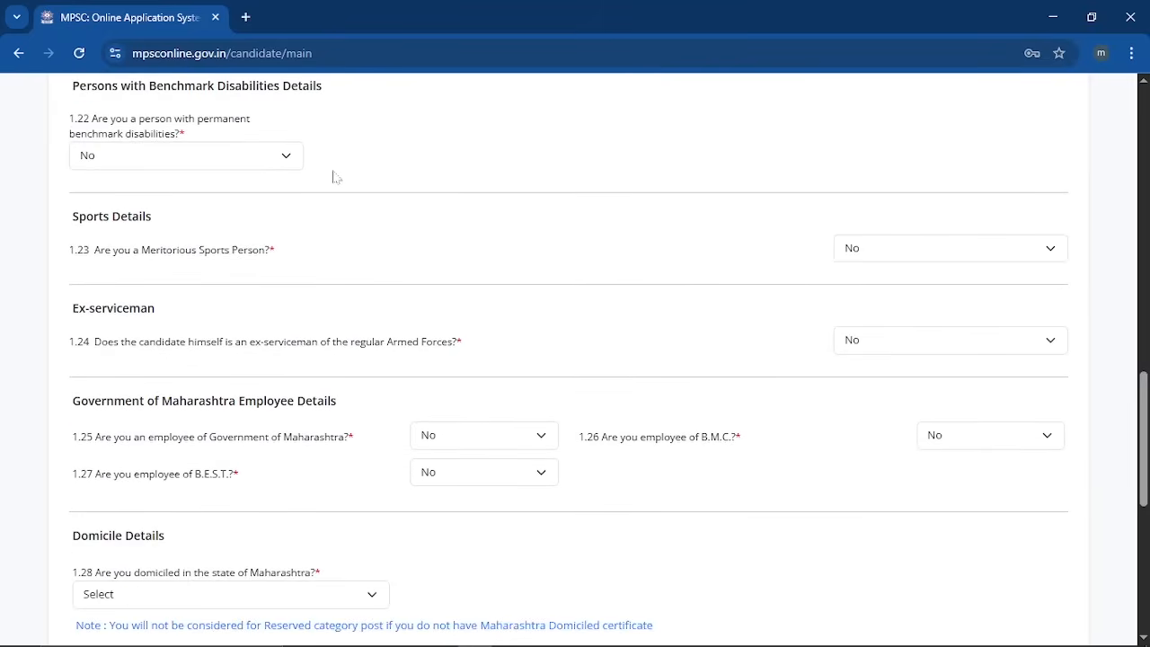
{"action": "left_click", "coordinate": [101, 157]}
{"action": "left_click", "coordinate": [292, 159]}
{"action": "left_click", "coordinate": [296, 224]}
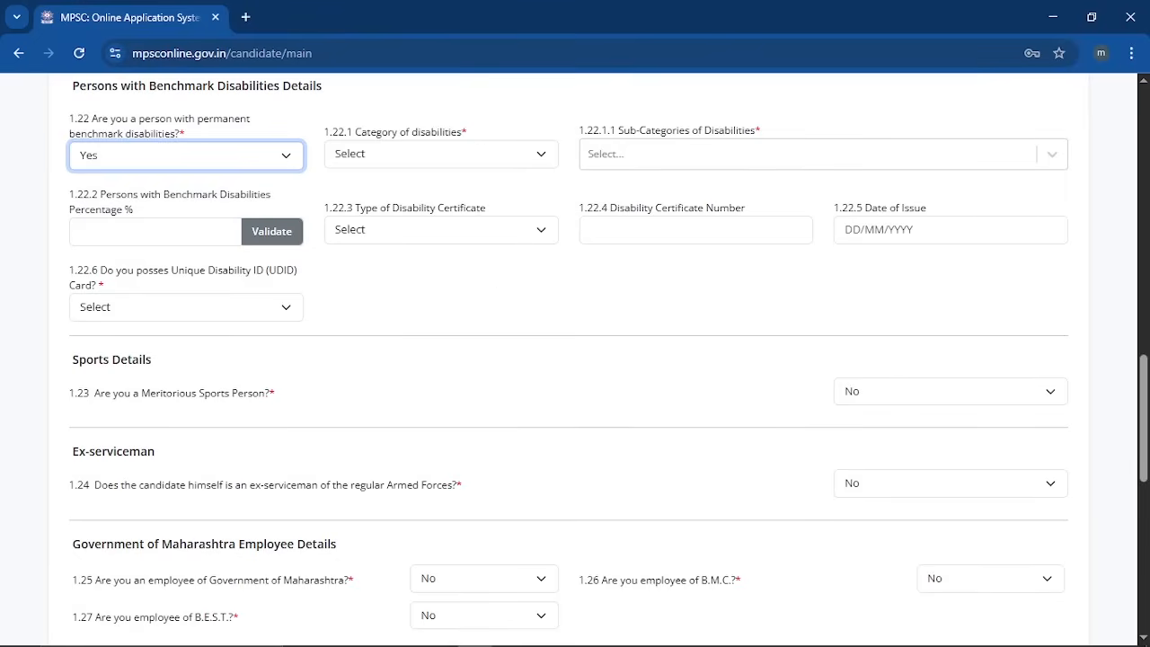
{"action": "scroll", "coordinate": [415, 368], "scroll_direction": "down", "scroll_amount": 1}
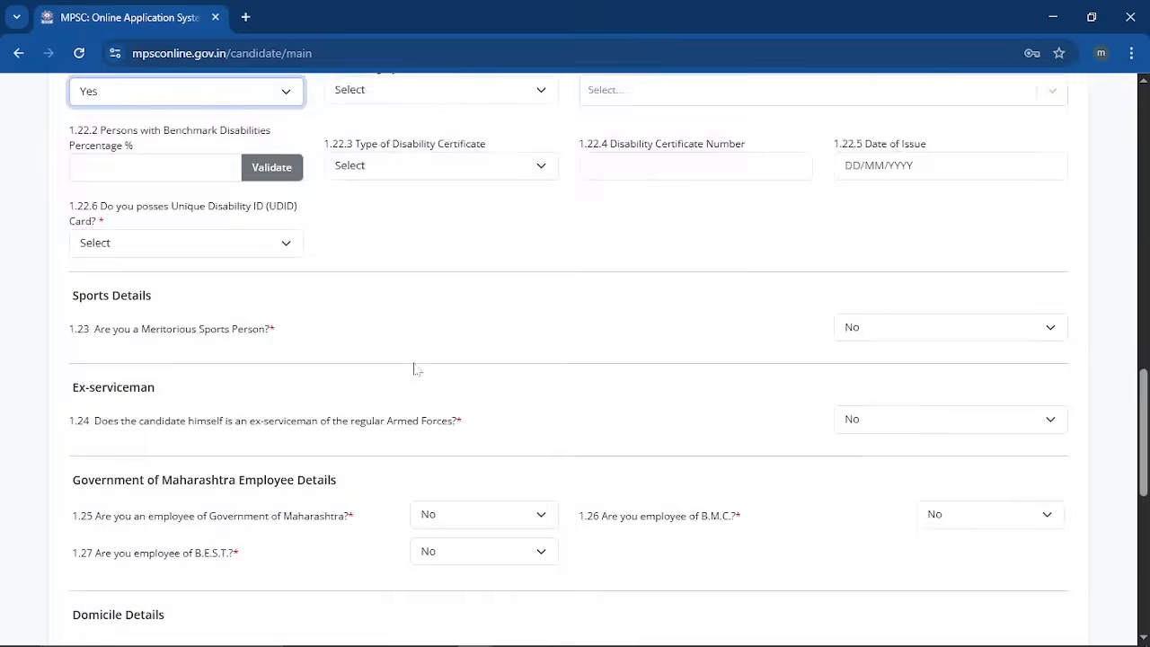
{"action": "scroll", "coordinate": [415, 368], "scroll_direction": "down", "scroll_amount": 2}
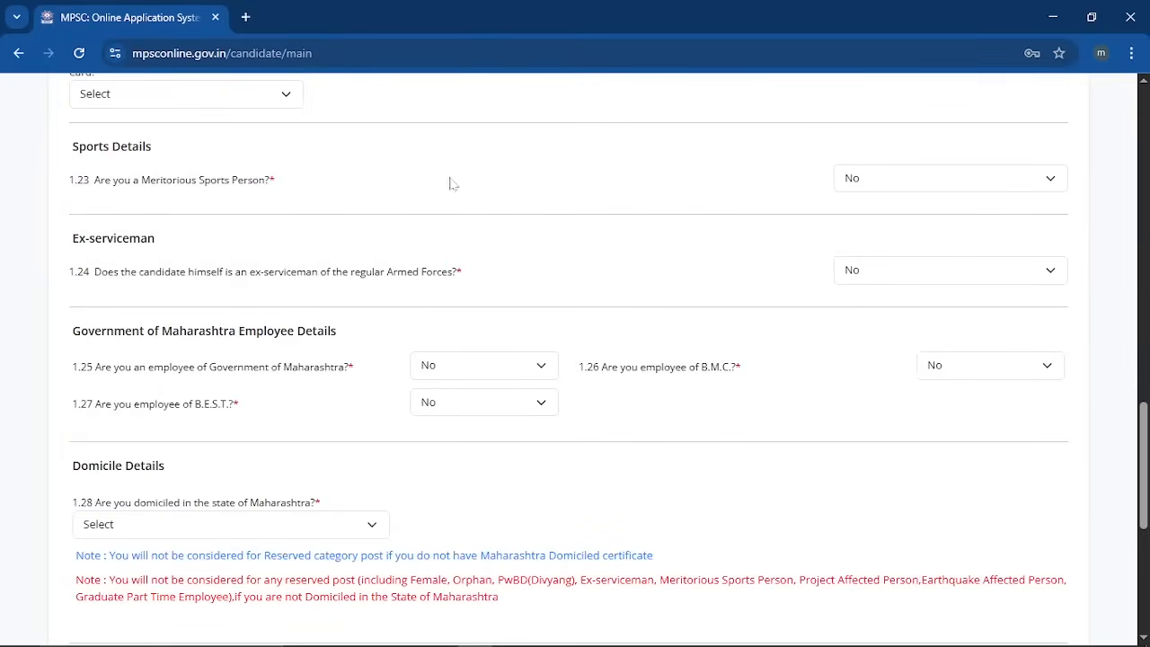
{"action": "scroll", "coordinate": [487, 239], "scroll_direction": "down", "scroll_amount": 1}
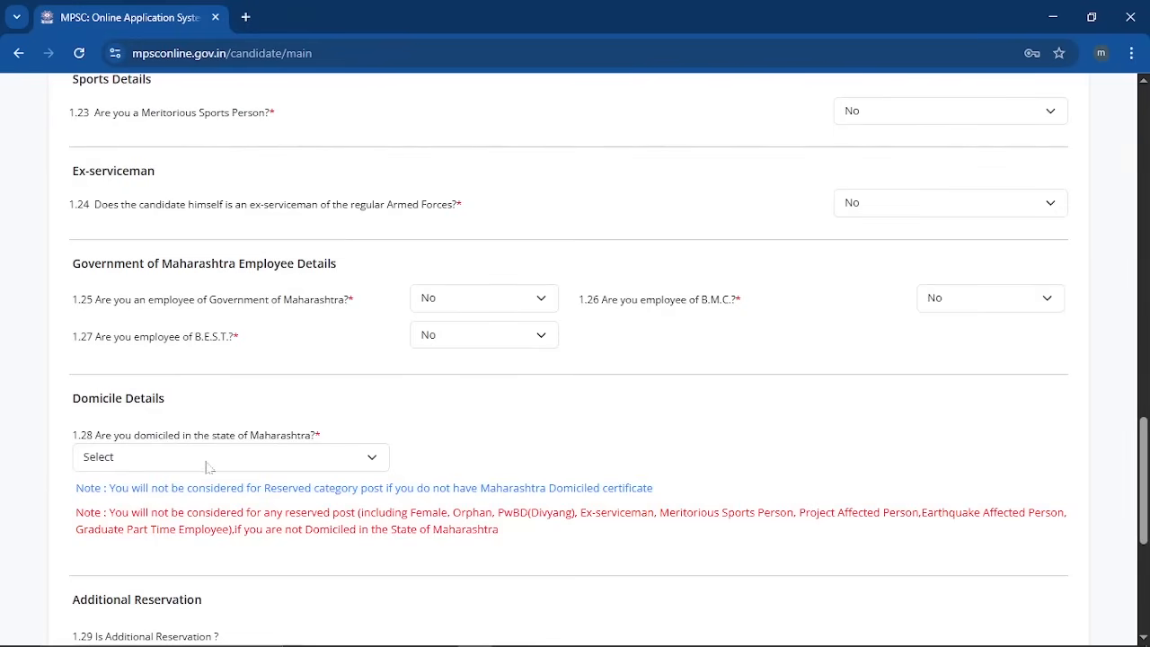
Set 1.28 Maharashtra domicile to Yes with the domicile certificate Available.
{"action": "left_click", "coordinate": [276, 466]}
{"action": "left_click", "coordinate": [248, 540]}
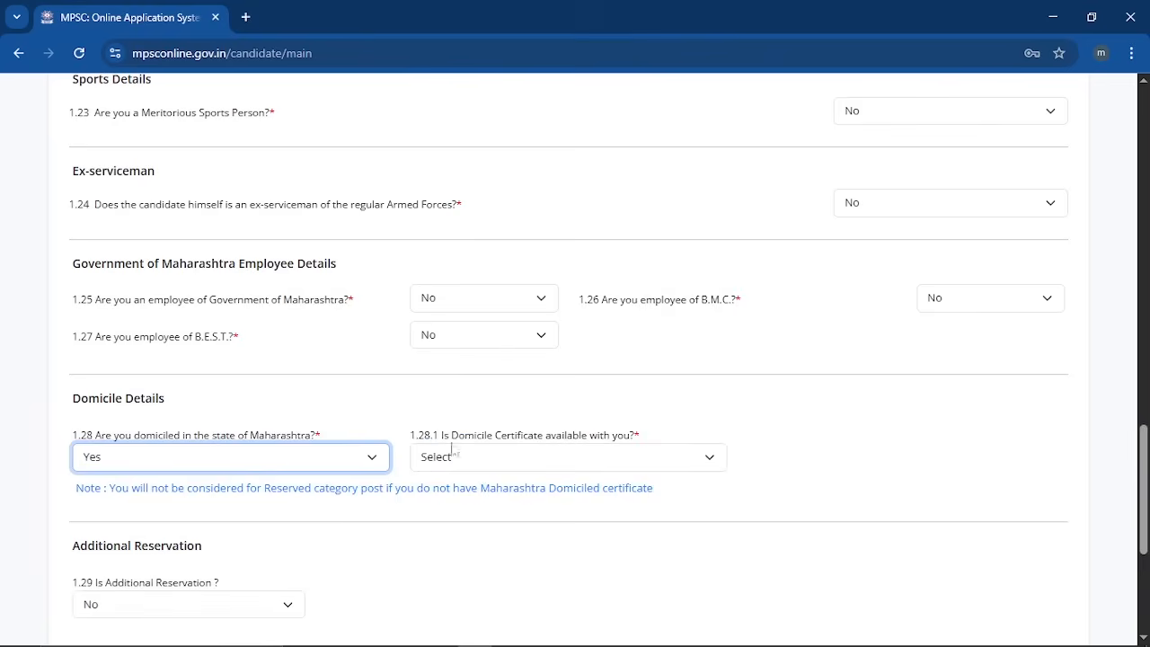
{"action": "left_click", "coordinate": [495, 457]}
{"action": "left_click", "coordinate": [501, 508]}
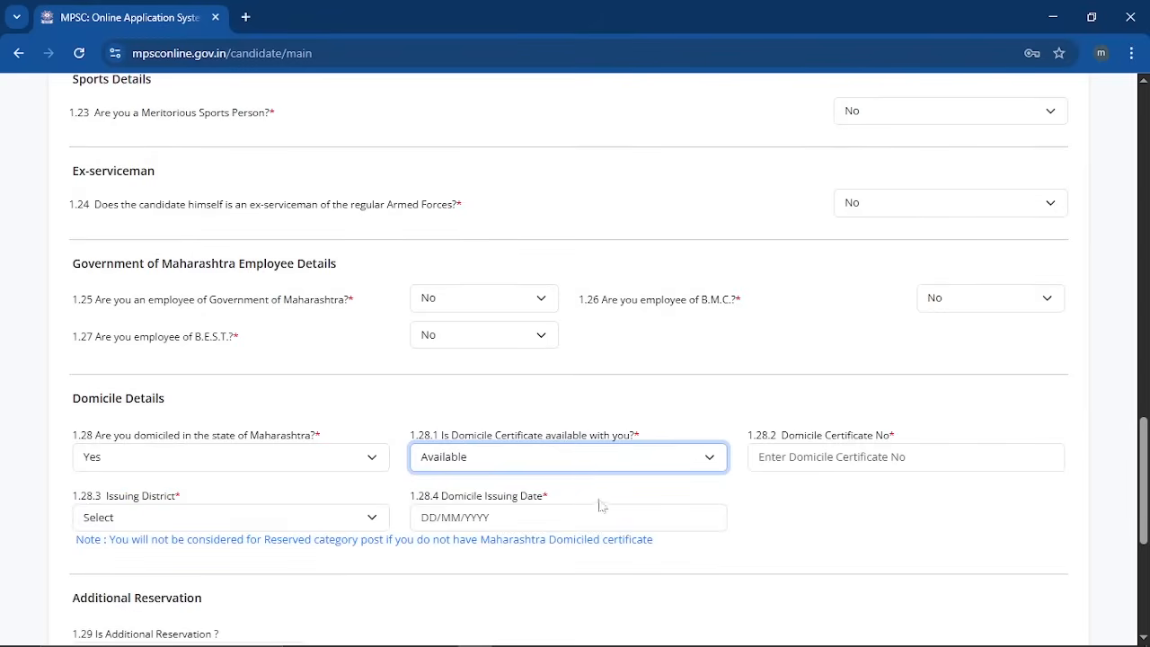
{"action": "scroll", "coordinate": [348, 467], "scroll_direction": "down", "scroll_amount": 3}
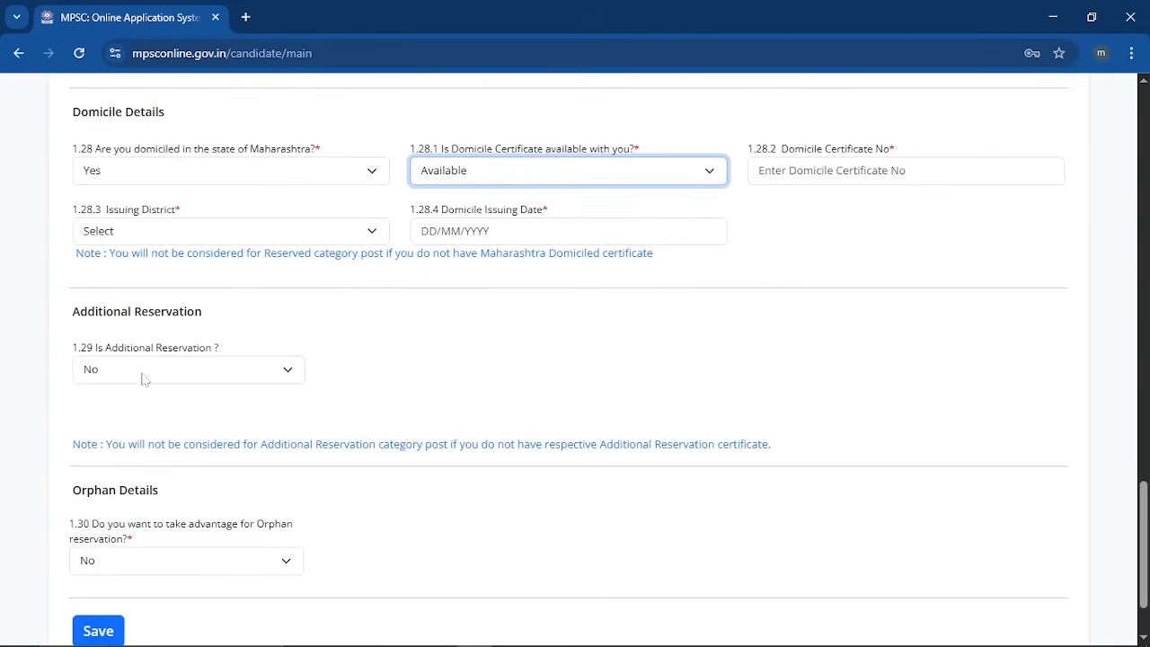
Set 1.29 Additional Reservation back to No and 1.30 Orphan reservation to Yes.
{"action": "left_click", "coordinate": [249, 377]}
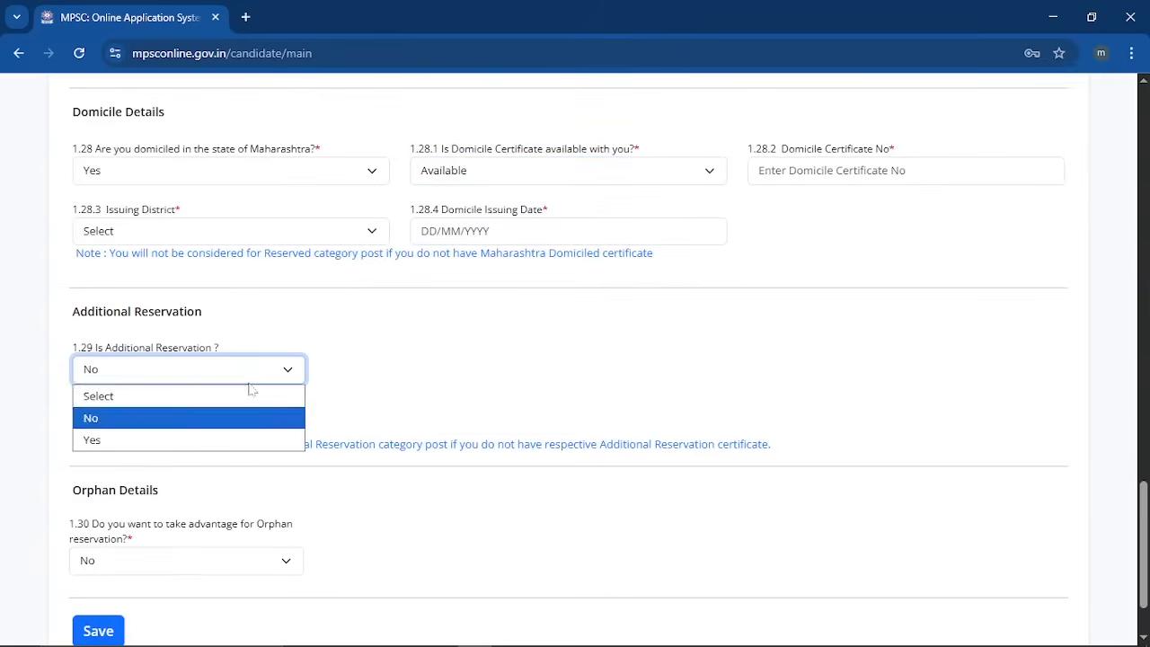
{"action": "left_click", "coordinate": [227, 439]}
{"action": "scroll", "coordinate": [402, 431], "scroll_direction": "down", "scroll_amount": 2}
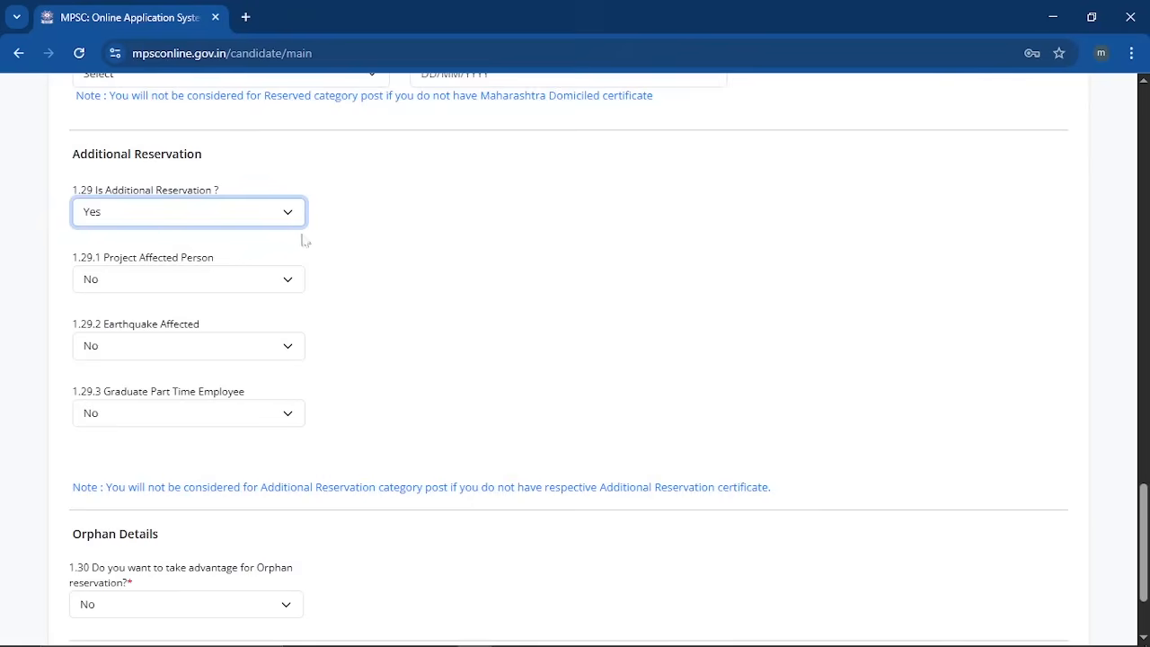
{"action": "left_click", "coordinate": [274, 221]}
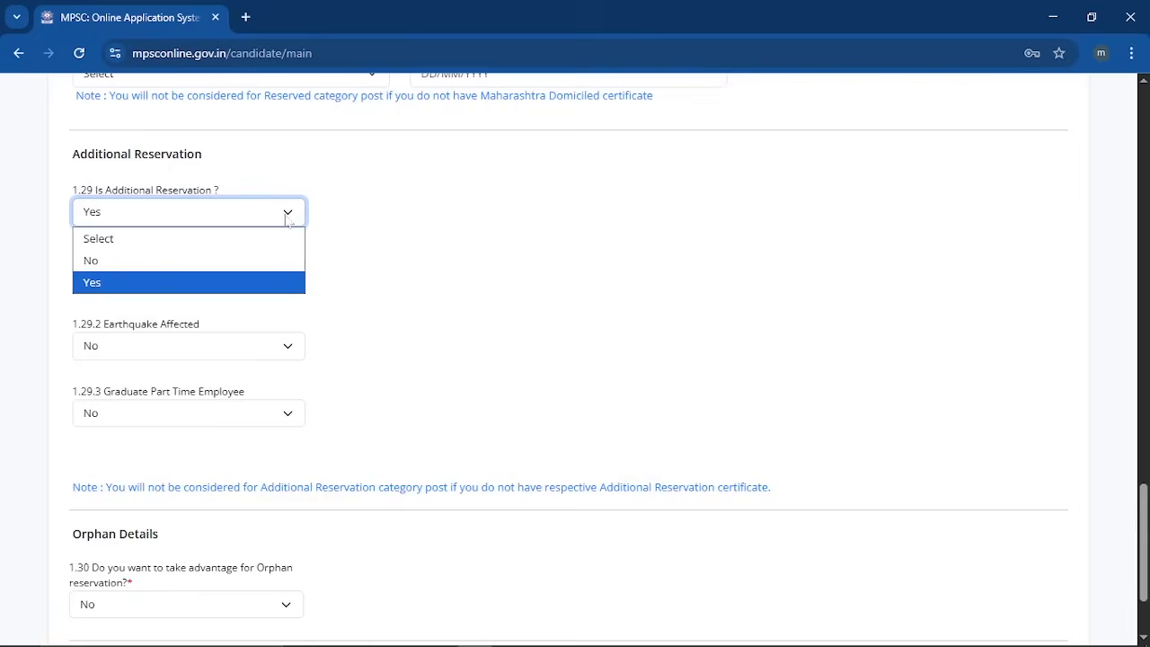
{"action": "left_click", "coordinate": [228, 265]}
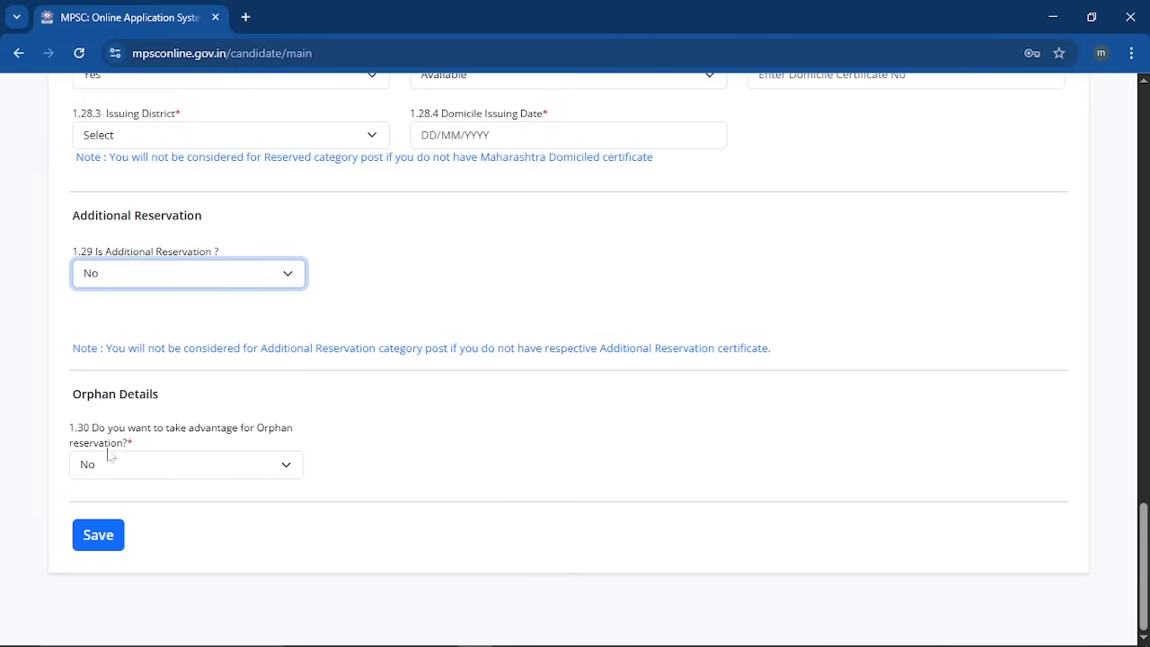
{"action": "left_click", "coordinate": [251, 477]}
{"action": "left_click", "coordinate": [206, 527]}
Leave the orphan type unselected and move to the Address Information step, down to its Save button.
{"action": "left_click", "coordinate": [424, 469]}
{"action": "left_click", "coordinate": [452, 418]}
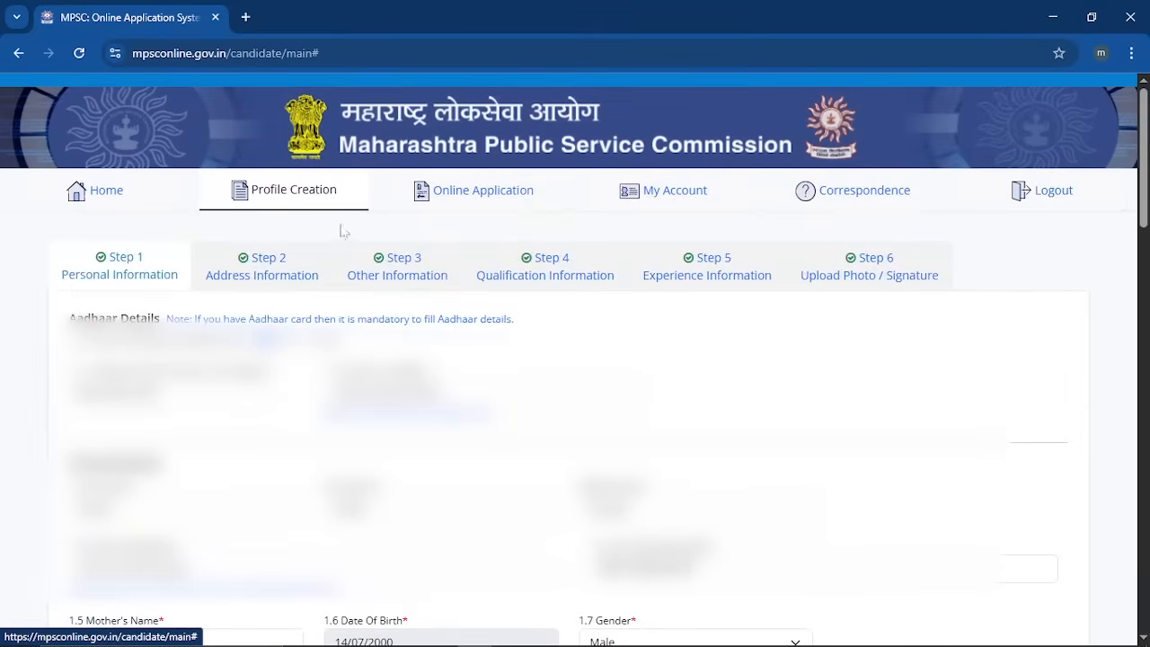
{"action": "left_click", "coordinate": [279, 266]}
{"action": "scroll", "coordinate": [440, 368], "scroll_direction": "down", "scroll_amount": 5}
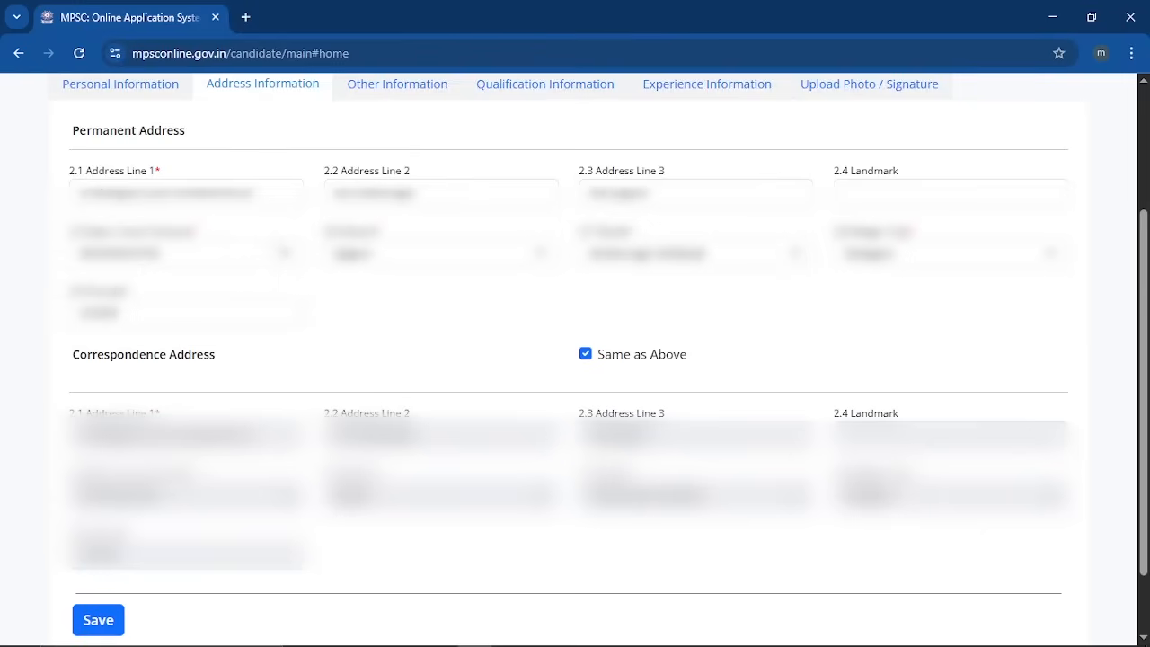
Save the address information and move to the Other Information step.
{"action": "left_click", "coordinate": [97, 620]}
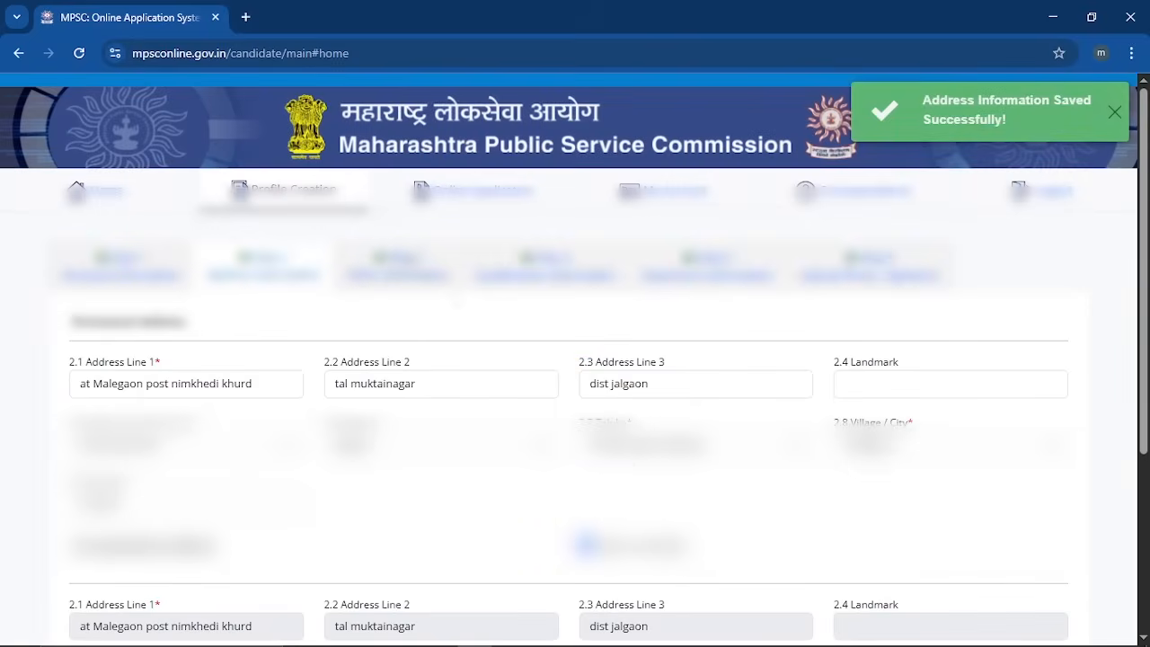
{"action": "left_click", "coordinate": [407, 280]}
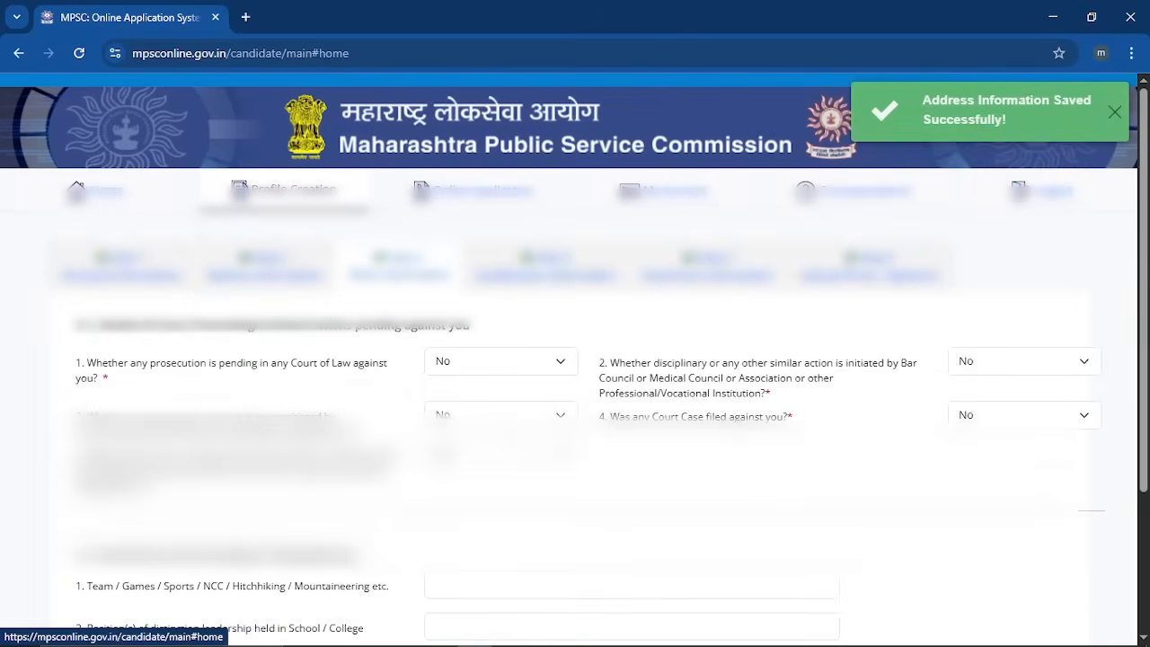
{"action": "scroll", "coordinate": [530, 377], "scroll_direction": "down", "scroll_amount": 2}
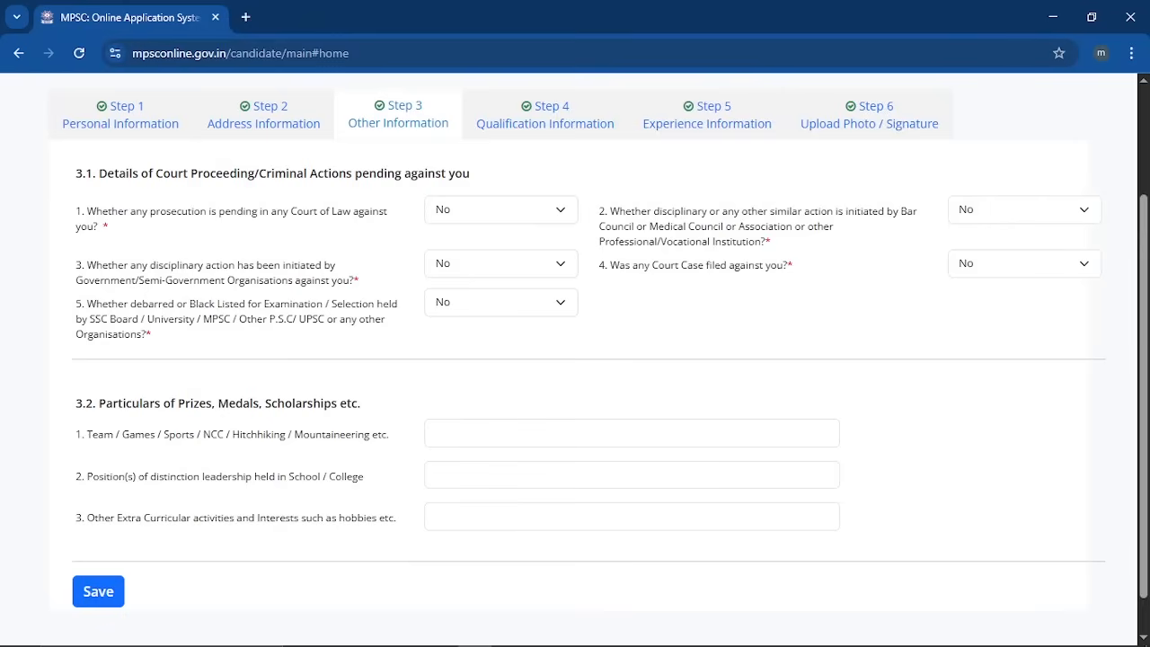
Save Other Information with all court-proceeding and disciplinary questions answered No.
{"action": "left_click", "coordinate": [104, 595]}
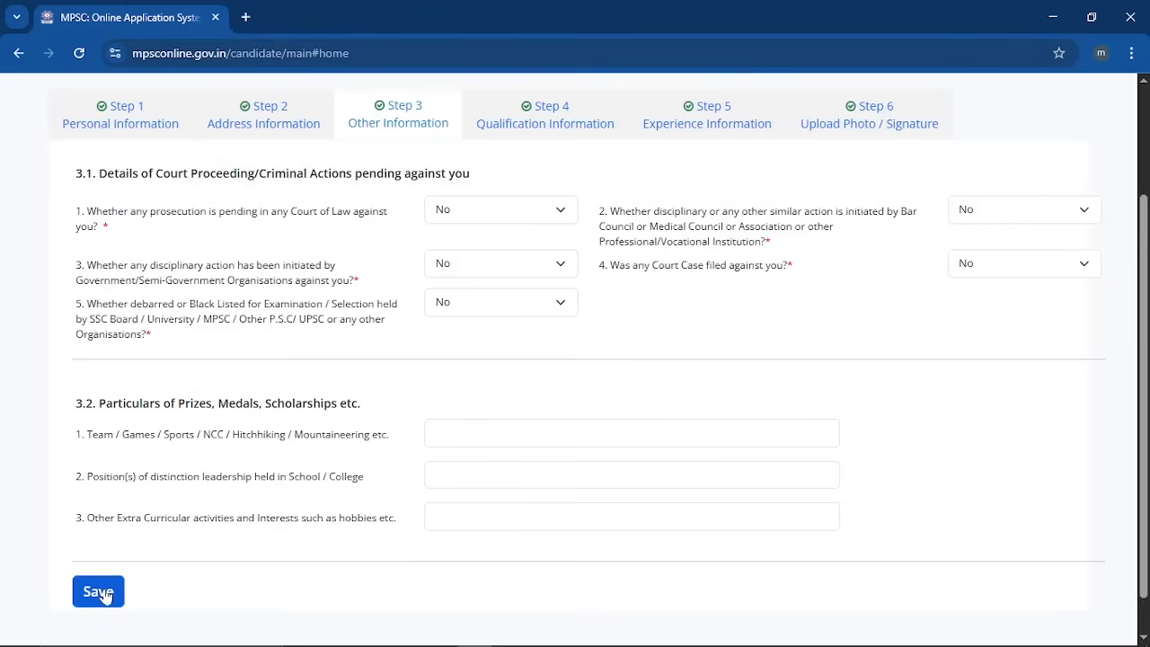
{"action": "left_click_drag", "start_coordinate": [171, 406], "coordinate": [383, 405]}
{"action": "triple_click", "coordinate": [386, 408]}
{"action": "left_click", "coordinate": [391, 411]}
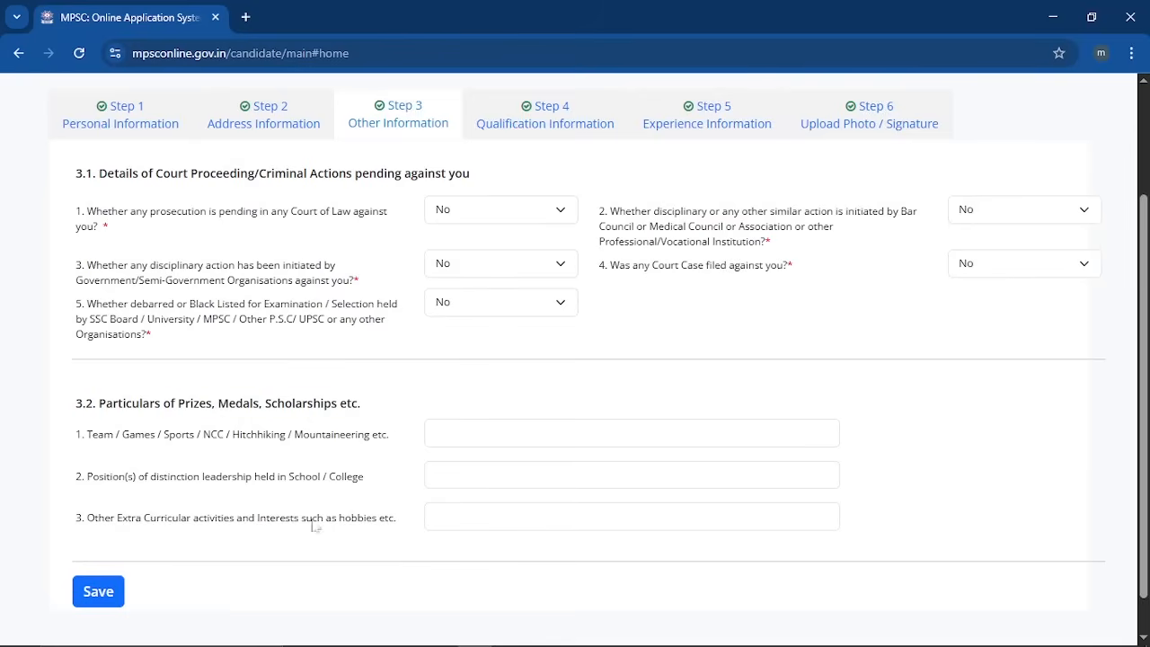
{"action": "left_click", "coordinate": [631, 516]}
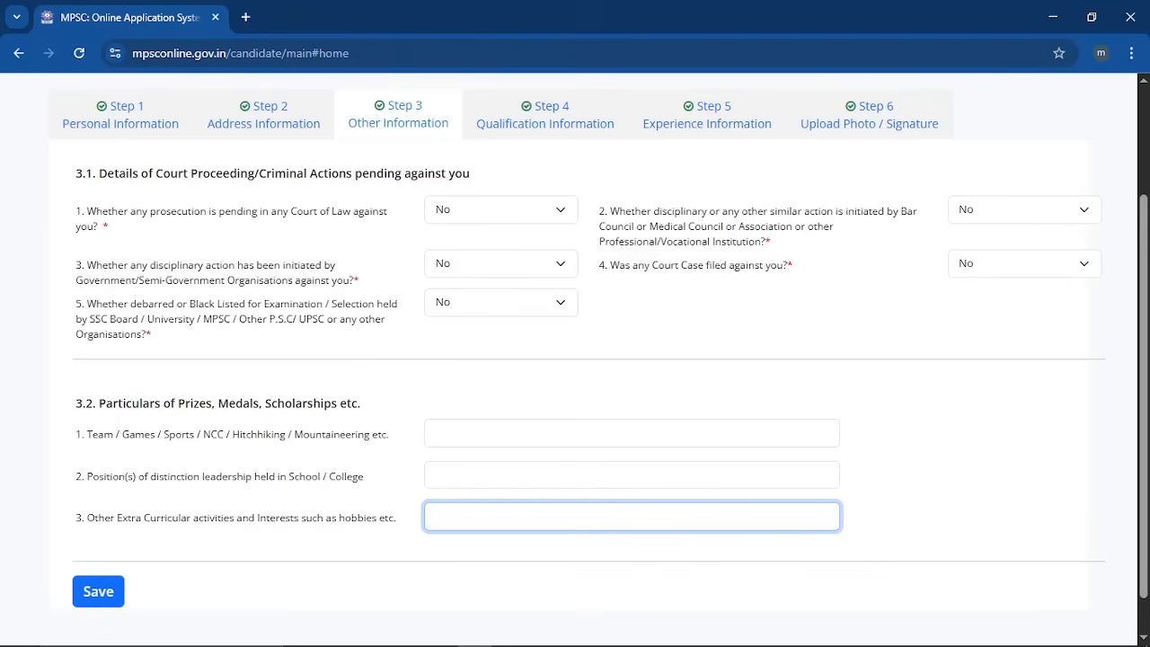
{"action": "left_click", "coordinate": [97, 591]}
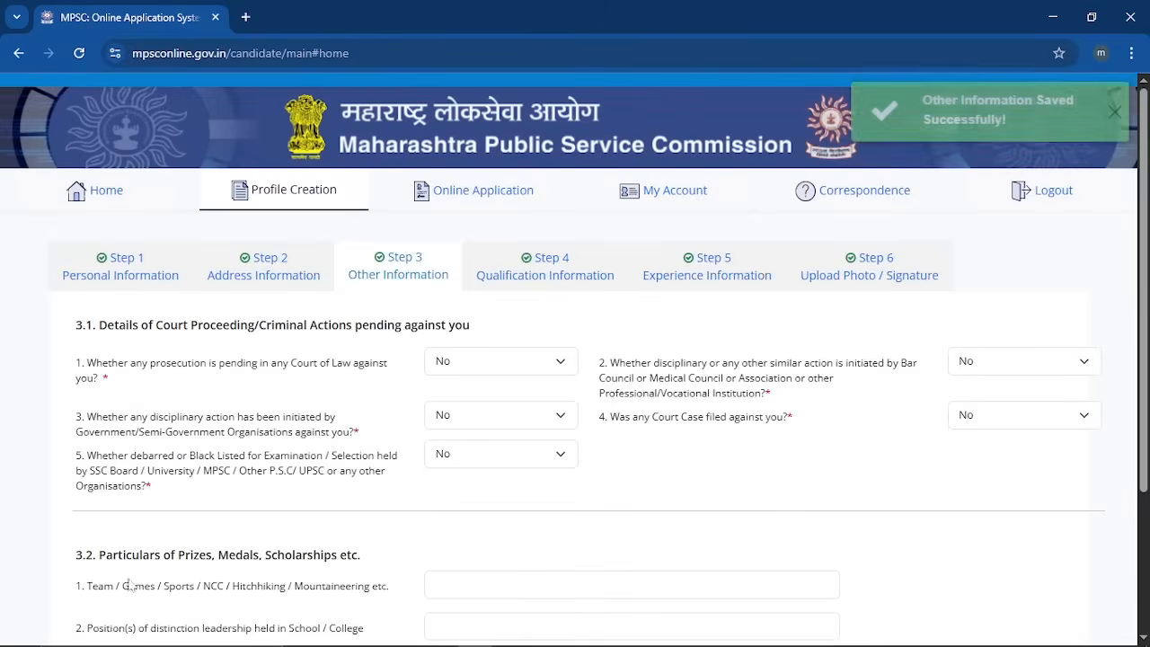
Go to Qualification Information and open the 4.1 Qualification Type list below the table.
{"action": "left_click", "coordinate": [545, 267]}
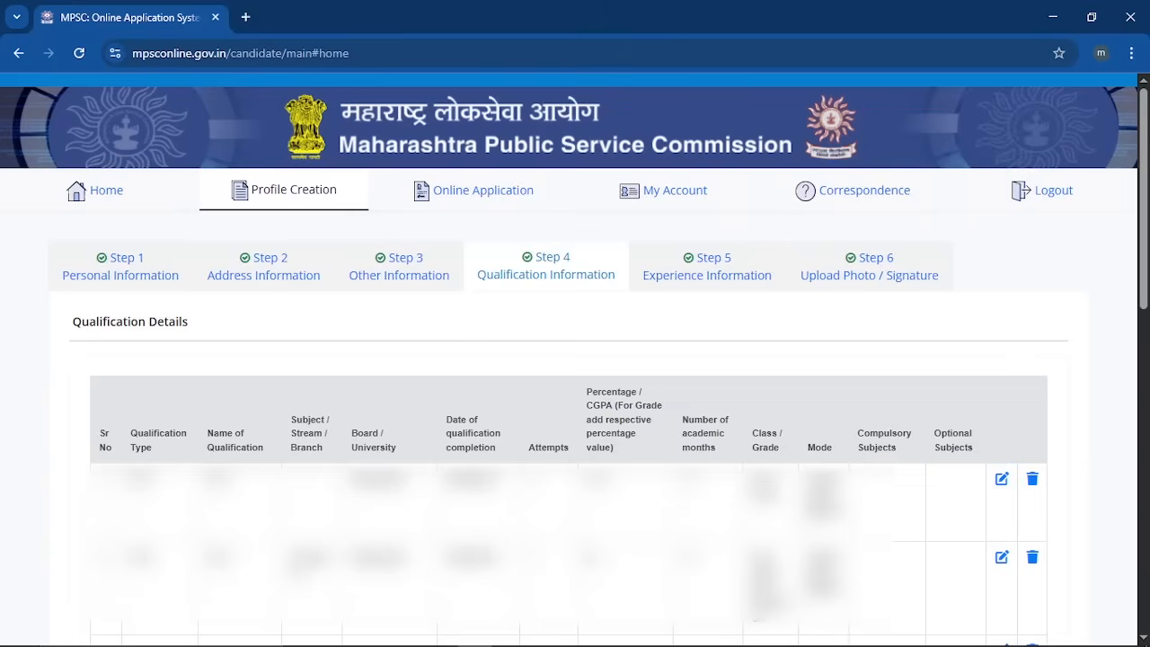
{"action": "scroll", "coordinate": [574, 360], "scroll_direction": "down", "scroll_amount": 4}
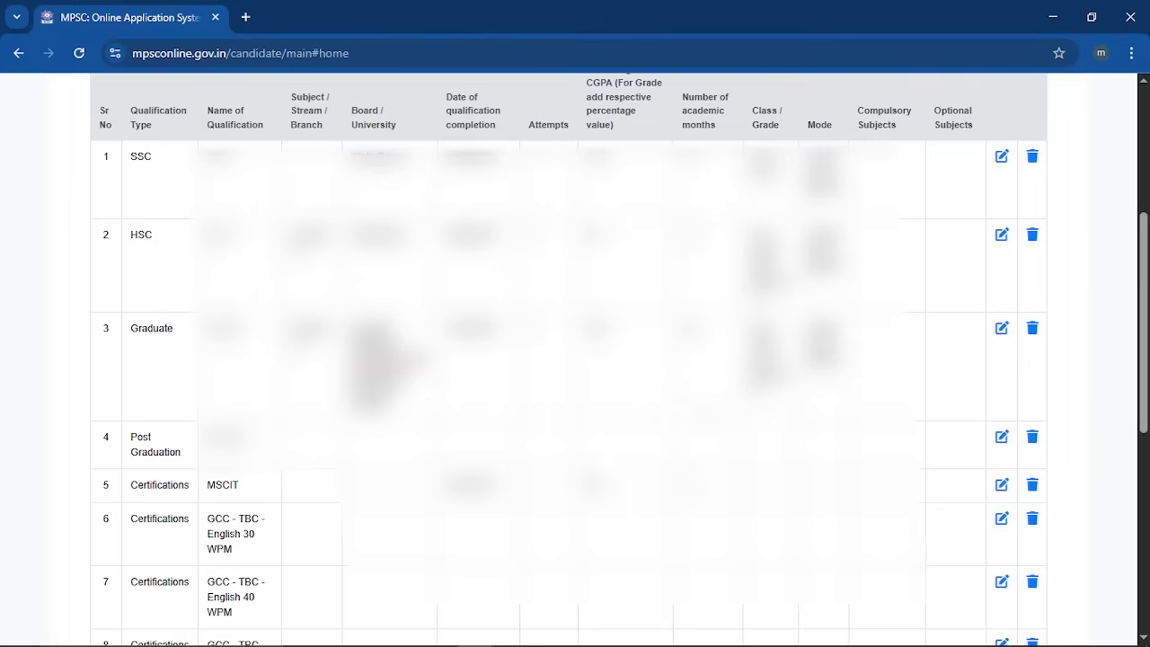
{"action": "scroll", "coordinate": [253, 274], "scroll_direction": "down", "scroll_amount": 6}
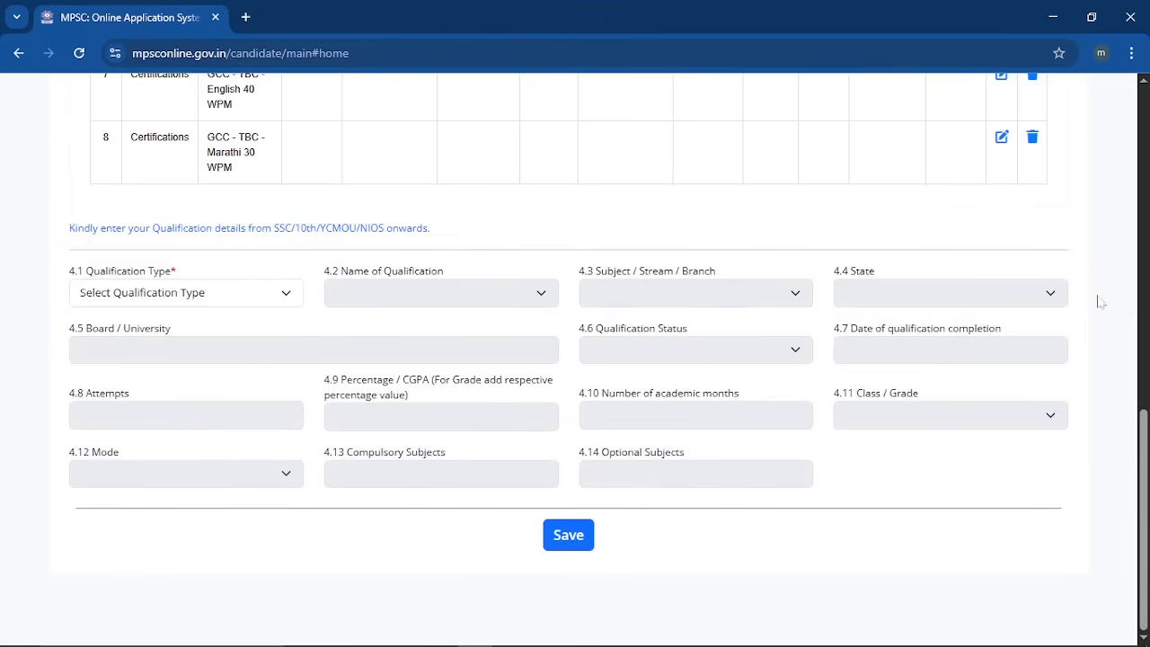
{"action": "left_click", "coordinate": [232, 299]}
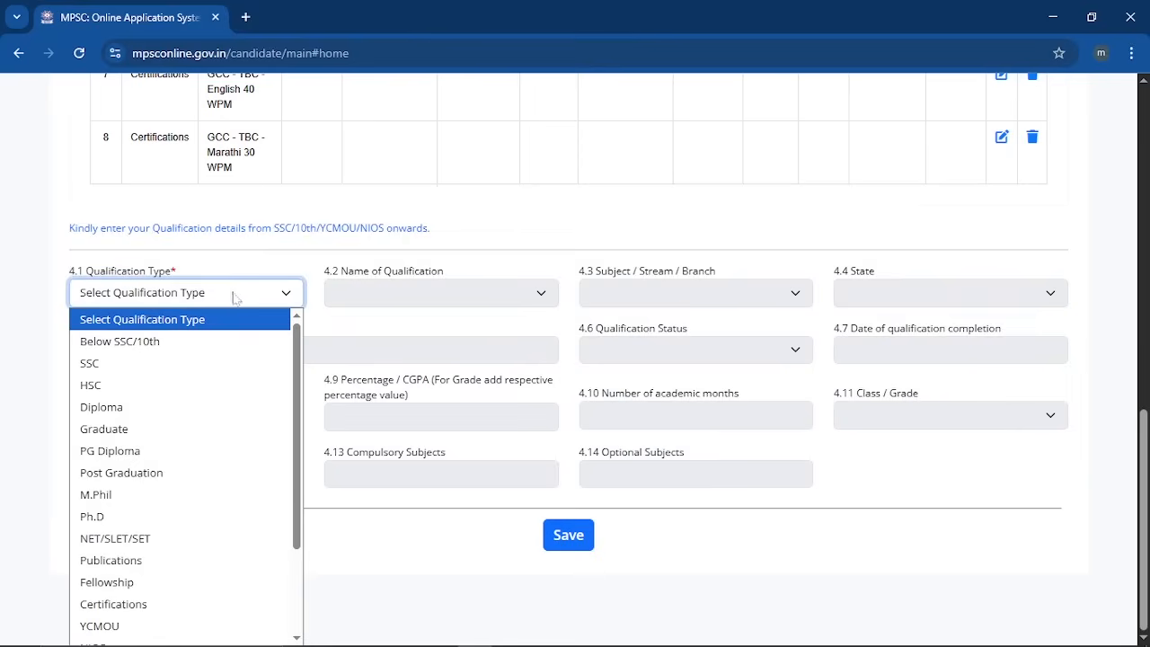
Try SSC, then HSC, and settle on Certifications as the qualification type.
{"action": "left_click", "coordinate": [220, 363]}
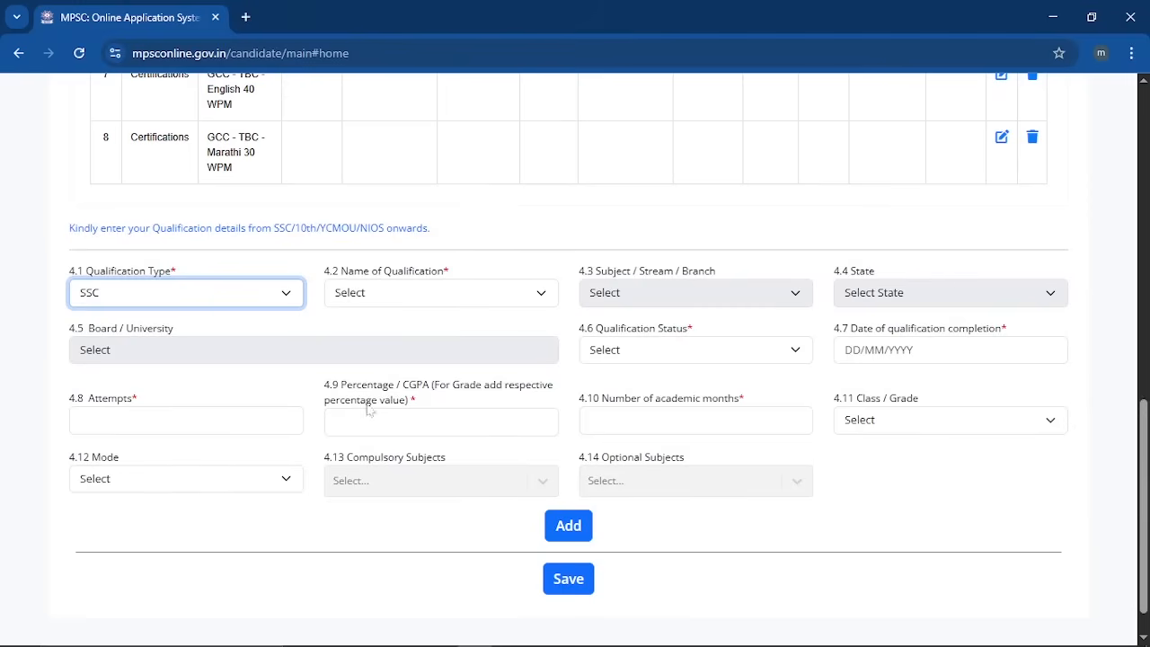
{"action": "left_click", "coordinate": [243, 300]}
{"action": "left_click", "coordinate": [205, 387]}
{"action": "left_click", "coordinate": [253, 294]}
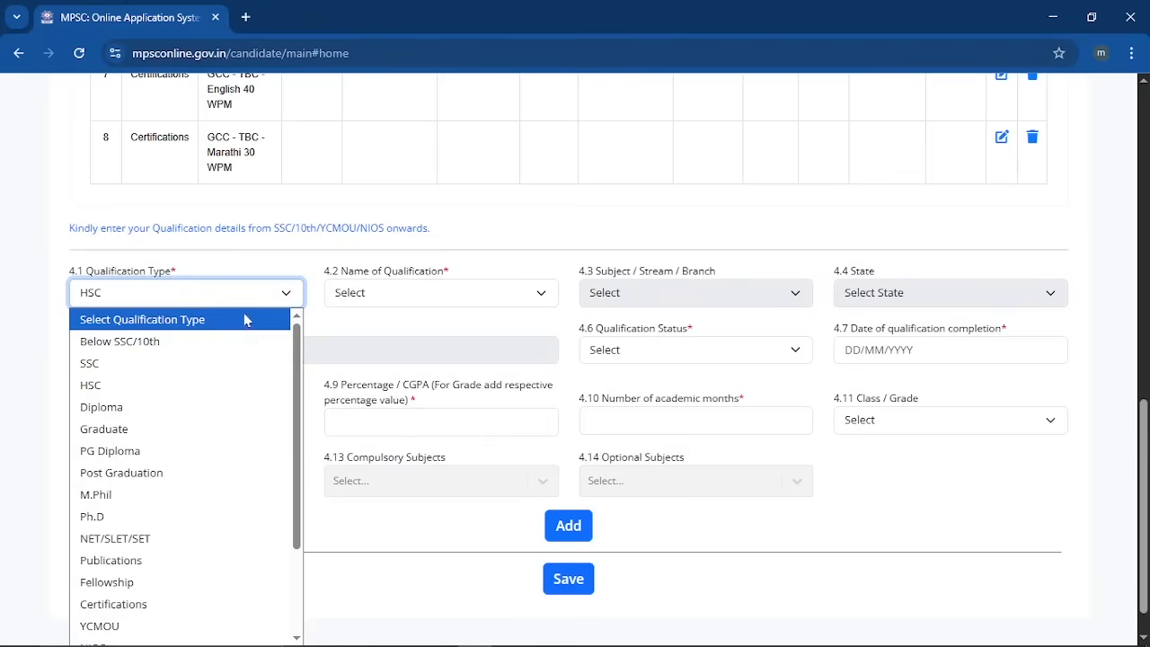
{"action": "left_click", "coordinate": [180, 604]}
Select Maharashtra Technical Board Certificate as the certification name and return to the table.
{"action": "left_click", "coordinate": [439, 371]}
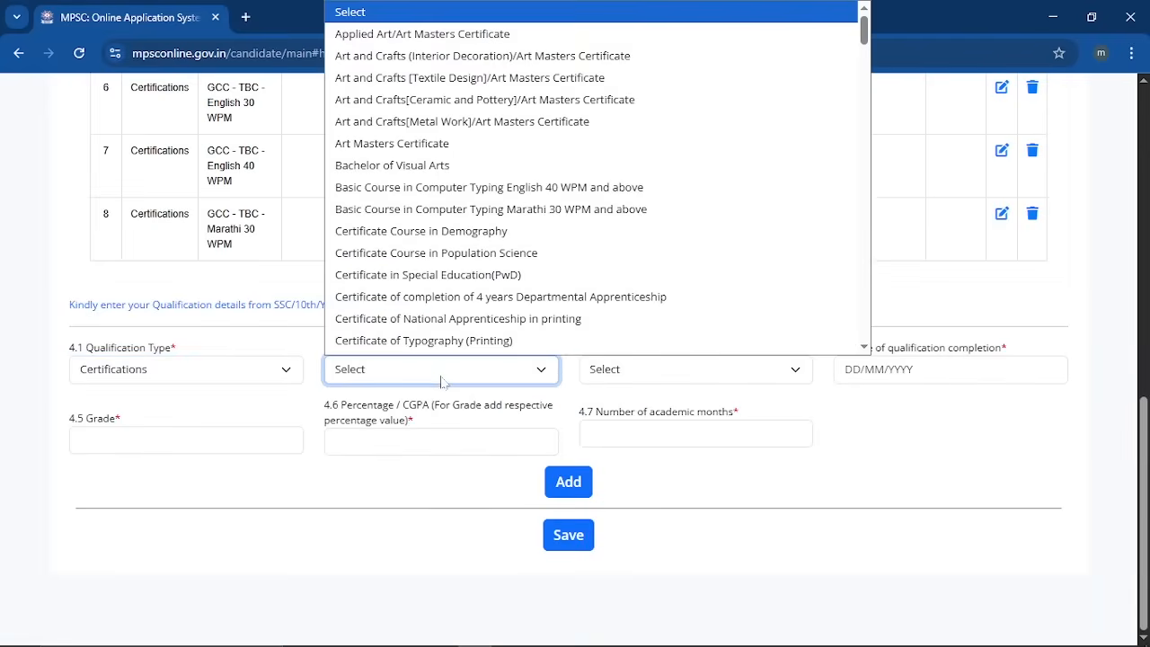
{"action": "scroll", "coordinate": [467, 126], "scroll_direction": "down", "scroll_amount": 1}
{"action": "scroll", "coordinate": [547, 297], "scroll_direction": "down", "scroll_amount": 8}
{"action": "left_click", "coordinate": [440, 254]}
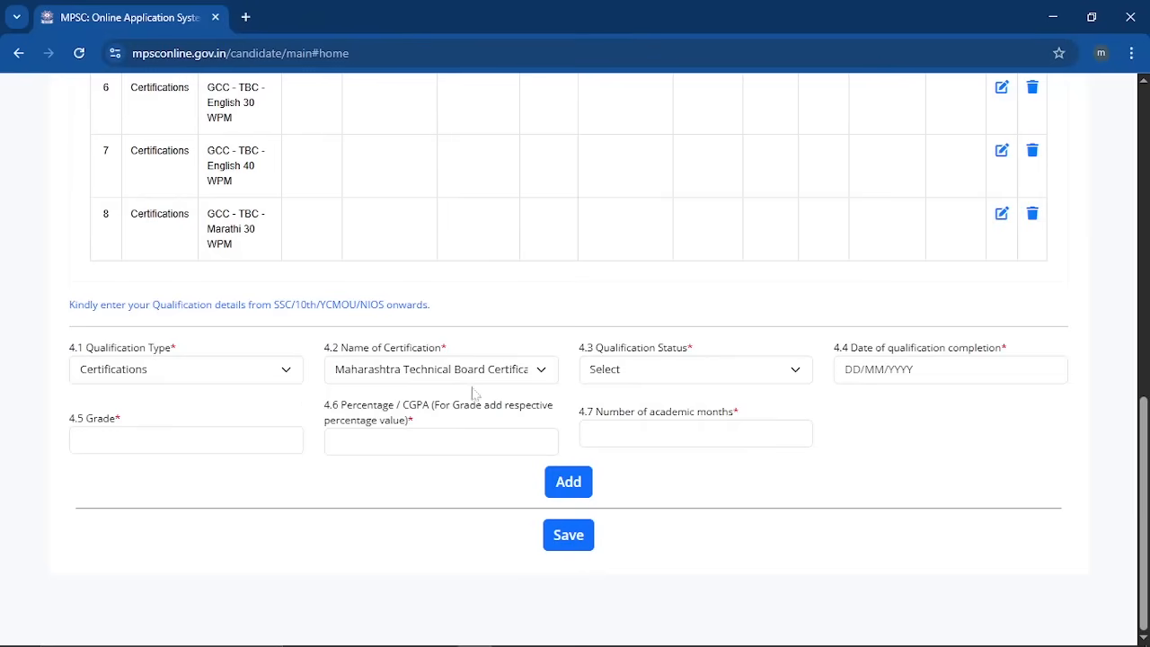
{"action": "scroll", "coordinate": [467, 377], "scroll_direction": "up", "scroll_amount": 1}
{"action": "scroll", "coordinate": [404, 318], "scroll_direction": "down", "scroll_amount": 1}
{"action": "left_click_drag", "start_coordinate": [137, 88], "coordinate": [251, 121]}
{"action": "left_click", "coordinate": [258, 134]}
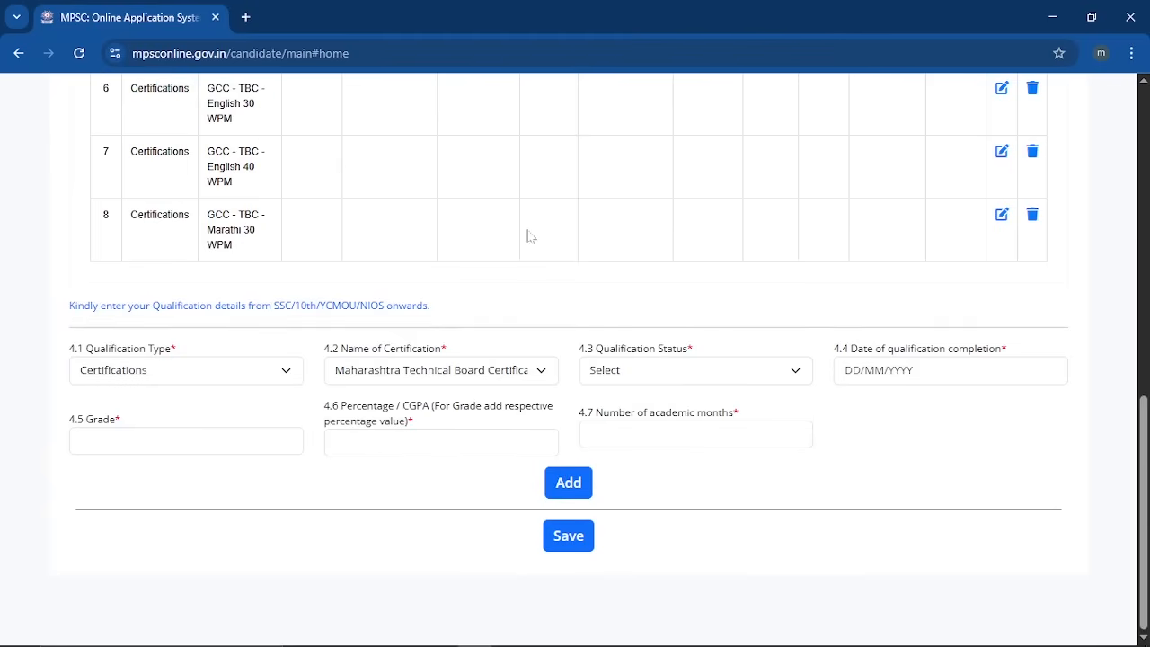
{"action": "scroll", "coordinate": [532, 243], "scroll_direction": "up", "scroll_amount": 2}
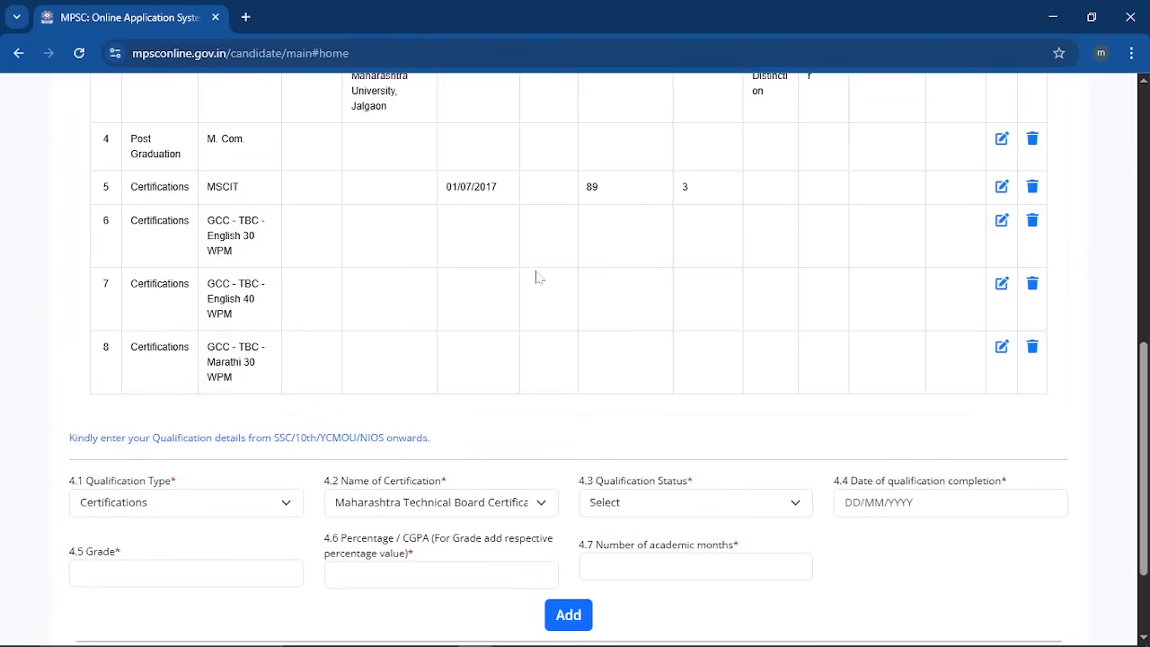
{"action": "scroll", "coordinate": [536, 276], "scroll_direction": "up", "scroll_amount": 2}
Edit the Graduate row to B.Com, Commerce, Maharashtra, Jalgaon university, status Passed.
{"action": "left_click", "coordinate": [1001, 167]}
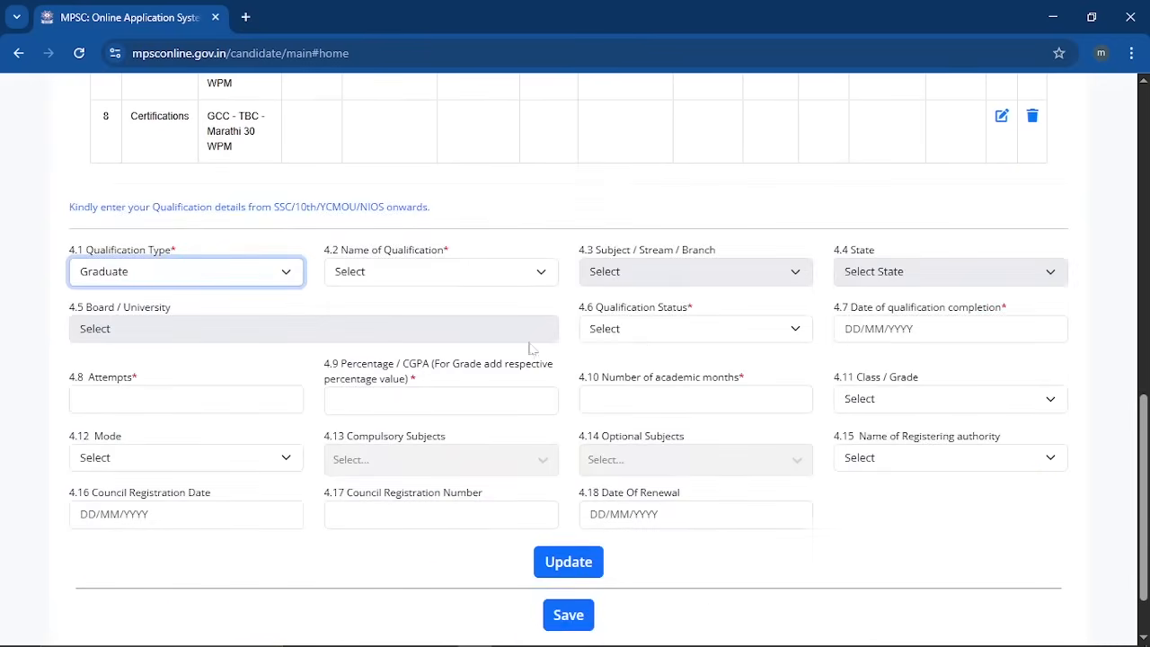
{"action": "left_click", "coordinate": [441, 281]}
{"action": "scroll", "coordinate": [497, 436], "scroll_direction": "down", "scroll_amount": 5}
{"action": "scroll", "coordinate": [493, 428], "scroll_direction": "down", "scroll_amount": 2}
{"action": "scroll", "coordinate": [498, 468], "scroll_direction": "down", "scroll_amount": 6}
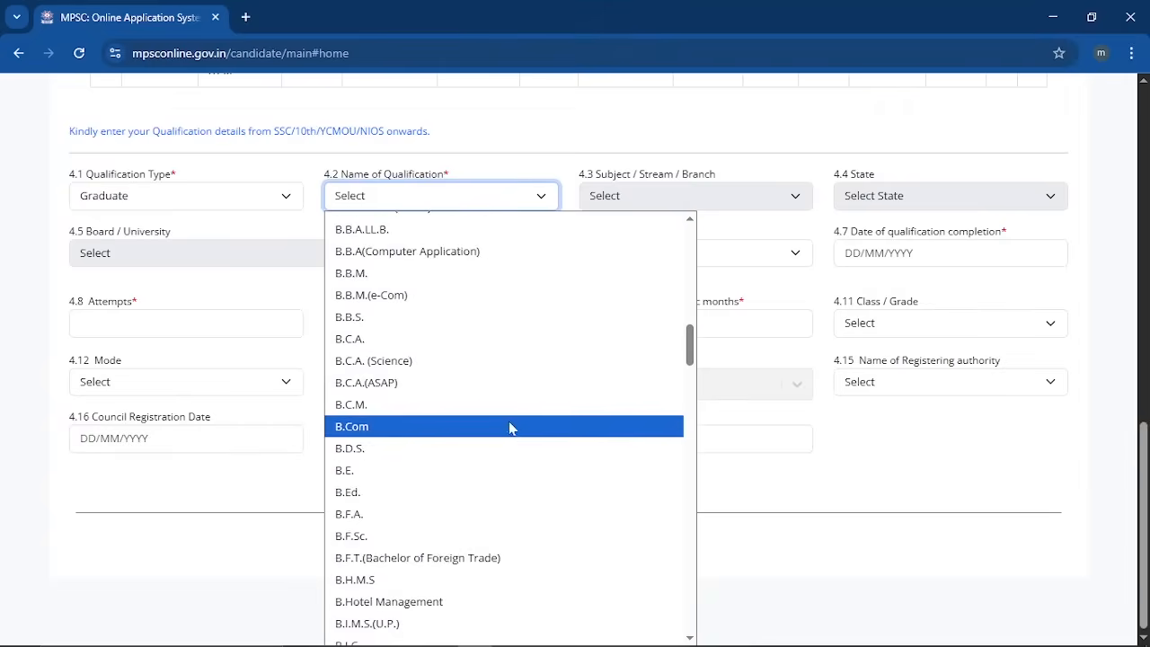
{"action": "left_click", "coordinate": [510, 426]}
{"action": "left_click", "coordinate": [692, 198]}
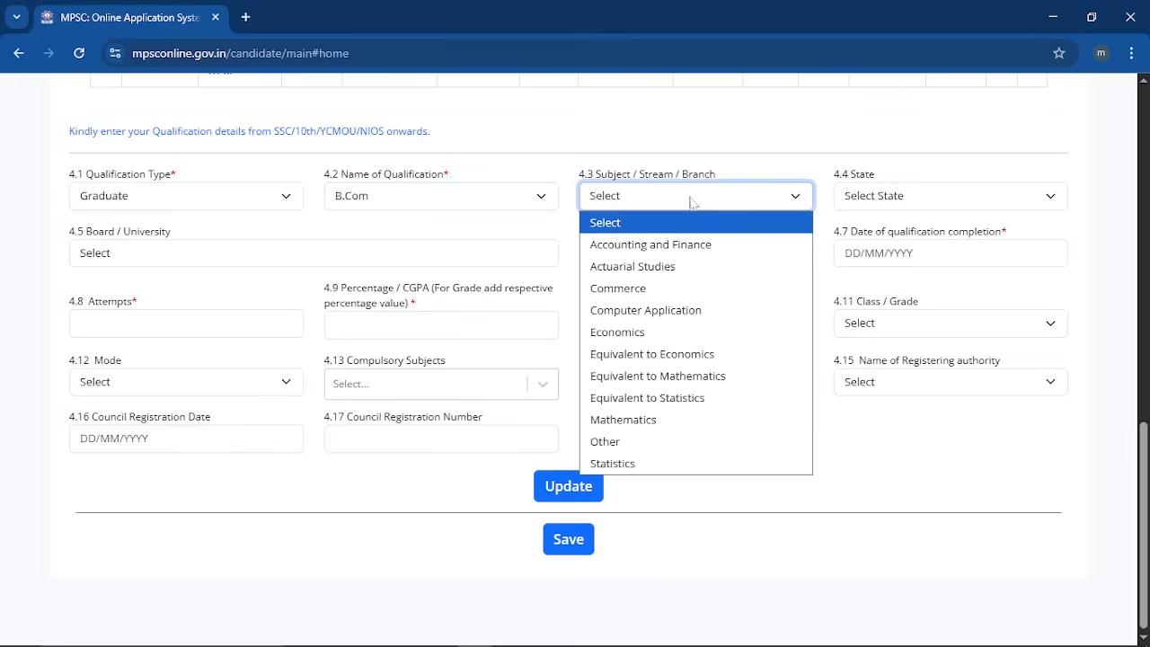
{"action": "left_click", "coordinate": [700, 289]}
{"action": "left_click", "coordinate": [925, 195]}
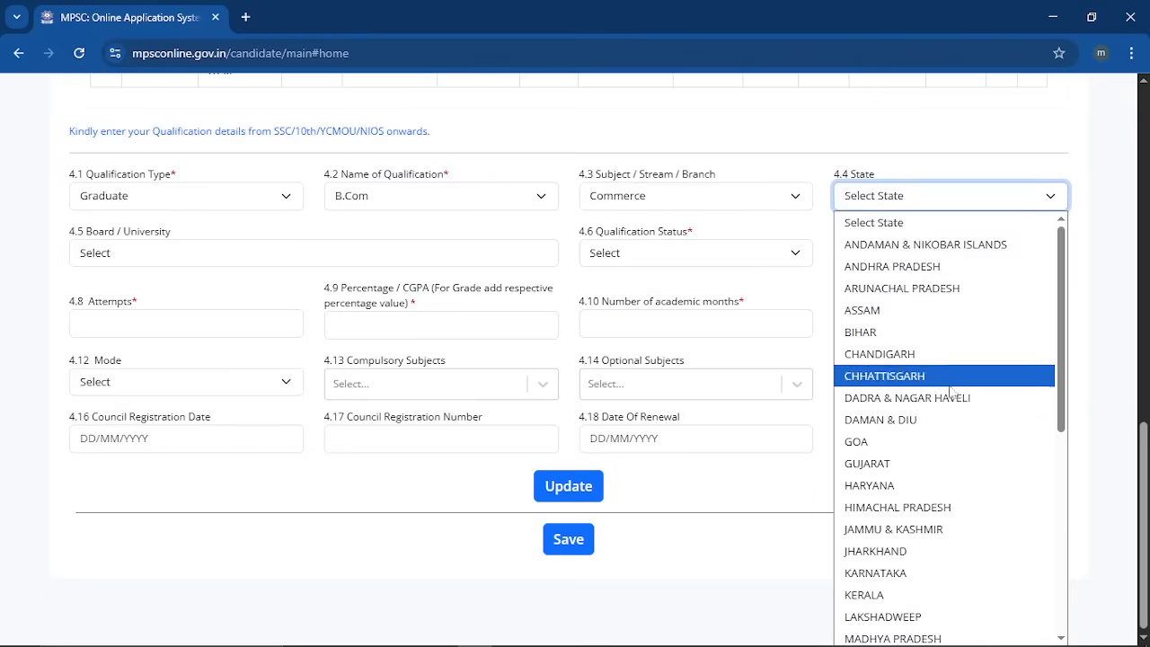
{"action": "left_click", "coordinate": [937, 462]}
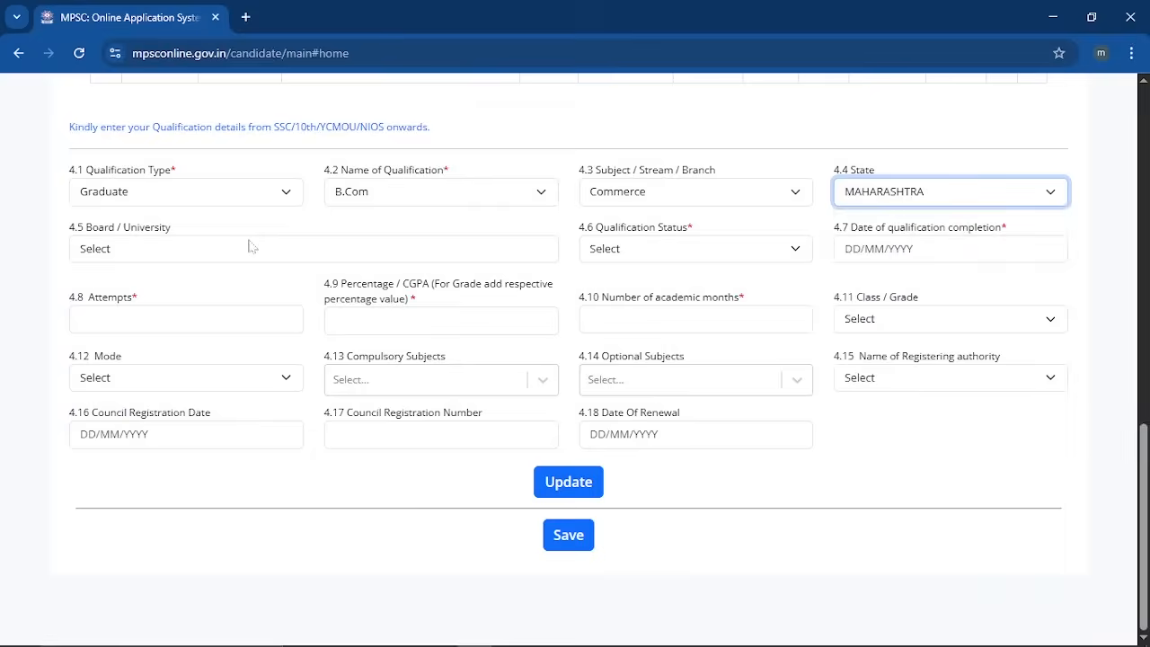
{"action": "left_click", "coordinate": [252, 247]}
{"action": "key", "text": "k"}
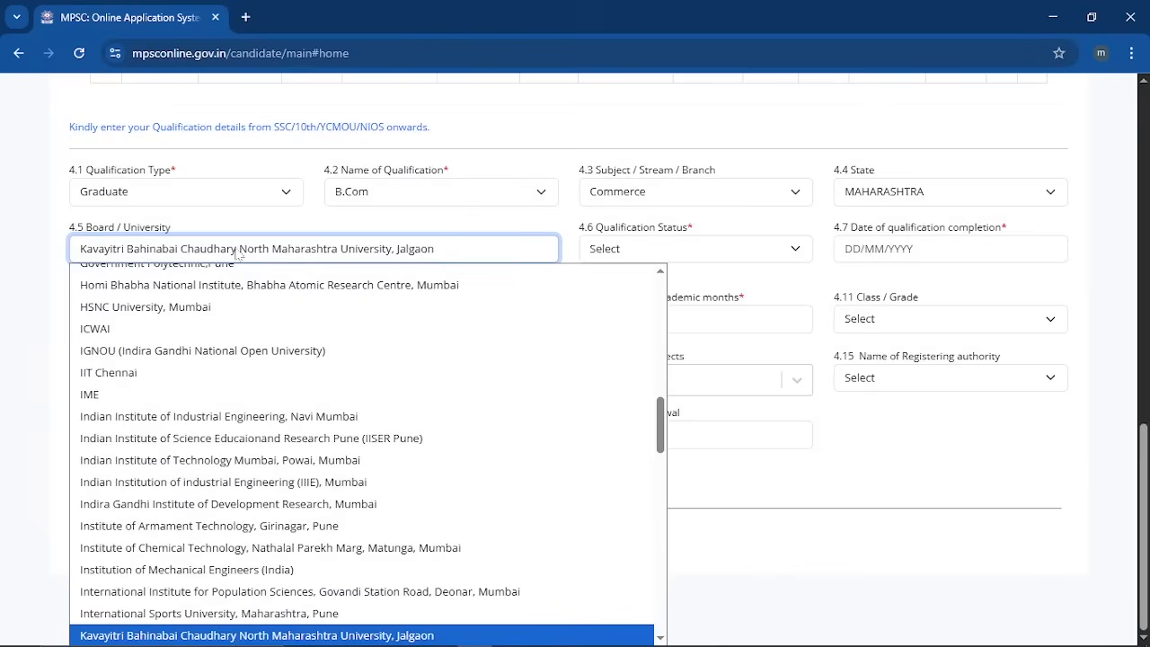
{"action": "left_click", "coordinate": [426, 628]}
{"action": "left_click", "coordinate": [668, 251]}
{"action": "left_click", "coordinate": [672, 296]}
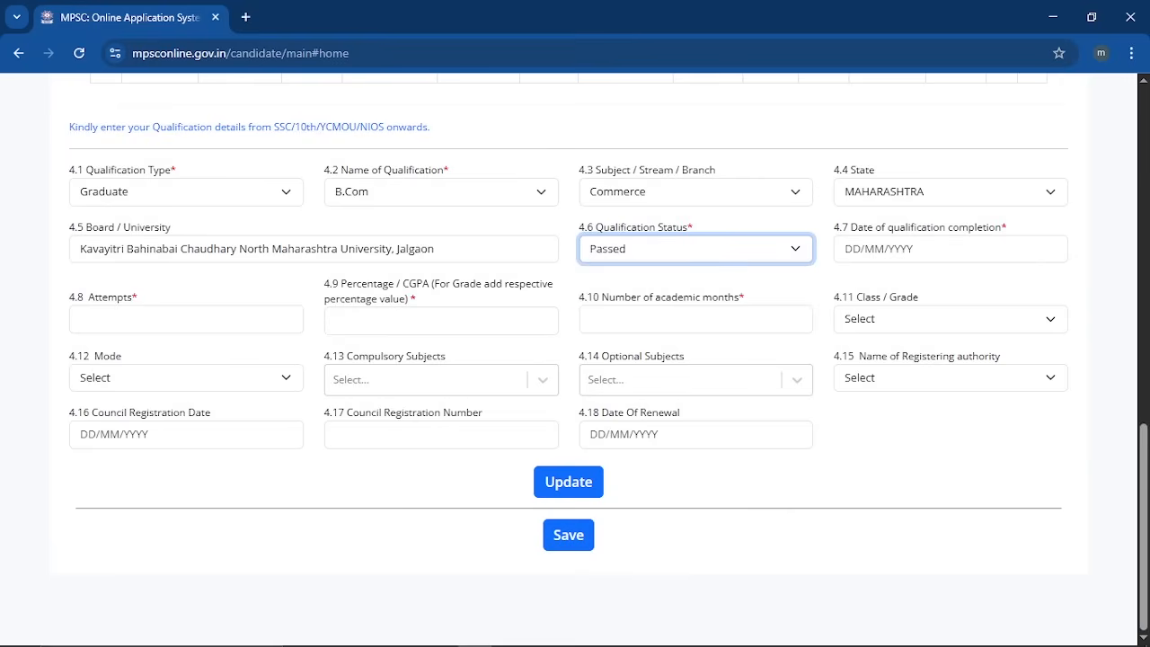
Enter completion date 10/07/2021, 1 attempt, 84.7 percent, and update the Graduate record.
{"action": "left_click", "coordinate": [949, 249]}
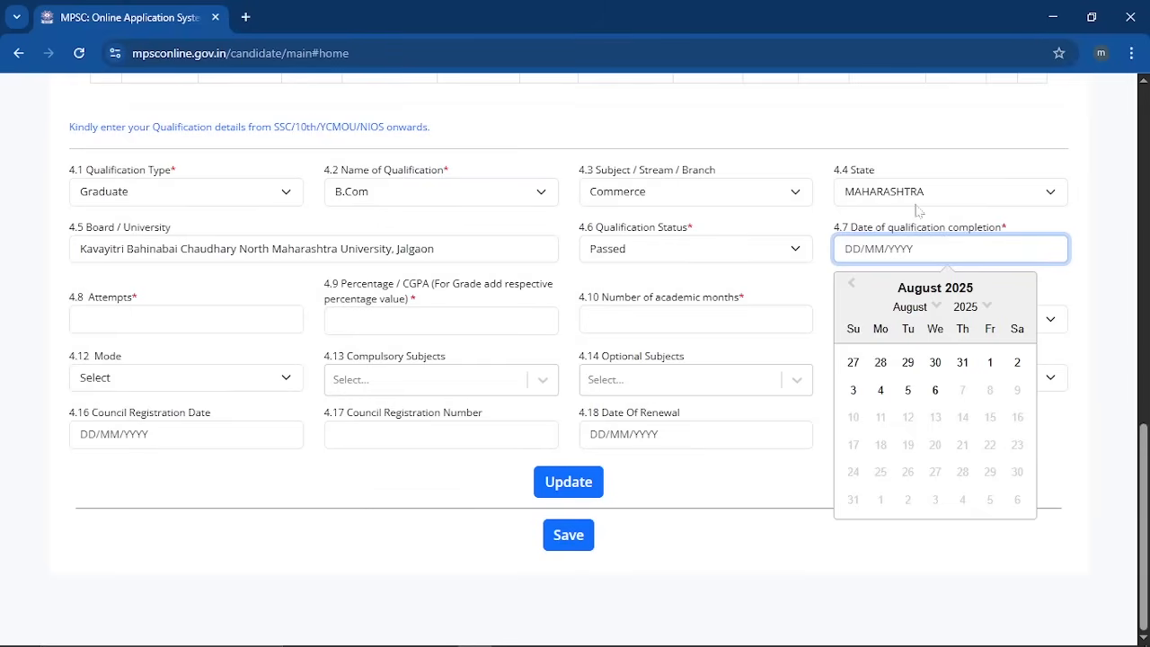
{"action": "type", "text": "10/07/2021"}
{"action": "key", "text": "Tab"}
{"action": "type", "text": "1"}
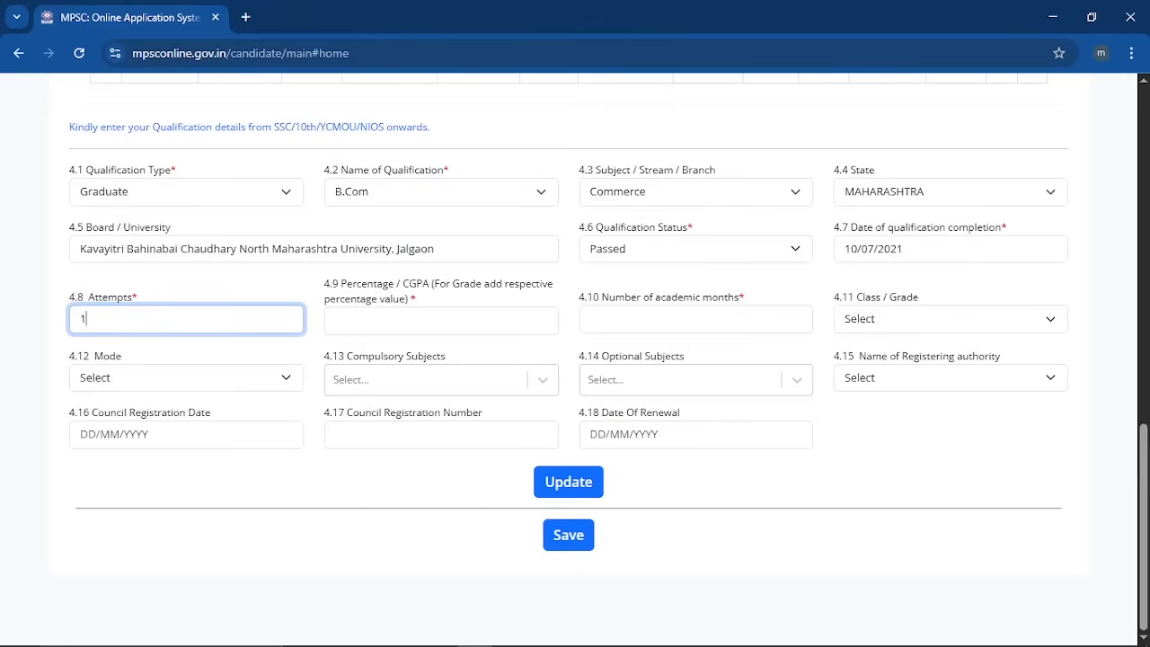
{"action": "left_click", "coordinate": [441, 320]}
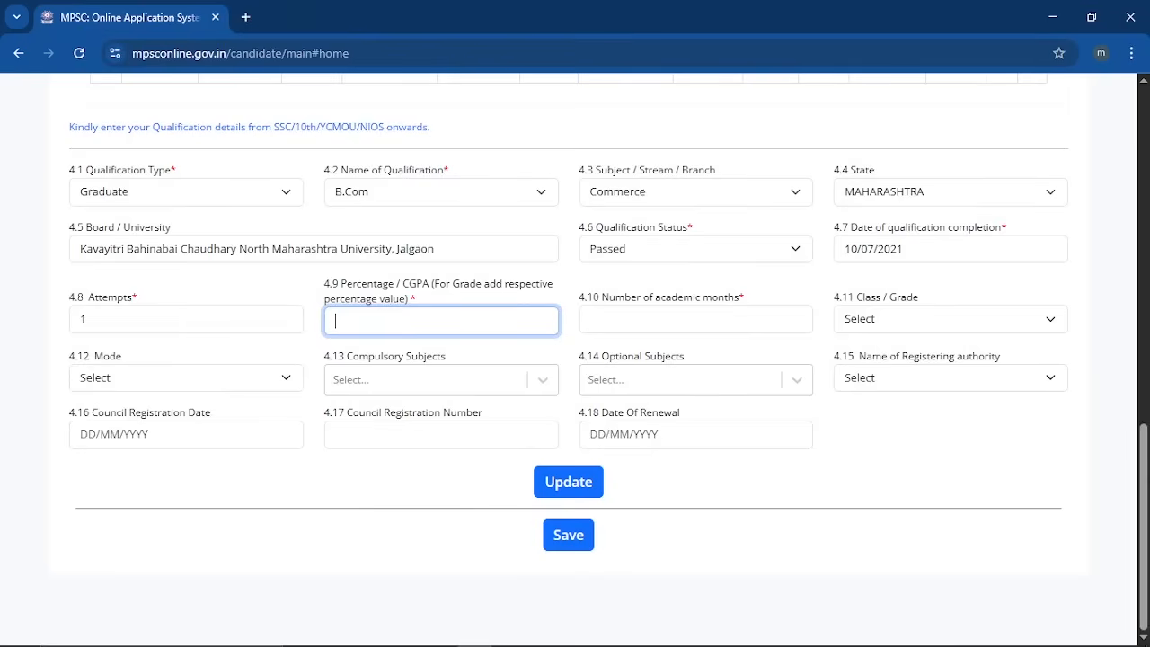
{"action": "key", "text": "BackSpace"}
{"action": "type", "text": "84.7"}
{"action": "key", "text": "Tab"}
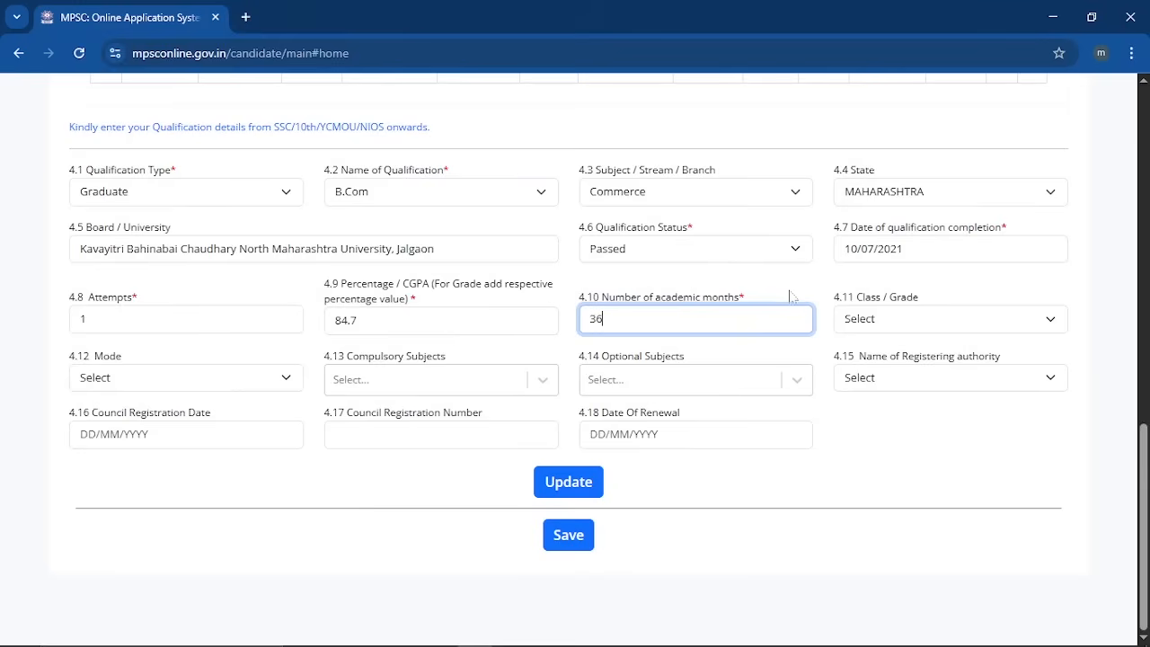
{"action": "left_click", "coordinate": [874, 323]}
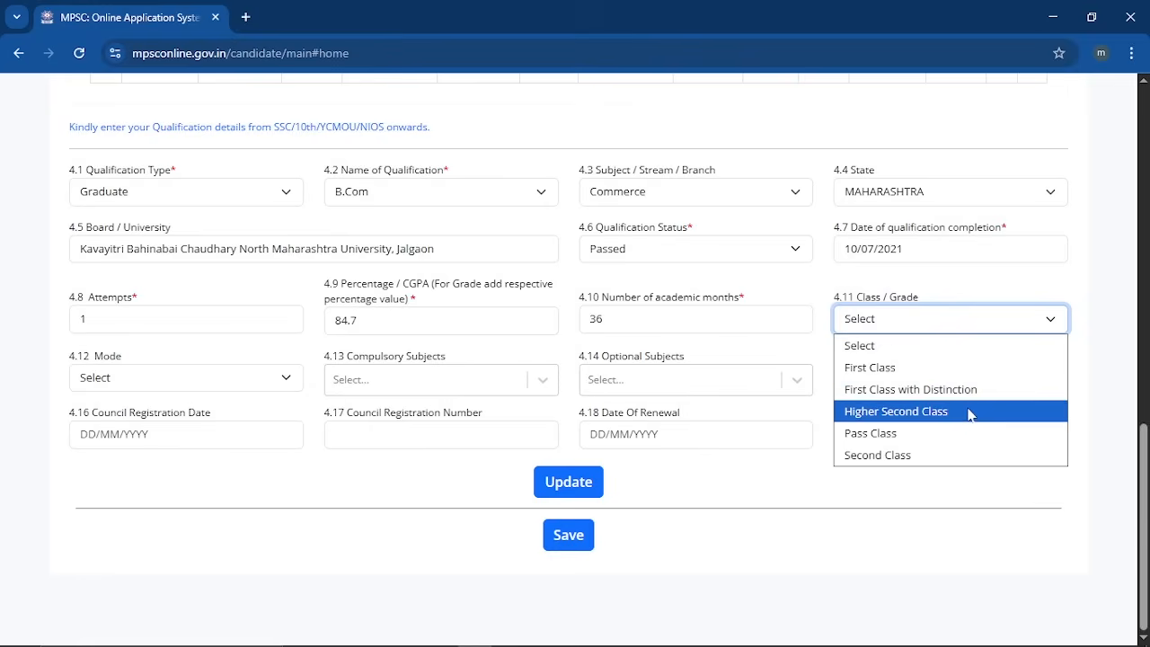
{"action": "left_click", "coordinate": [791, 475]}
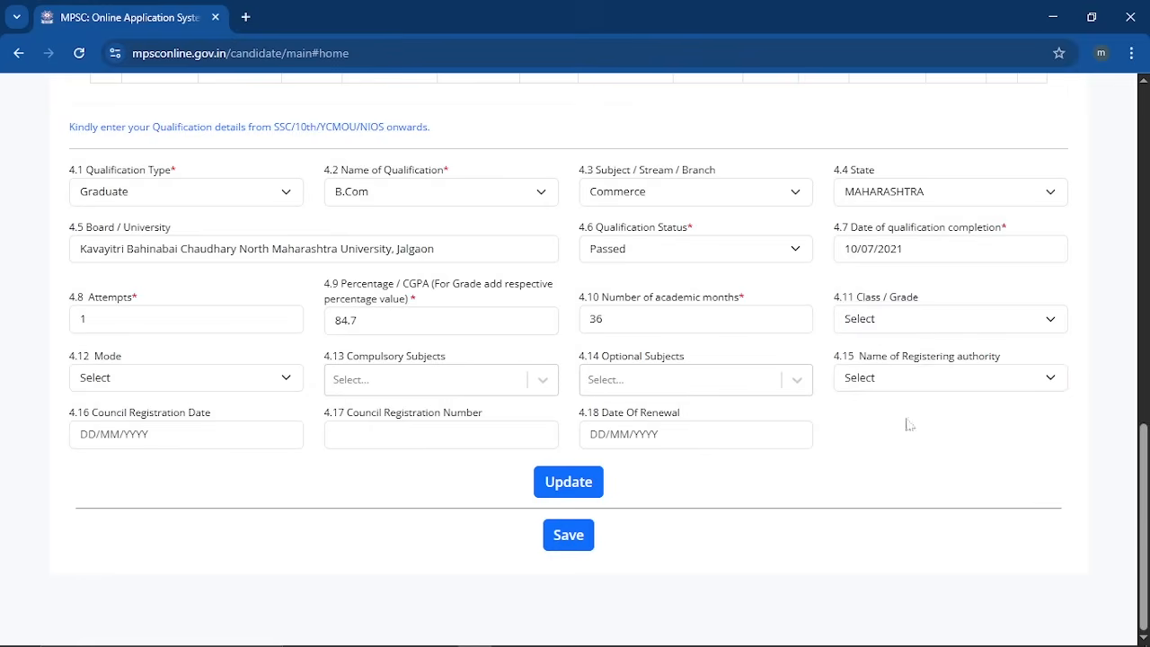
{"action": "left_click", "coordinate": [579, 483]}
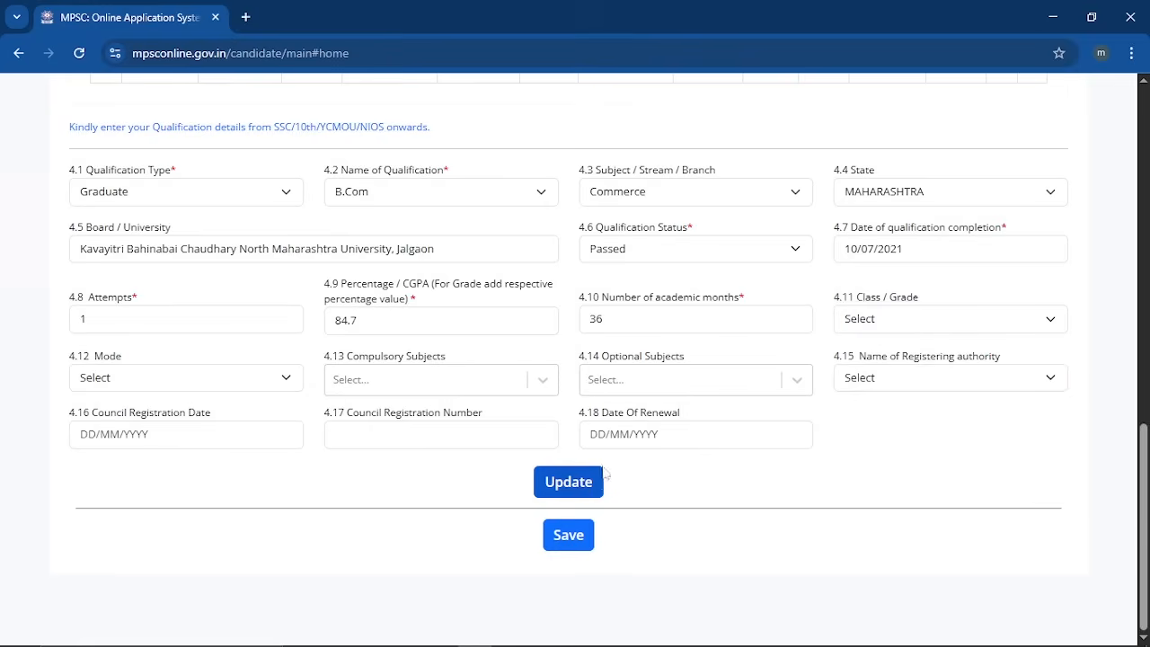
Save and confirm the qualifications, then move to Experience Information.
{"action": "scroll", "coordinate": [577, 323], "scroll_direction": "up", "scroll_amount": 3}
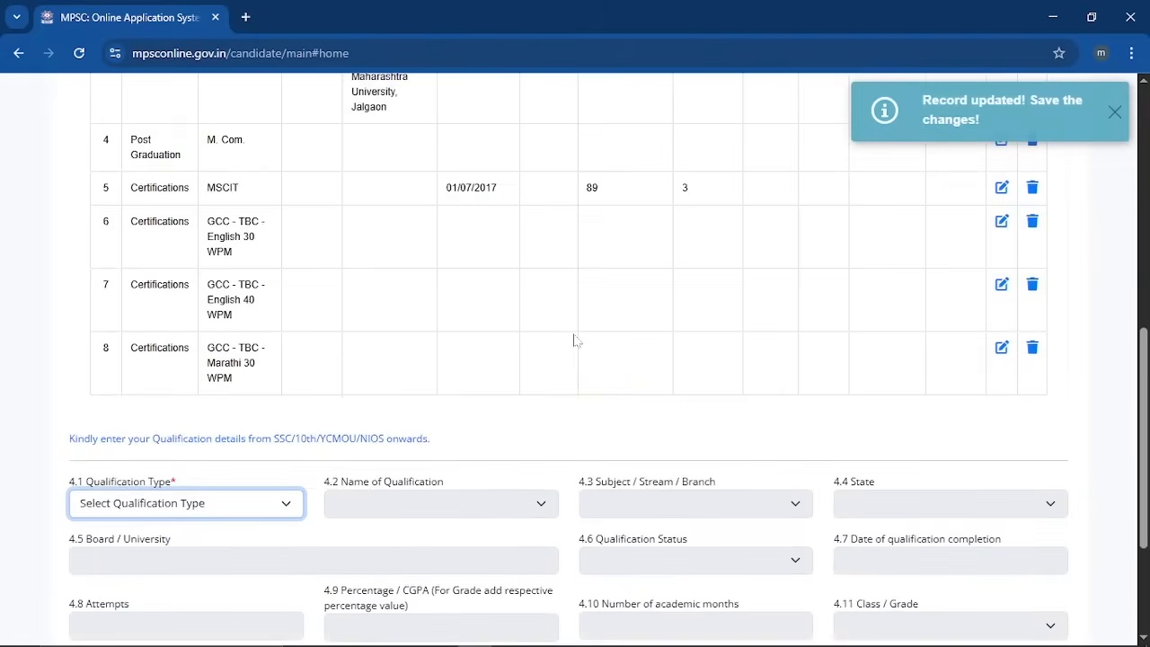
{"action": "scroll", "coordinate": [566, 368], "scroll_direction": "up", "scroll_amount": 4}
{"action": "scroll", "coordinate": [359, 378], "scroll_direction": "down", "scroll_amount": 1}
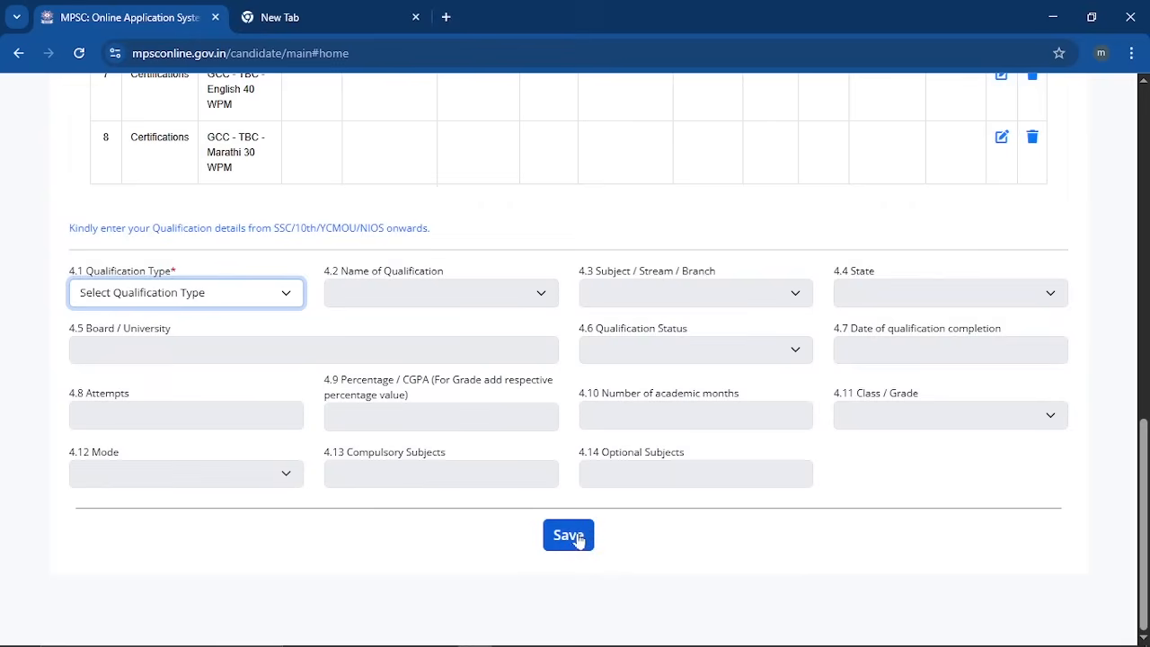
{"action": "left_click", "coordinate": [577, 536]}
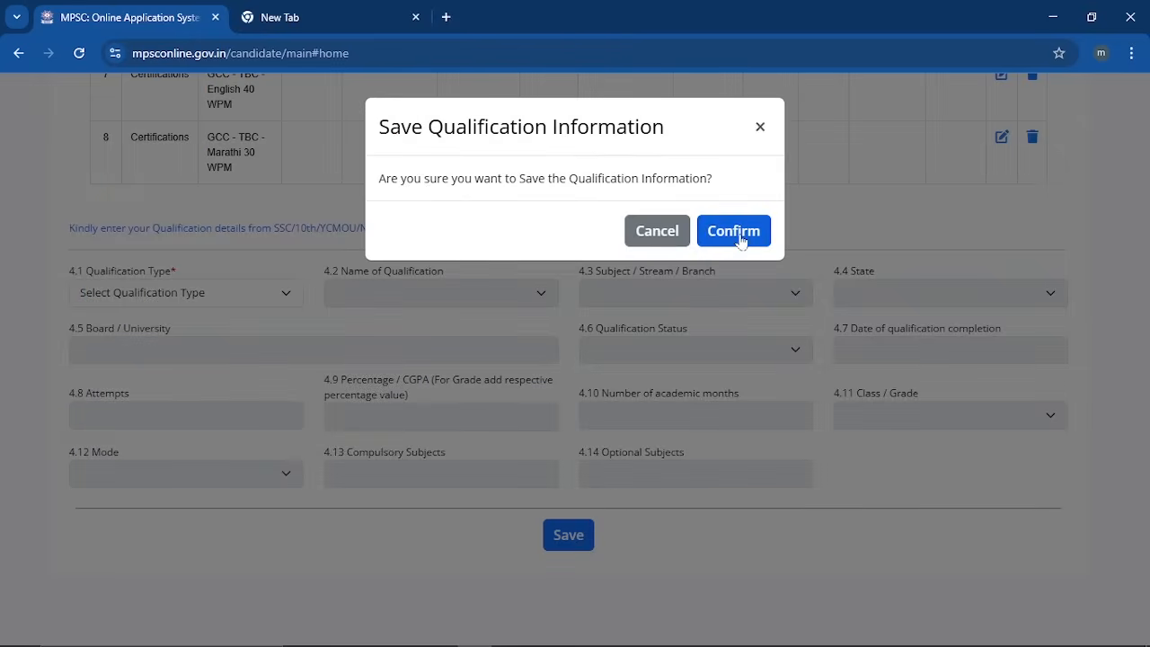
{"action": "left_click", "coordinate": [735, 236]}
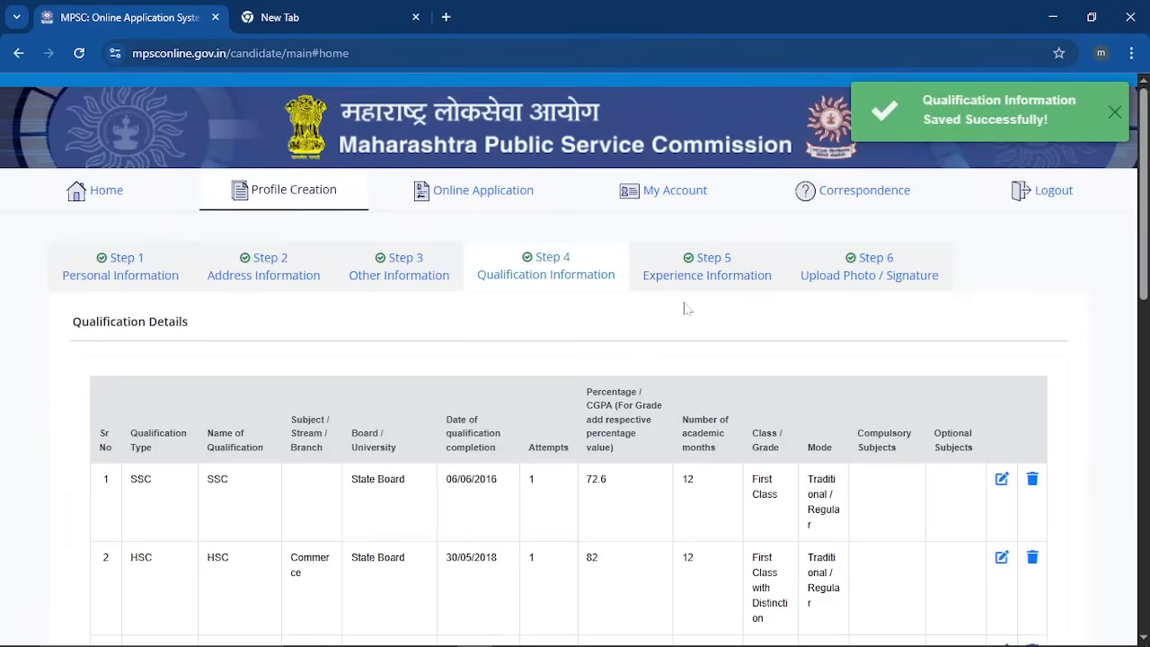
{"action": "left_click", "coordinate": [709, 275]}
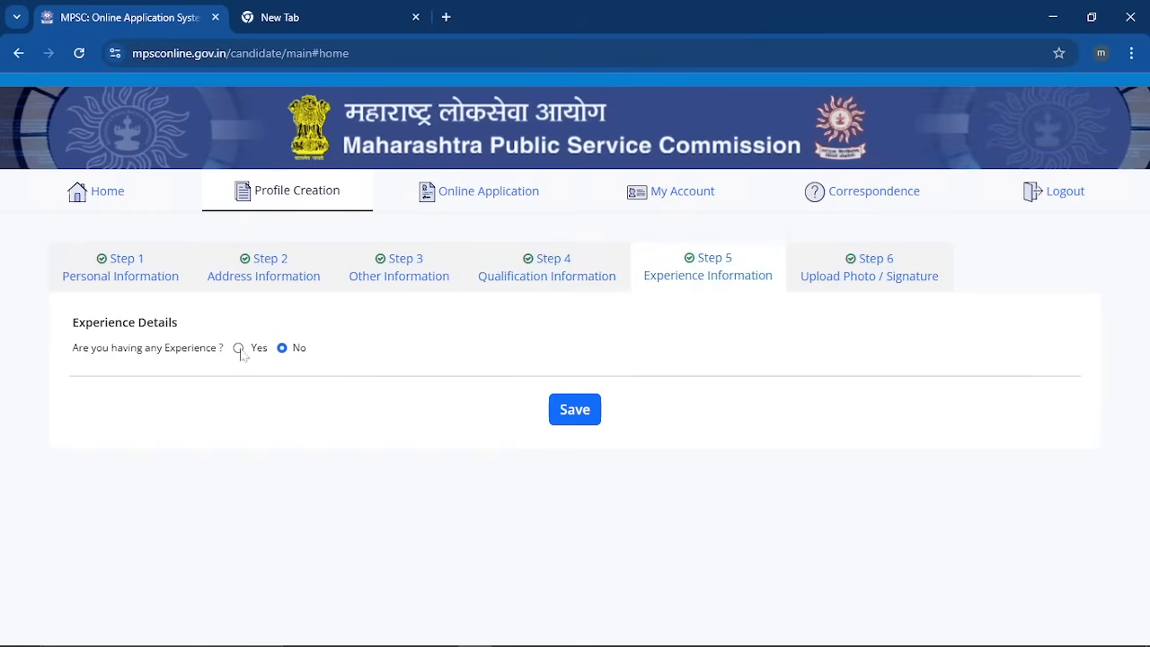
Answer No to experience and save, moving on to photo and signature upload.
{"action": "left_click", "coordinate": [238, 348]}
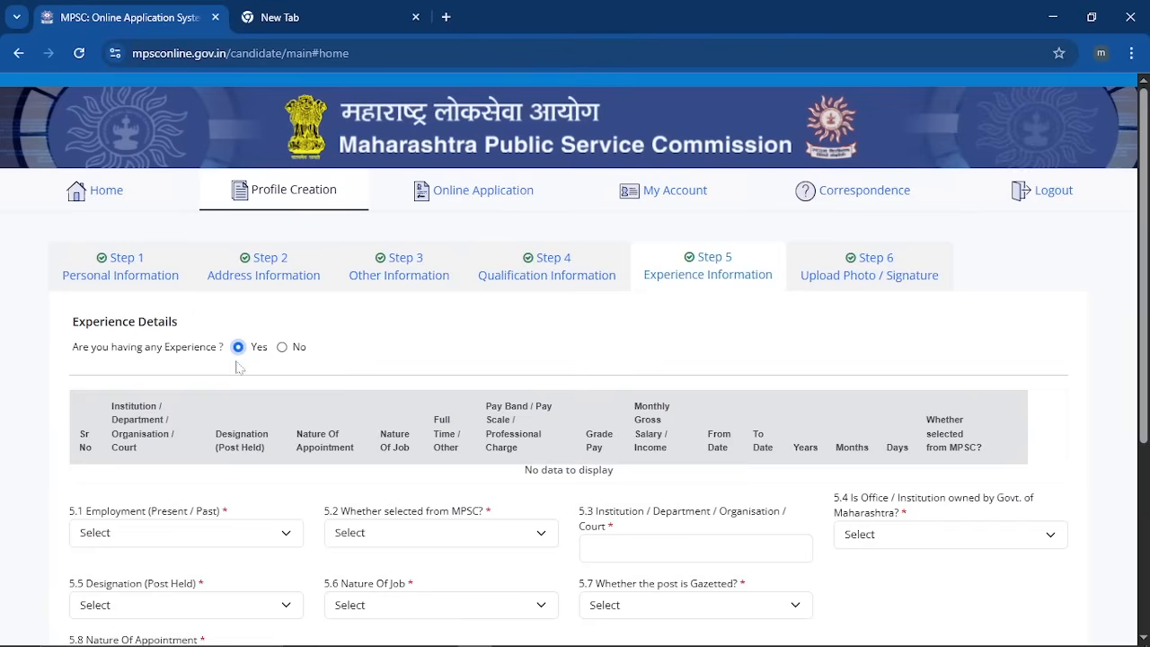
{"action": "scroll", "coordinate": [229, 384], "scroll_direction": "down", "scroll_amount": 2}
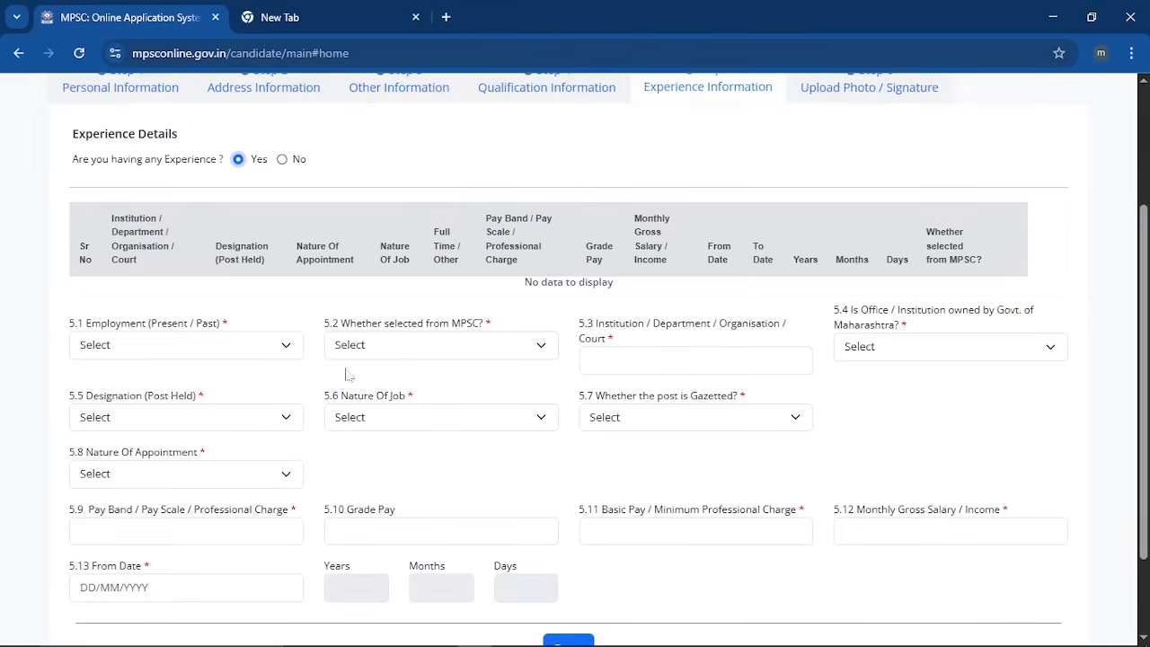
{"action": "left_click", "coordinate": [281, 160]}
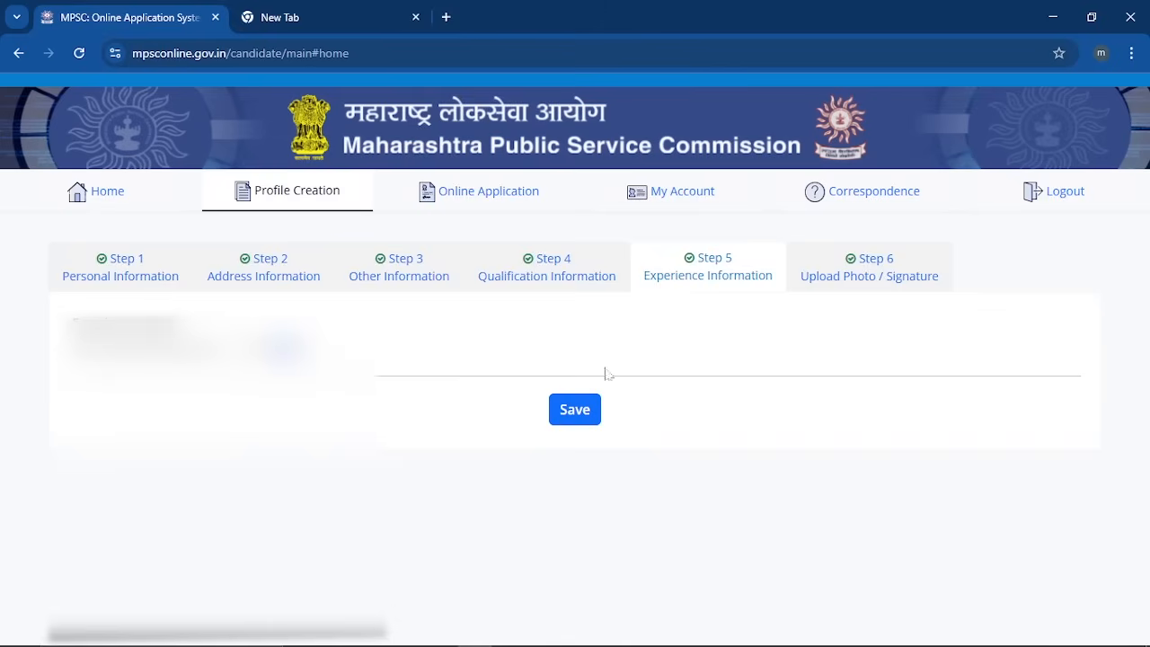
{"action": "left_click", "coordinate": [583, 401]}
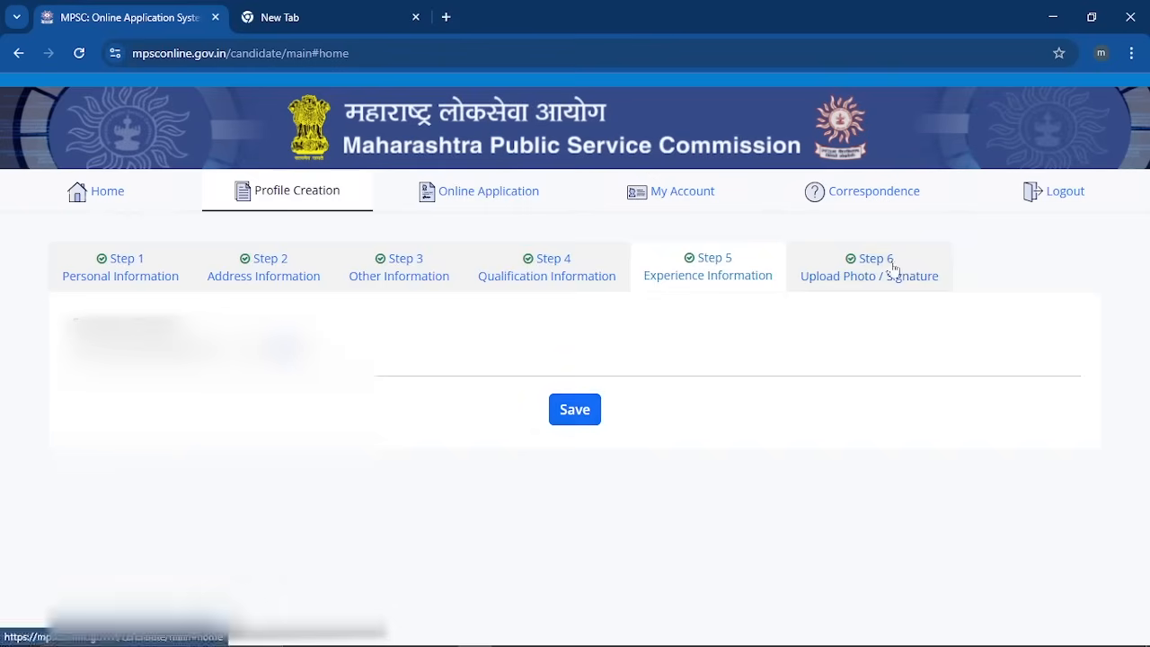
Save photo and signature, accept the declaration, submit and lock the profile, and view advertisements.
{"action": "scroll", "coordinate": [657, 416], "scroll_direction": "down", "scroll_amount": 2}
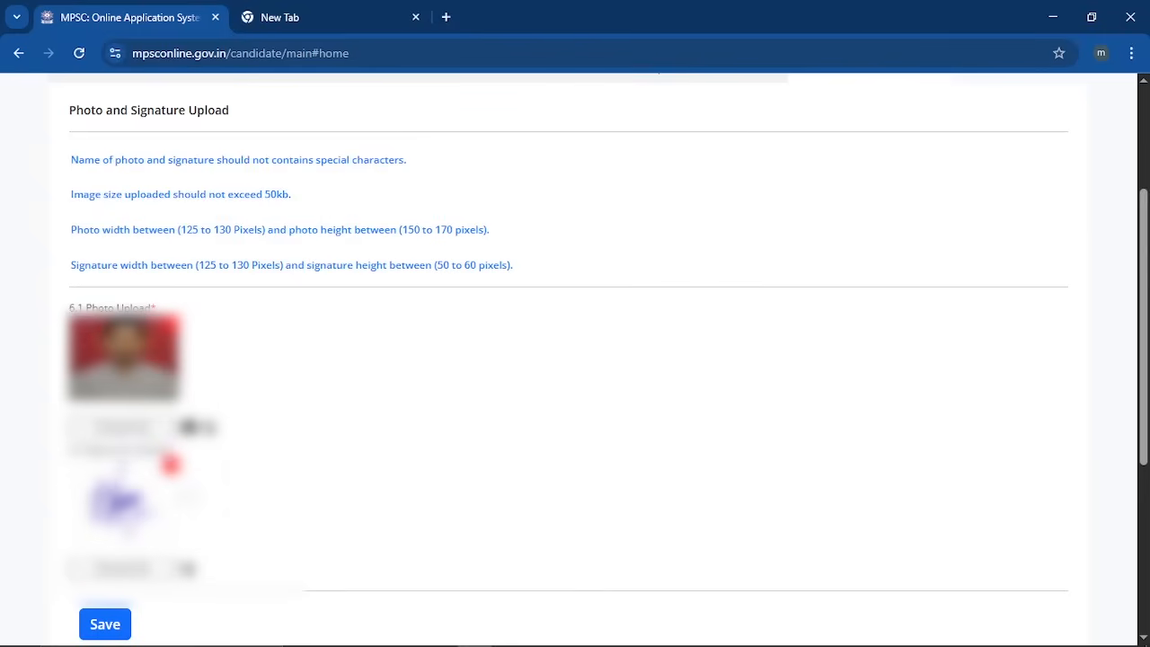
{"action": "left_click", "coordinate": [112, 627]}
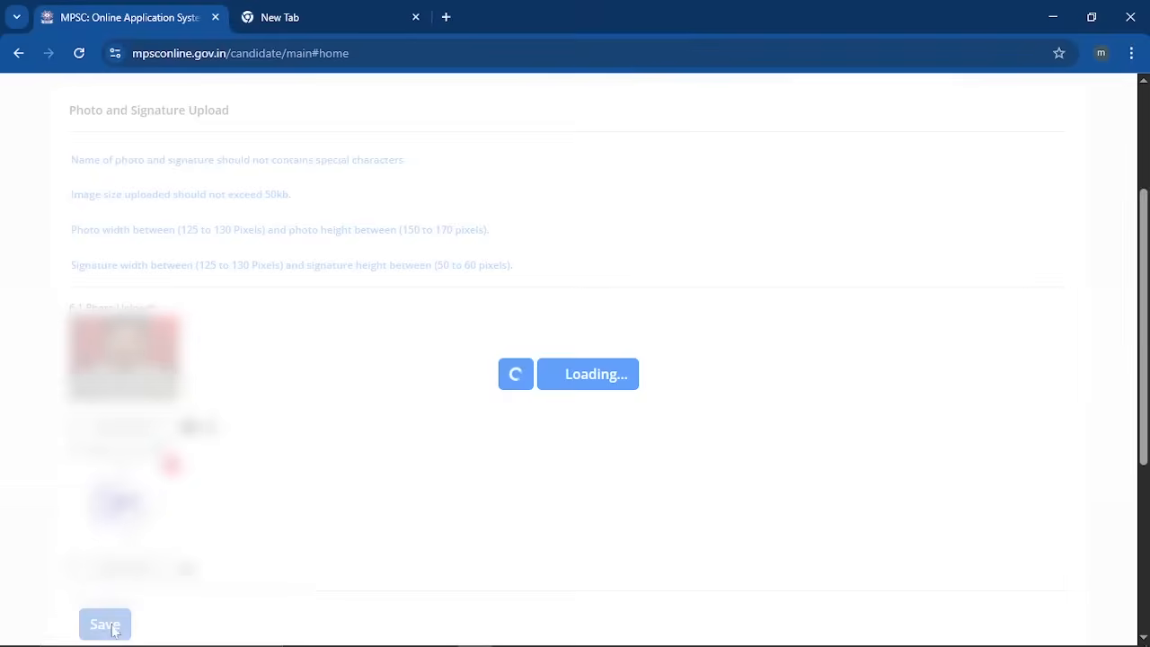
{"action": "scroll", "coordinate": [108, 620], "scroll_direction": "down", "scroll_amount": 4}
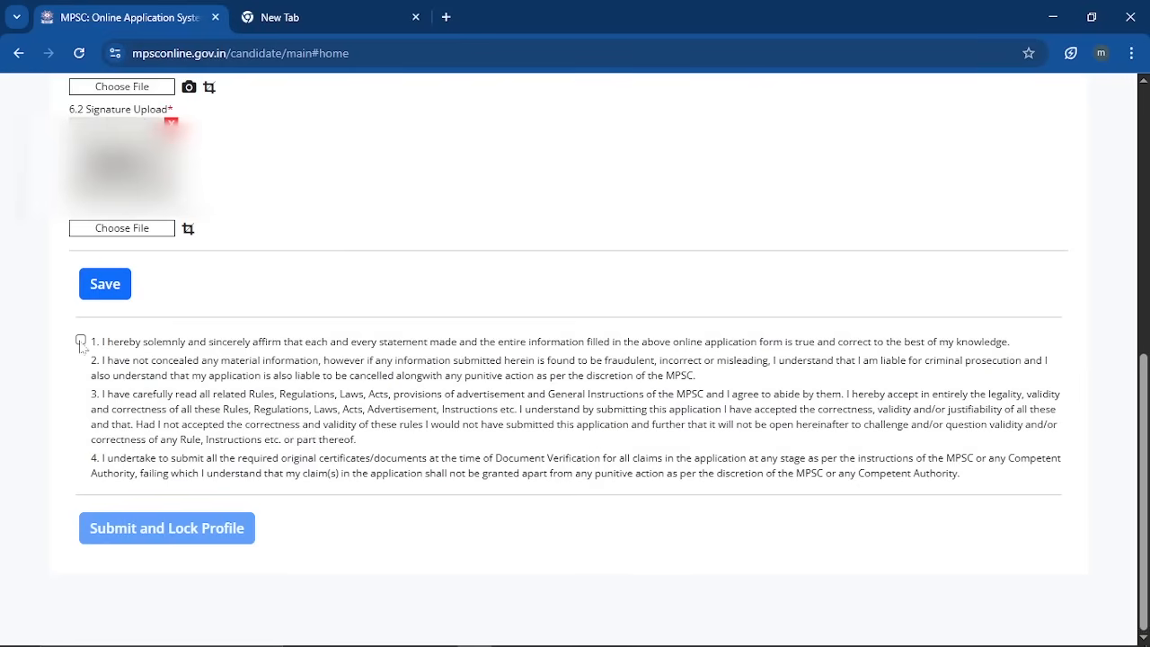
{"action": "left_click", "coordinate": [81, 341]}
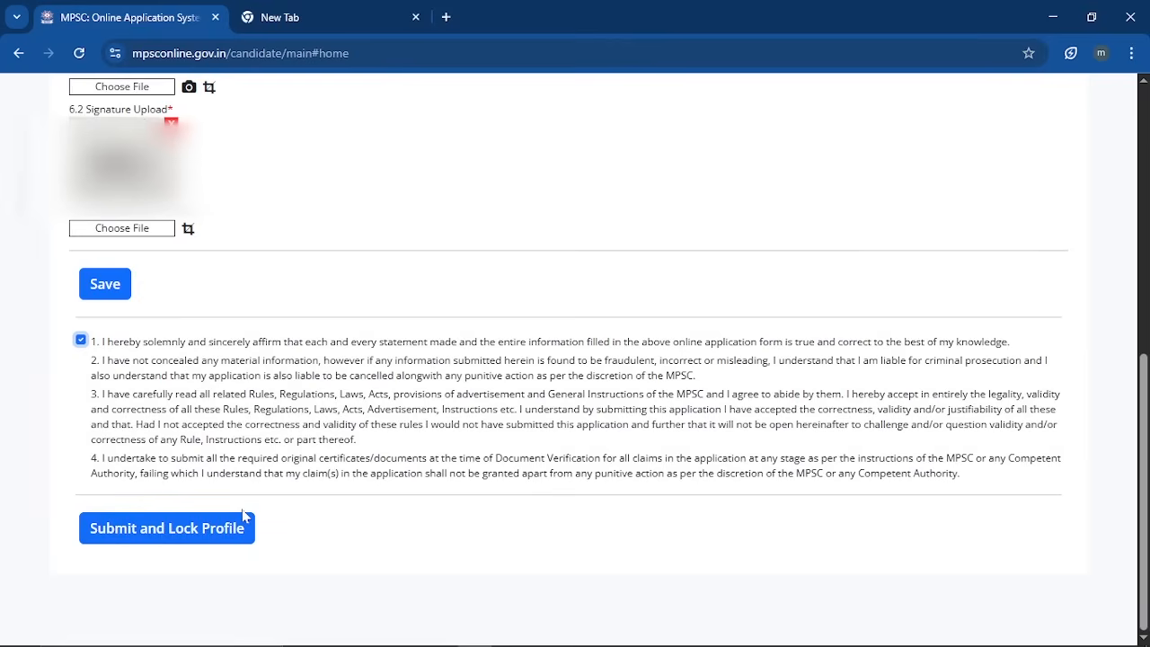
{"action": "left_click", "coordinate": [241, 521]}
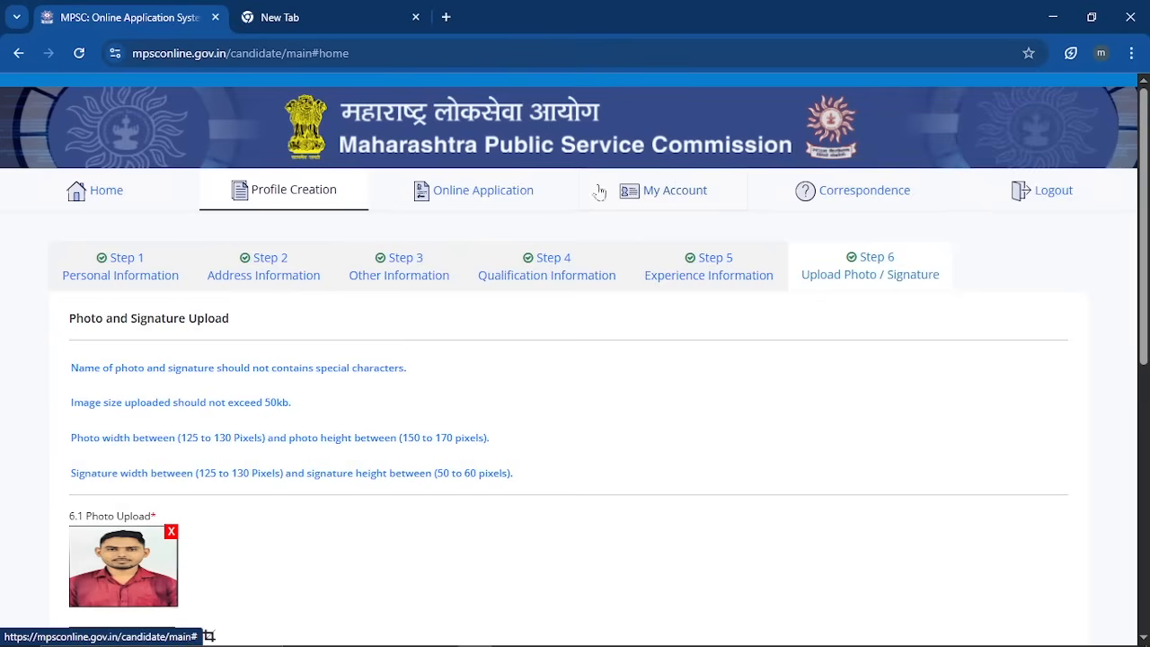
{"action": "left_click", "coordinate": [482, 194]}
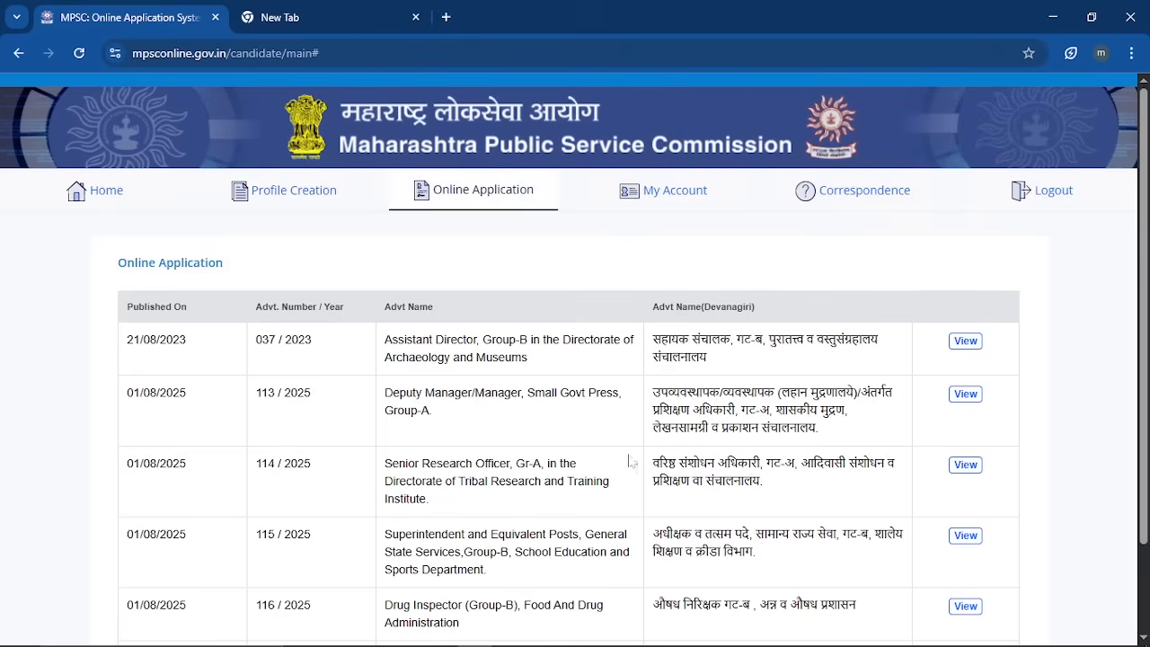
Open advertisement 117/2025 and confirm eligibility for the Group-B post with a 294 fee.
{"action": "scroll", "coordinate": [635, 508], "scroll_direction": "down", "scroll_amount": 2}
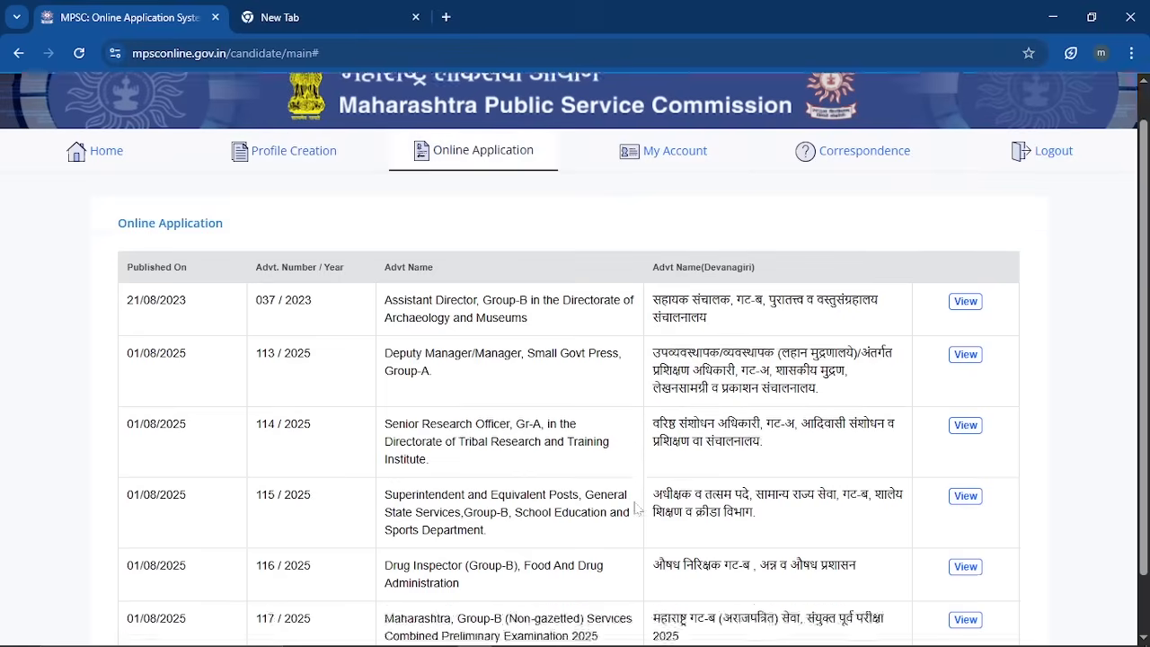
{"action": "left_click_drag", "start_coordinate": [134, 549], "coordinate": [899, 590]}
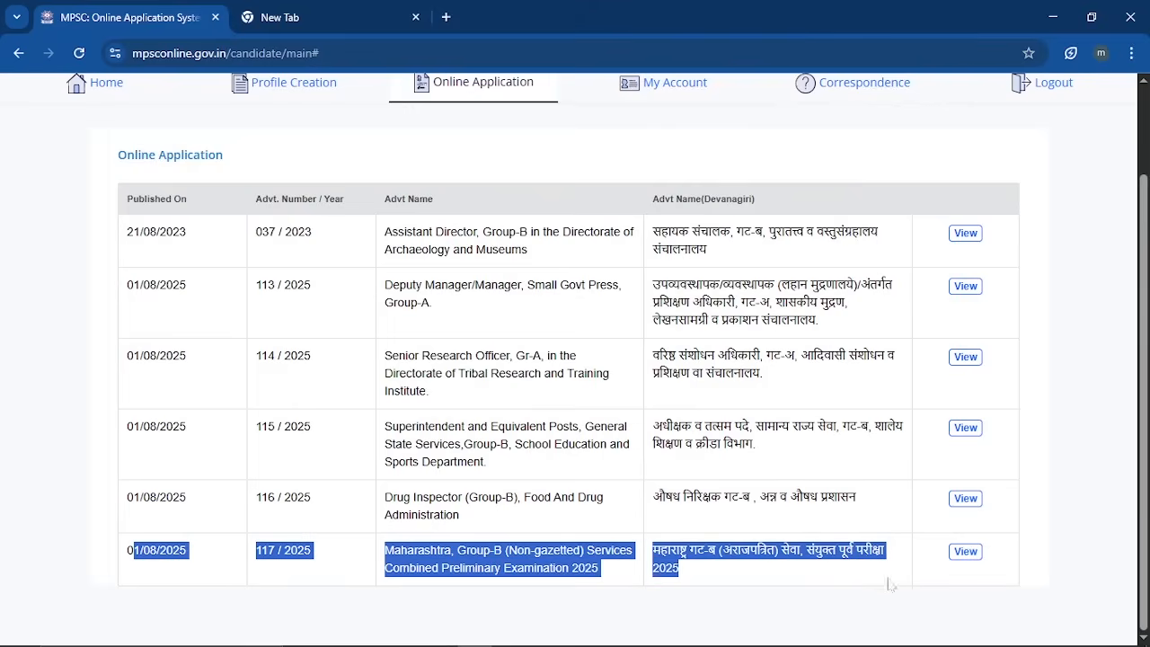
{"action": "left_click", "coordinate": [819, 575]}
{"action": "left_click", "coordinate": [966, 551]}
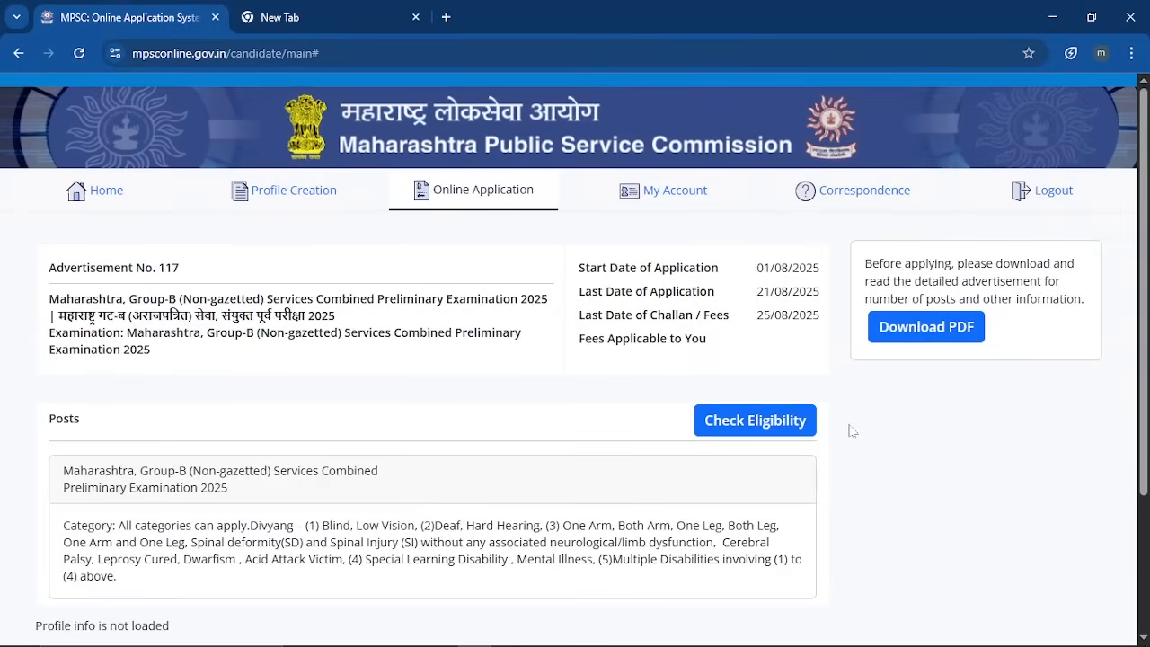
{"action": "left_click", "coordinate": [763, 435]}
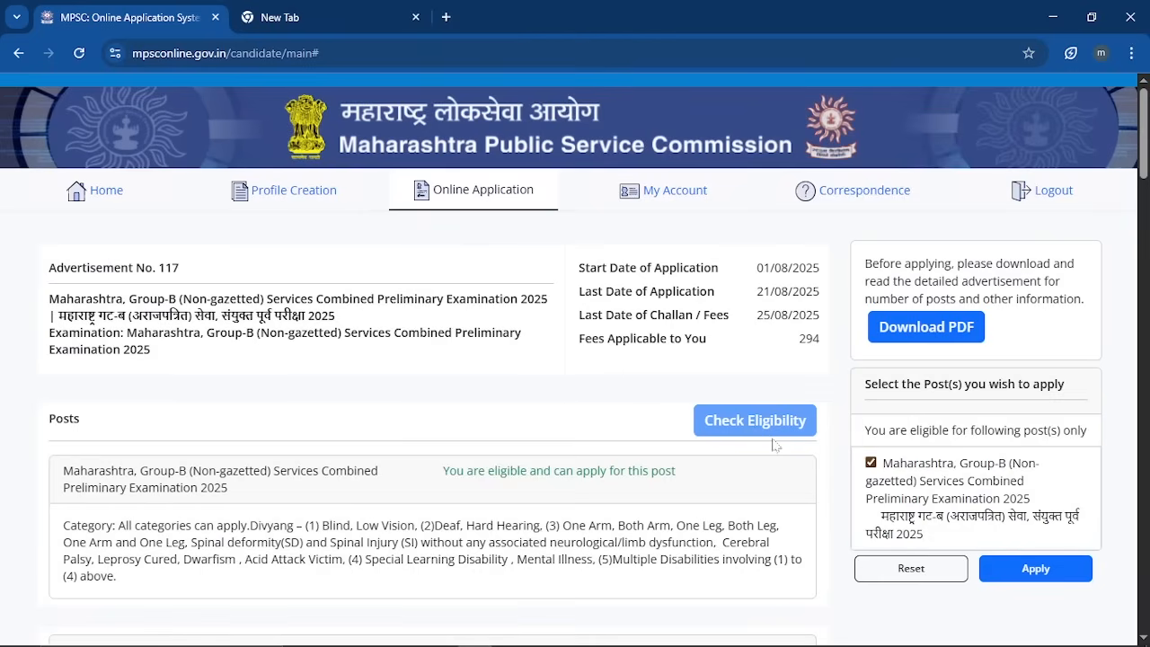
{"action": "left_click_drag", "start_coordinate": [889, 462], "coordinate": [988, 544]}
{"action": "left_click", "coordinate": [986, 541]}
Apply for the Group-B post and confirm the Proof of Category and Proof of Domicile documents.
{"action": "left_click", "coordinate": [1038, 566]}
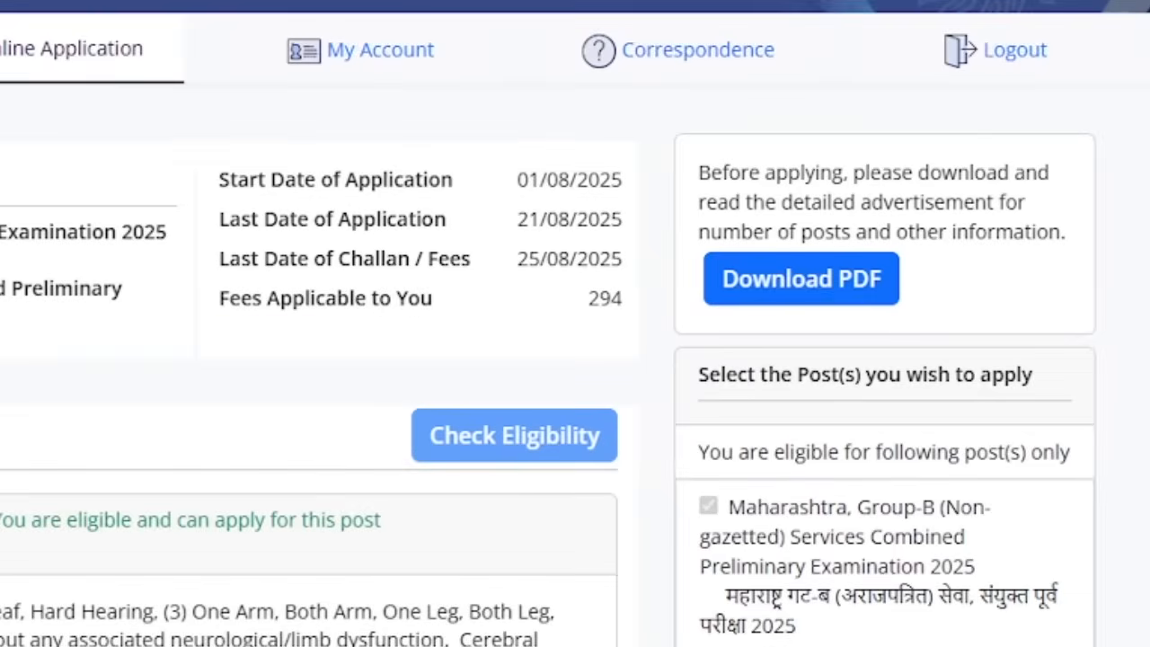
{"action": "scroll", "coordinate": [931, 584], "scroll_direction": "down", "scroll_amount": 5}
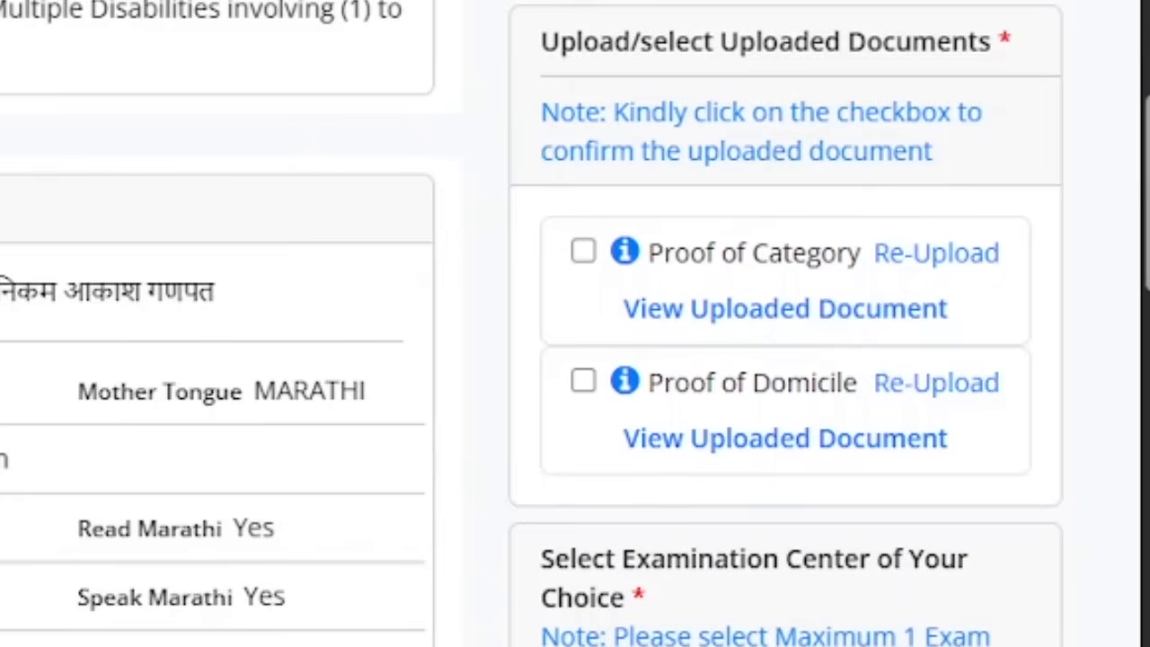
{"action": "left_click", "coordinate": [584, 254]}
{"action": "left_click", "coordinate": [582, 383]}
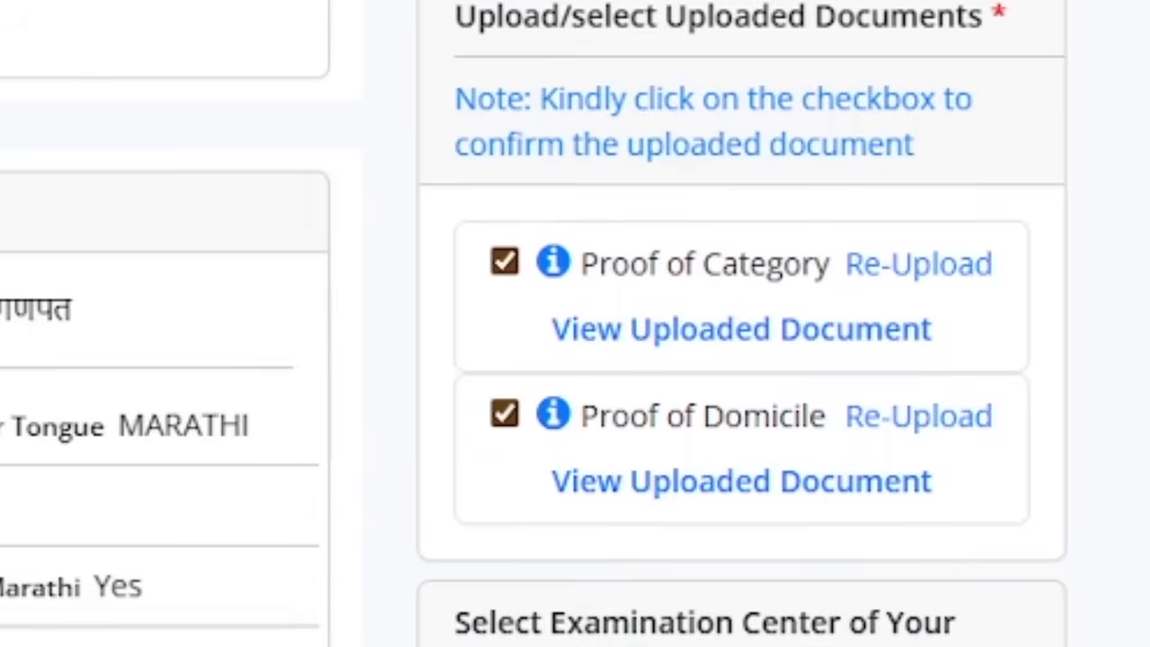
Choose the exam centre, accept the declaration, enter 'P' in the box, and submit to pay fees.
{"action": "left_click", "coordinate": [741, 609]}
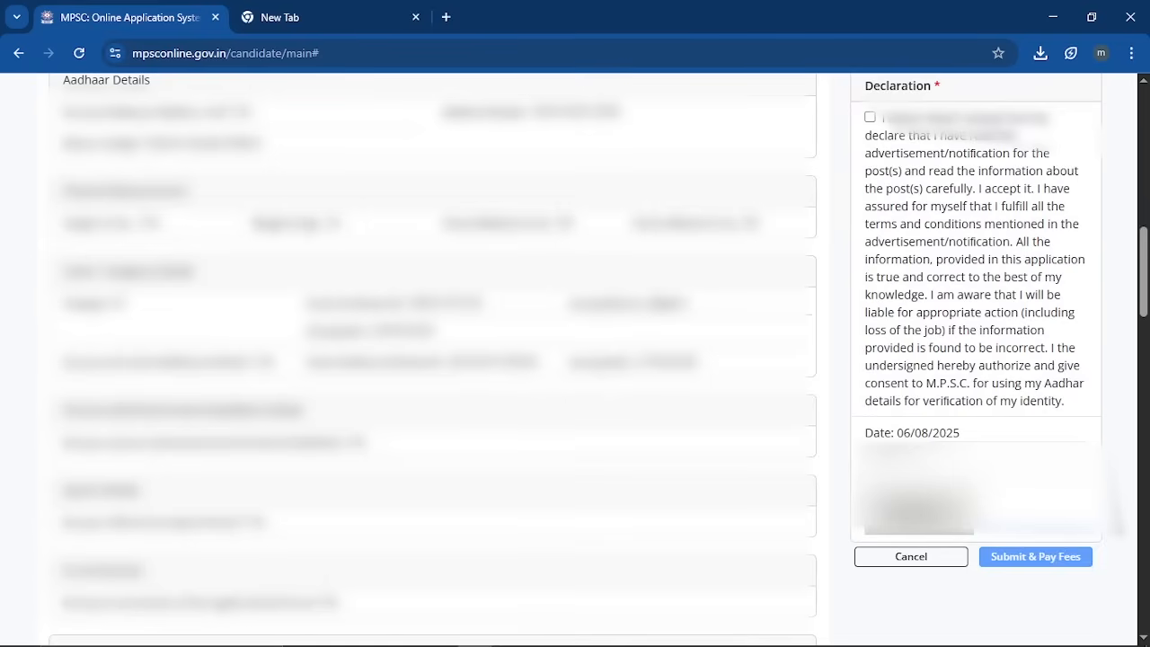
{"action": "left_click", "coordinate": [870, 118]}
{"action": "left_click", "coordinate": [1006, 453]}
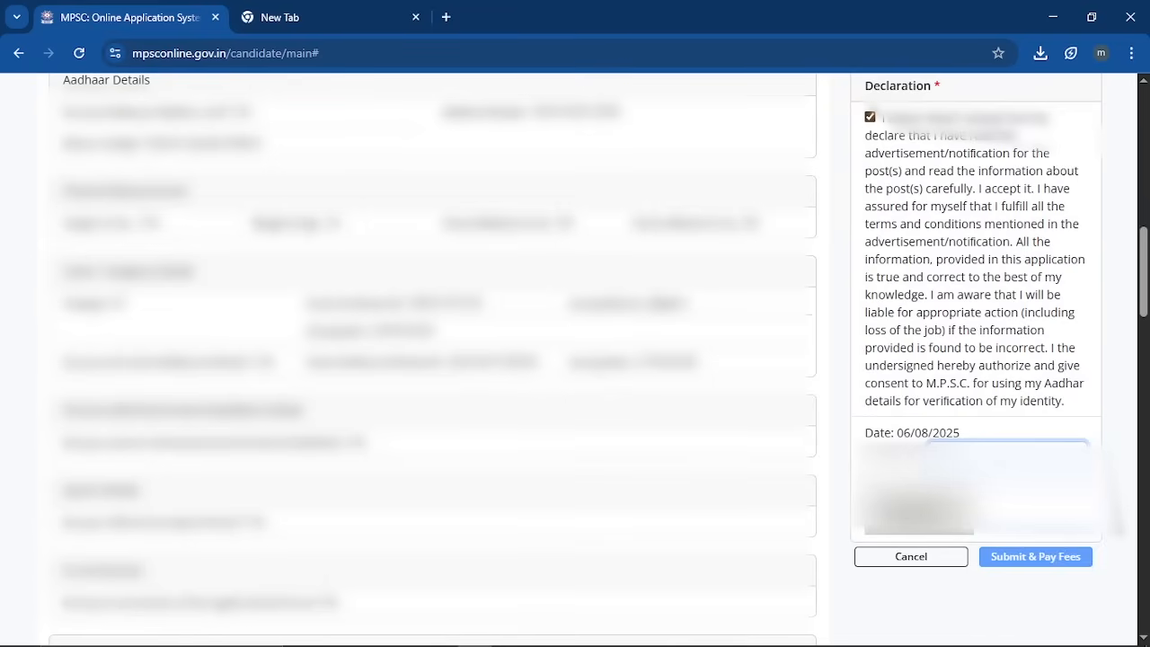
{"action": "type", "text": "P"}
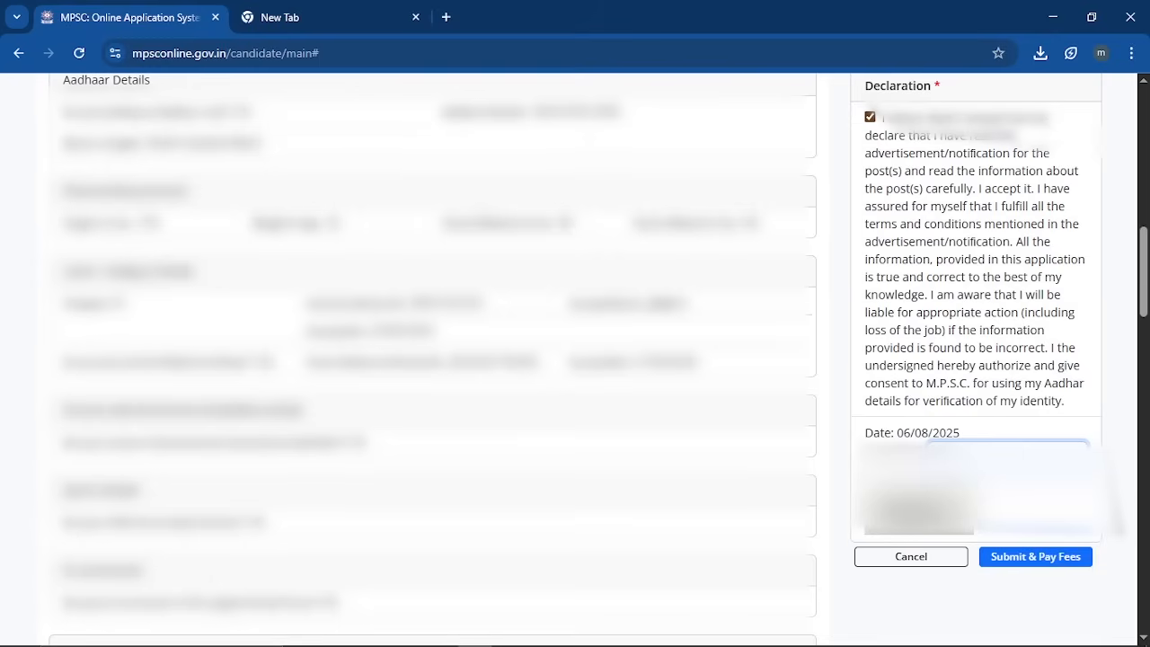
{"action": "left_click", "coordinate": [1036, 561]}
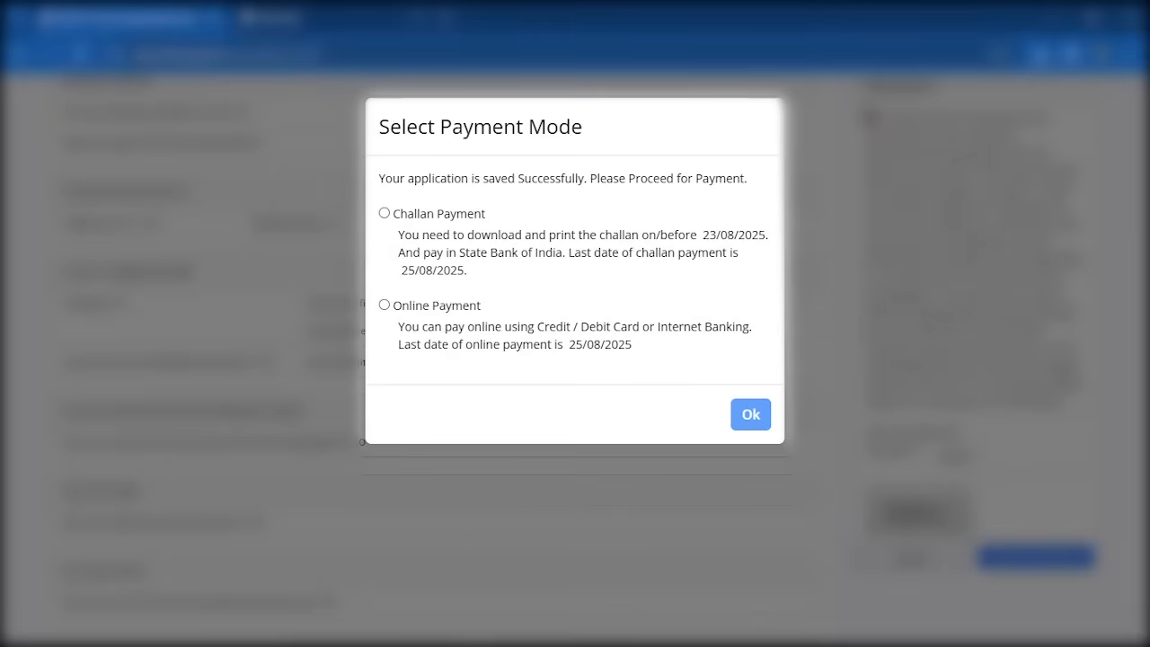
Select Online Payment through the SBI gateway and confirm the payment mode.
{"action": "left_click", "coordinate": [385, 305]}
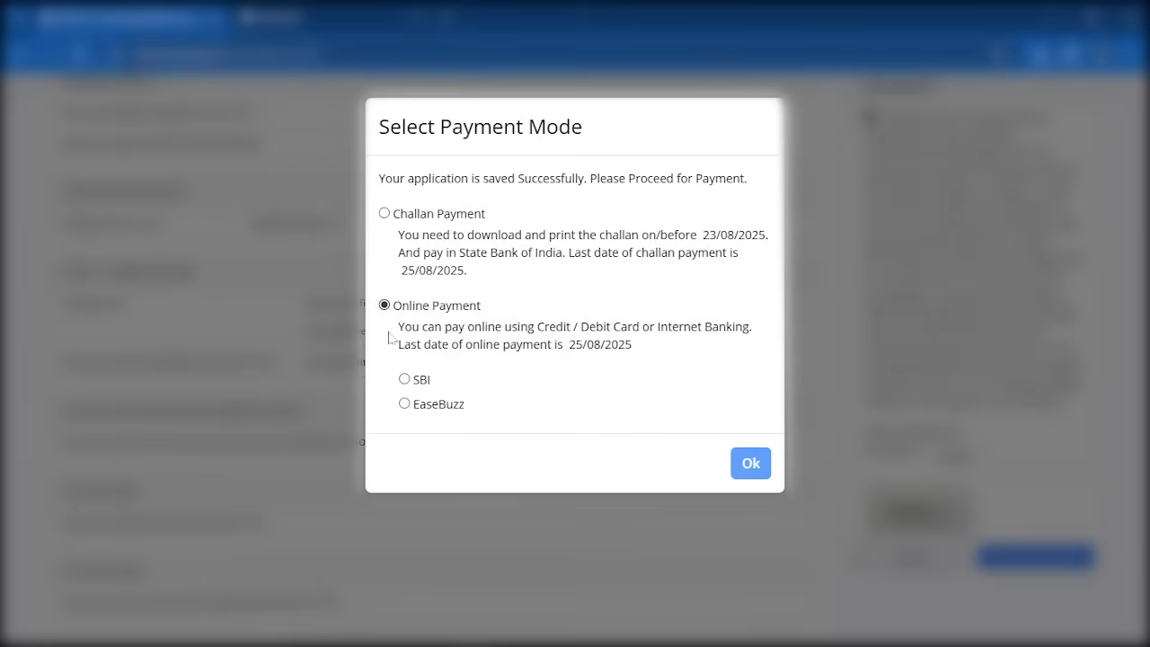
{"action": "left_click", "coordinate": [405, 380]}
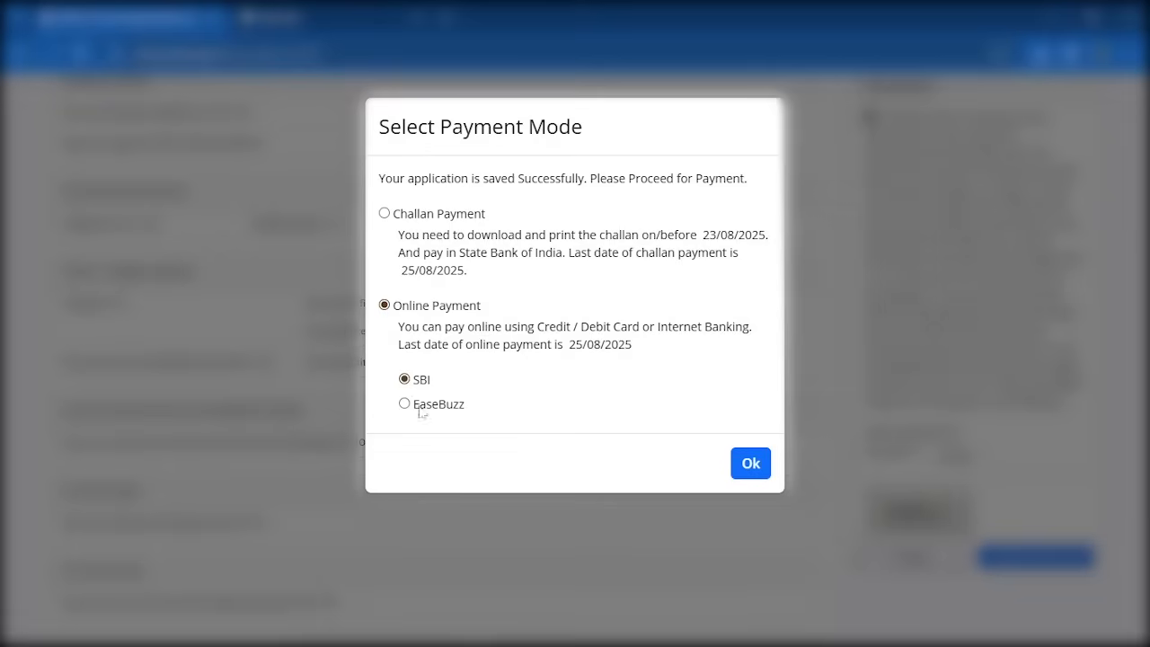
{"action": "left_click", "coordinate": [751, 465]}
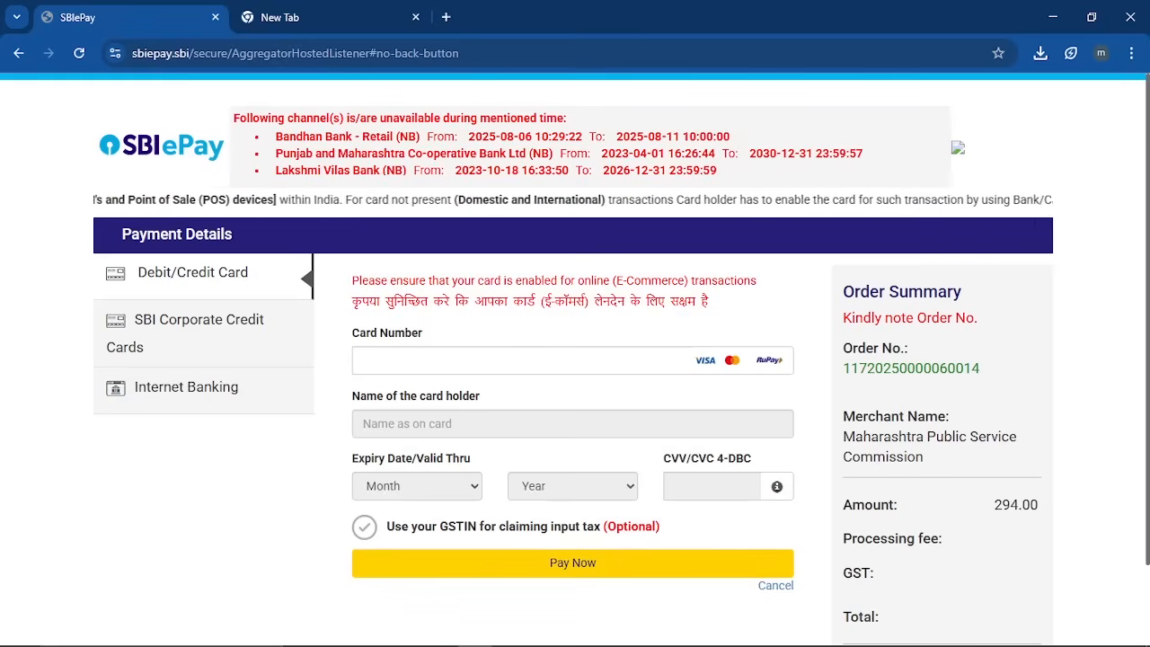
Pay the 294.00 fee by card on SBIePay and authorise it with the one-time password.
{"action": "left_click", "coordinate": [440, 362]}
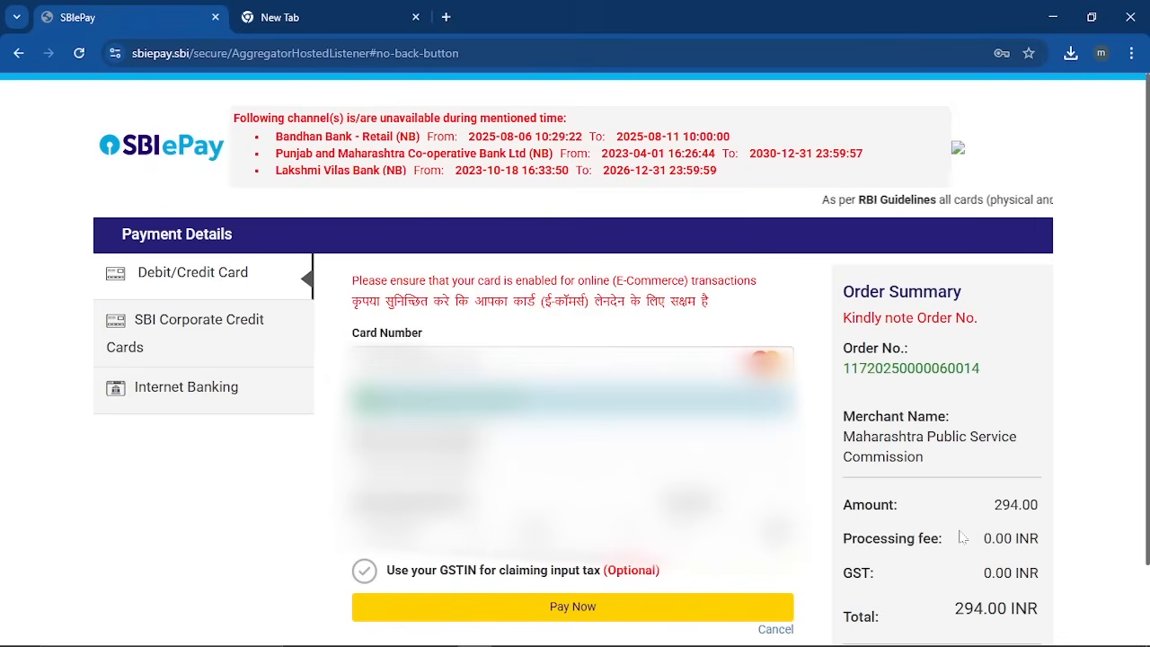
{"action": "left_click", "coordinate": [566, 611]}
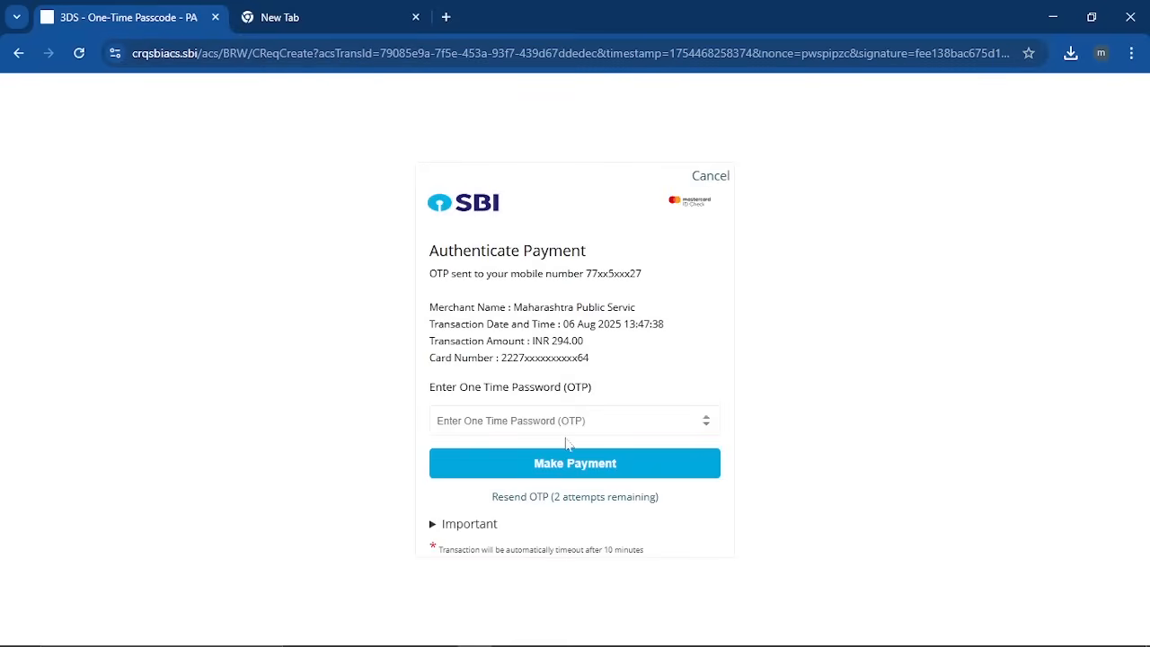
{"action": "key", "text": "ctrl+v"}
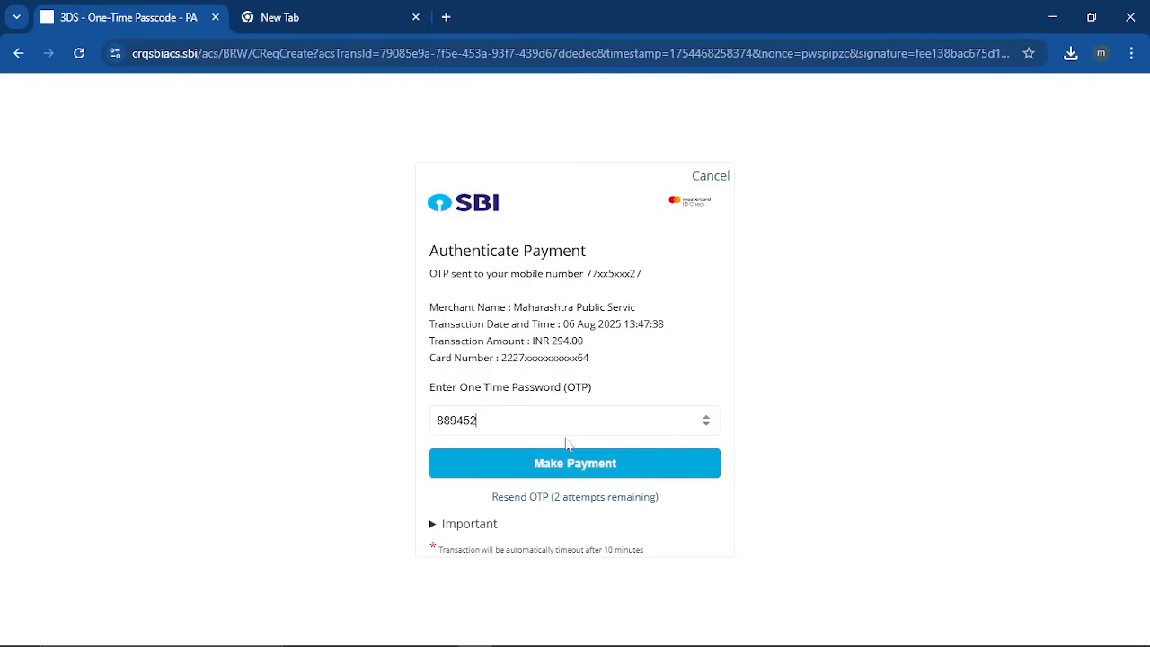
{"action": "left_click", "coordinate": [657, 466]}
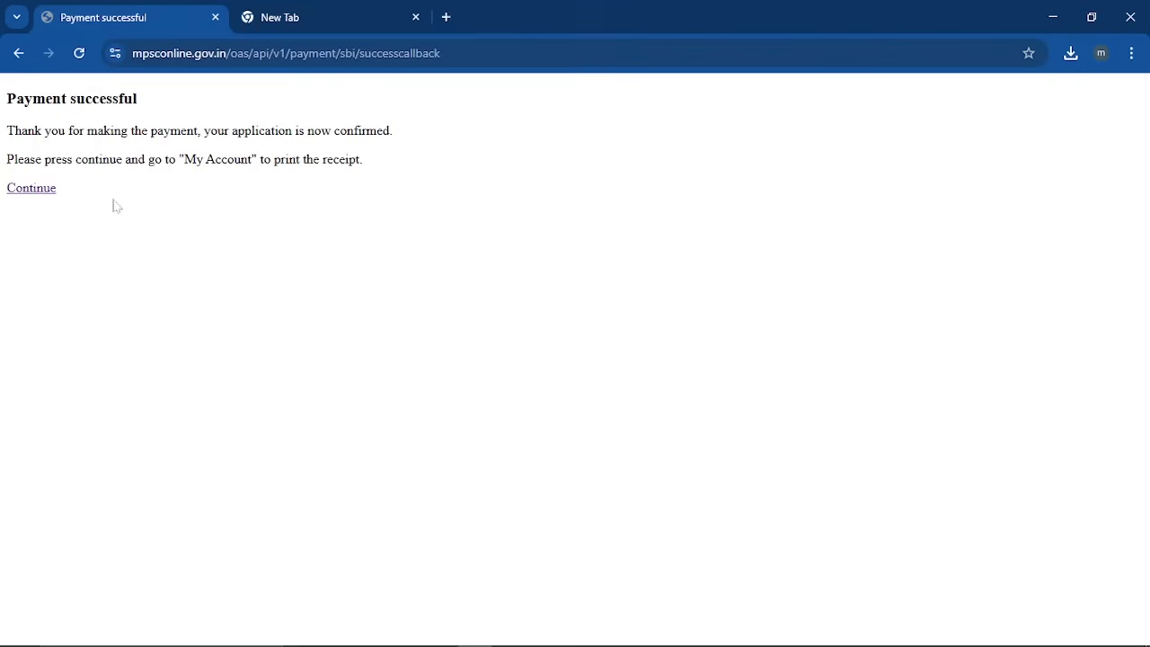
Go back to MPSC My Account and print the Fees Paid advertisement 117 Group-B application.
{"action": "left_click", "coordinate": [43, 192]}
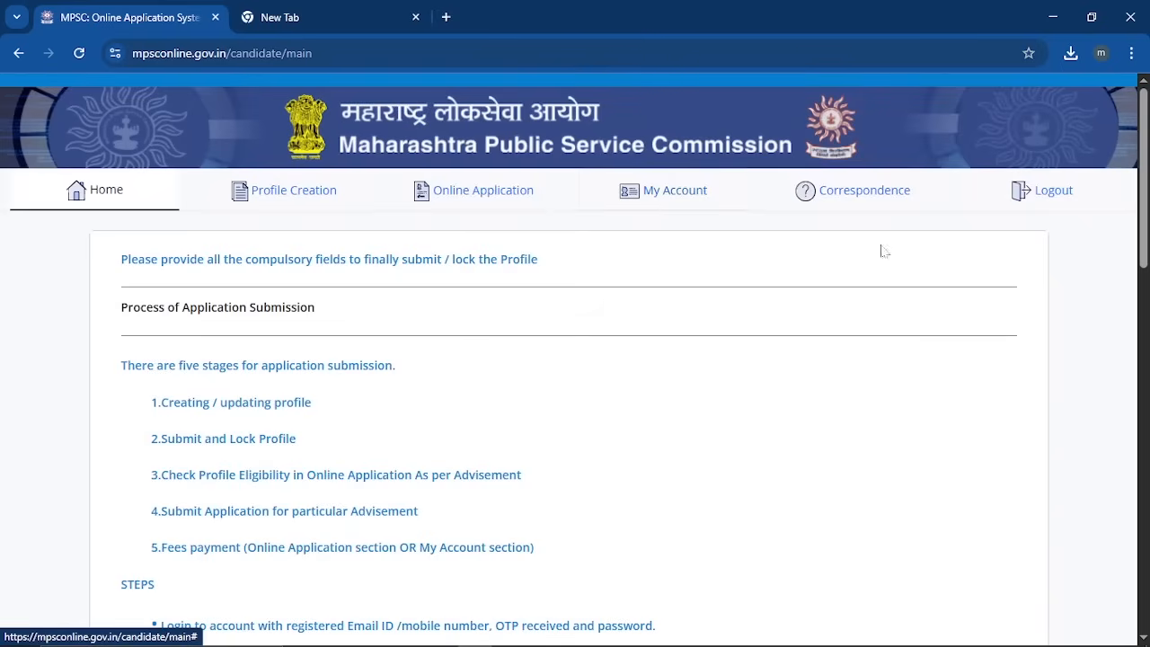
{"action": "left_click", "coordinate": [706, 197]}
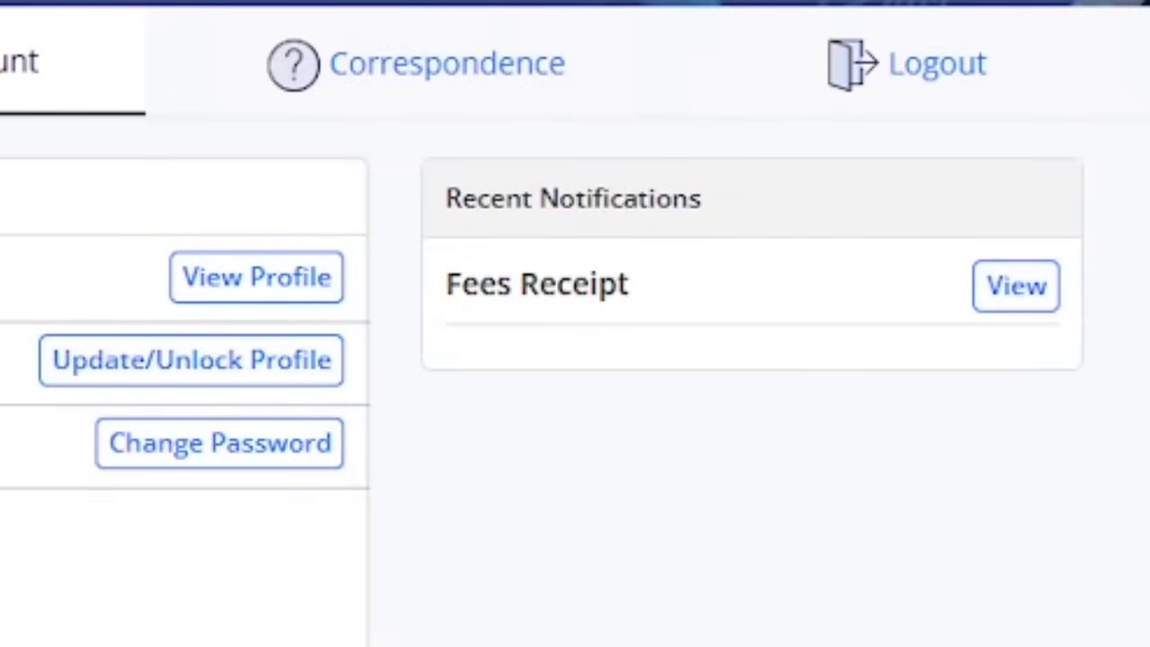
{"action": "scroll", "coordinate": [411, 506], "scroll_direction": "down", "scroll_amount": 5}
{"action": "scroll", "coordinate": [291, 351], "scroll_direction": "down", "scroll_amount": 10}
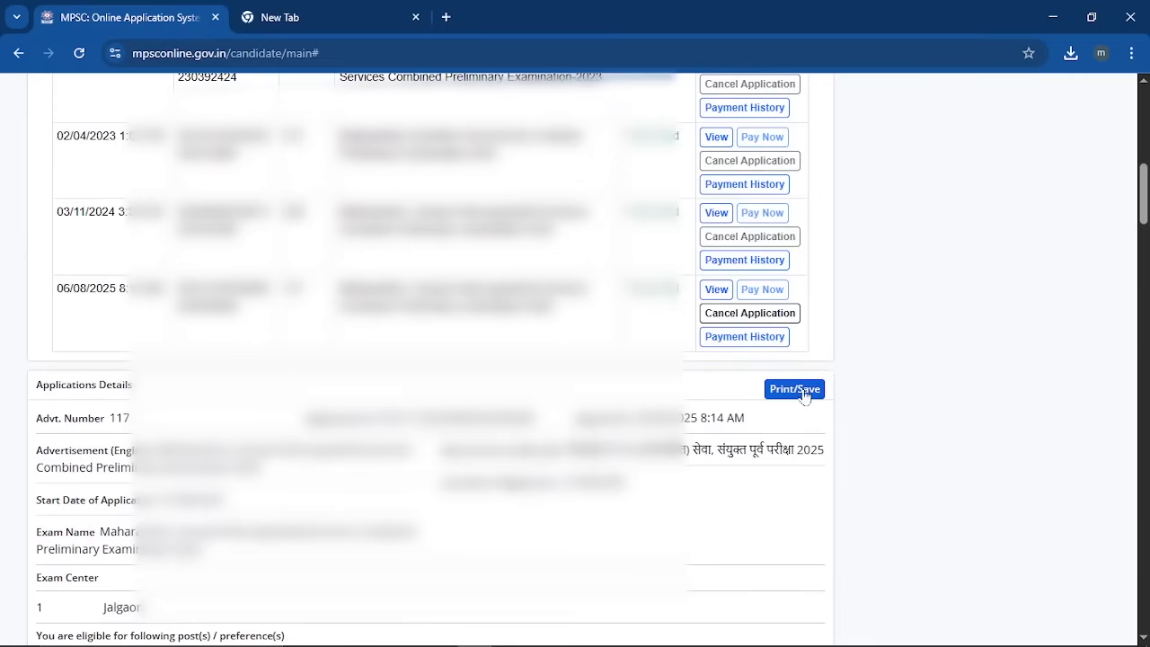
{"action": "left_click", "coordinate": [801, 398]}
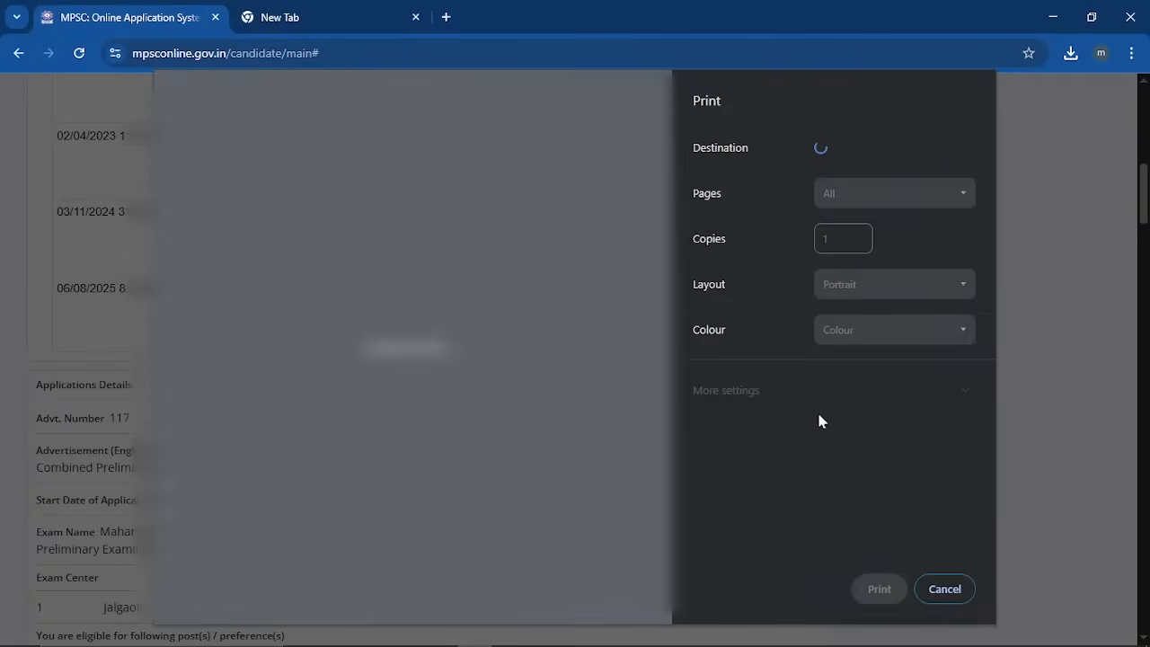